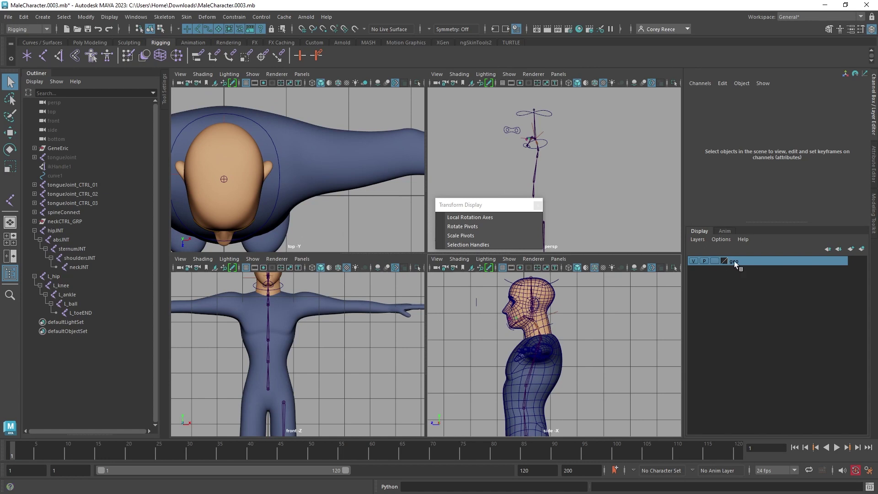
# Enlarge the viewport and channel areas, and set the geo layer to template display so the body shows as wireframe.
pyautogui.click(693, 261)
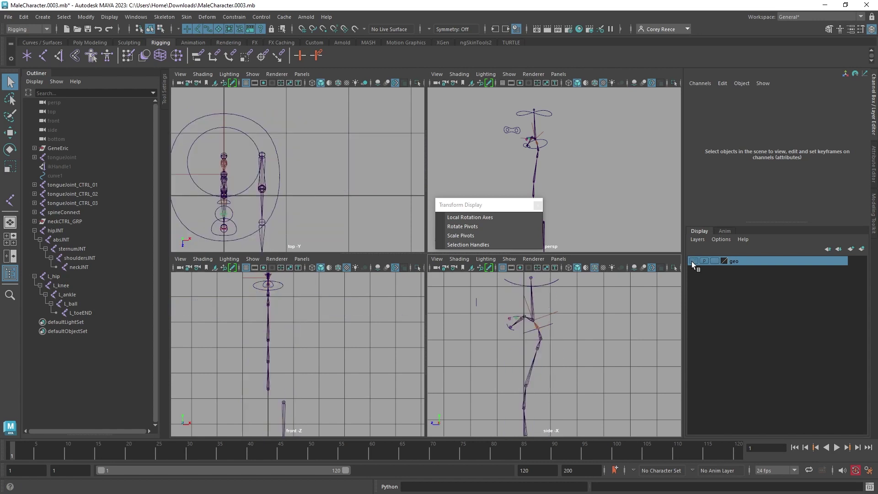
pyautogui.click(693, 262)
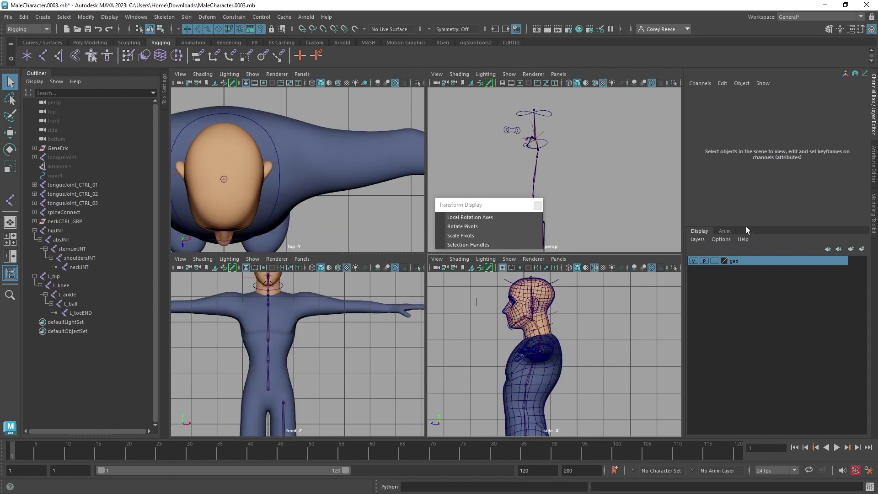
pyautogui.moveTo(752, 221); pyautogui.dragTo(747, 371)
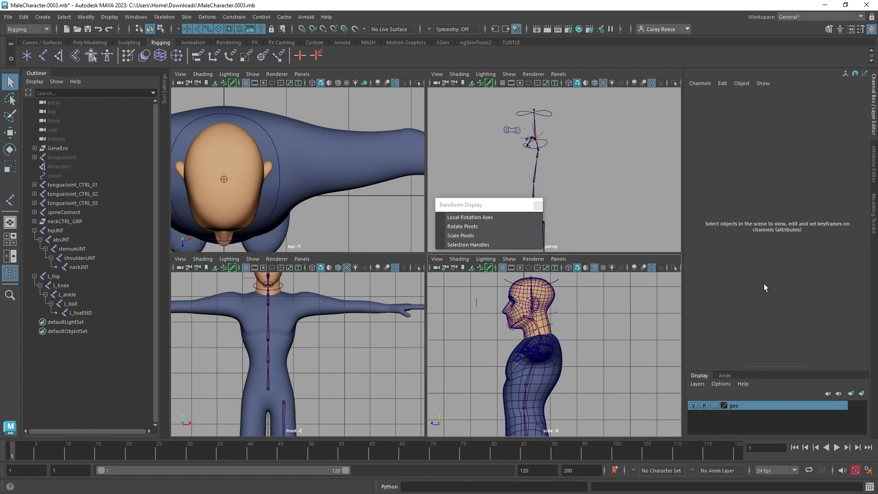
pyautogui.moveTo(683, 195); pyautogui.dragTo(737, 197)
pyautogui.click(769, 405)
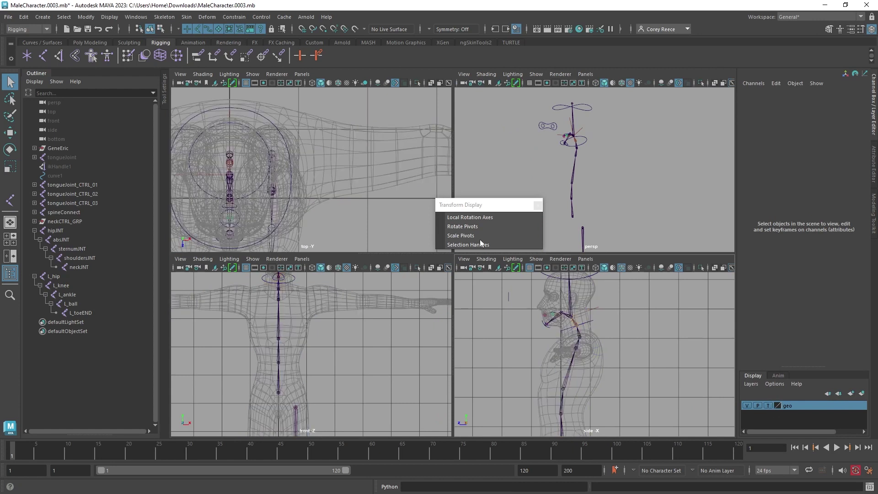
# Place the arm chain's first joint with the Joint tool at the inner shoulder in the top view, at about X 0.74, Z 0.12.
pyautogui.keyDown('alt'); pyautogui.moveTo(354, 160); pyautogui.dragTo(248, 174, button='middle'); pyautogui.keyUp('alt')
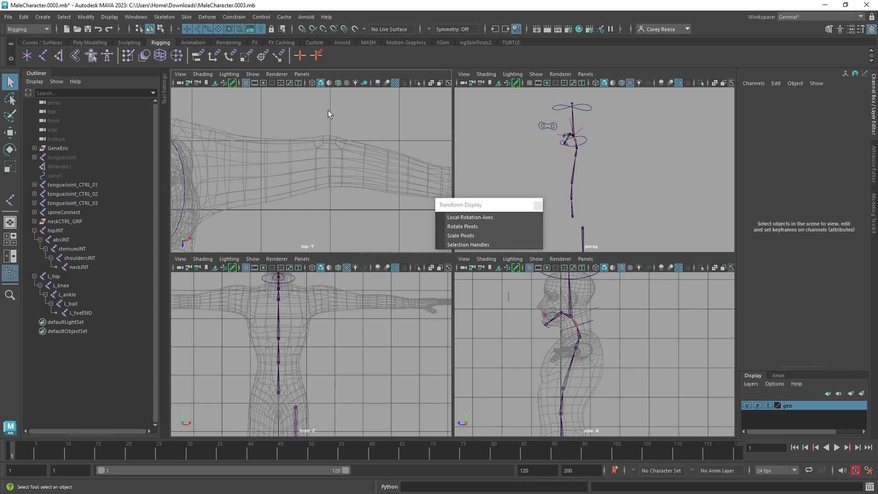
pyautogui.click(43, 57)
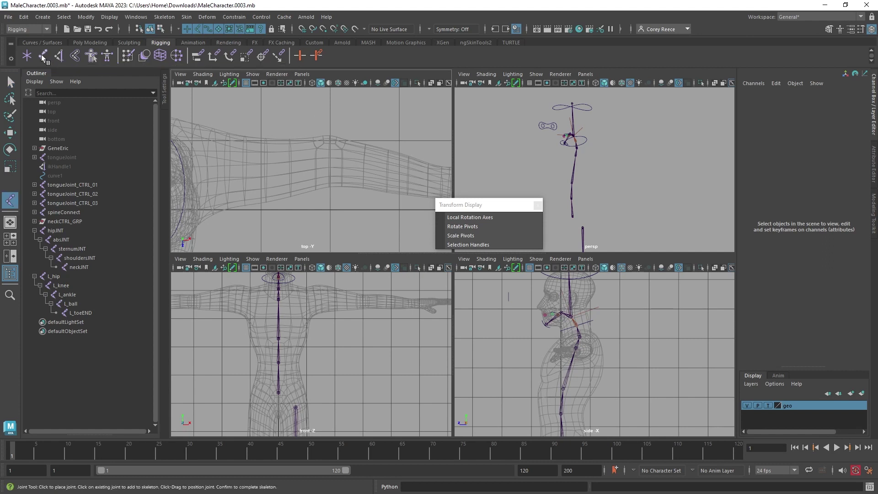
pyautogui.scroll(-5, 262, 183)
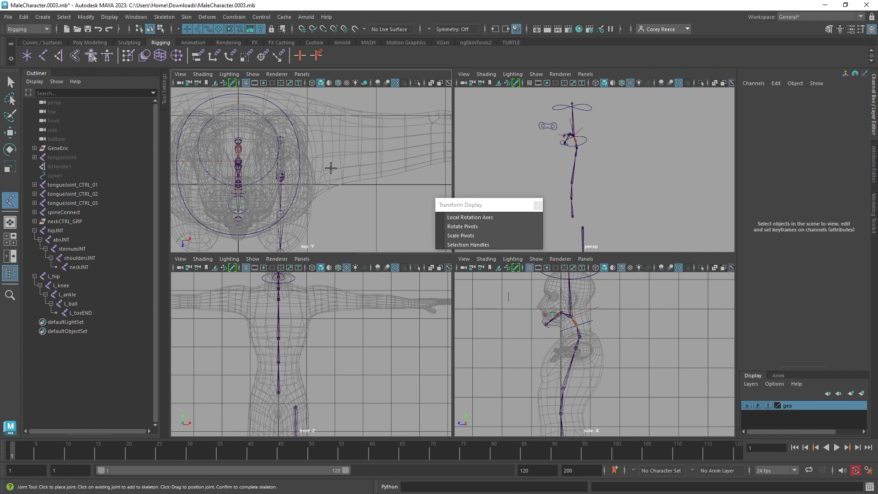
pyautogui.keyDown('alt'); pyautogui.moveTo(337, 323); pyautogui.dragTo(335, 351, button='middle'); pyautogui.keyUp('alt')
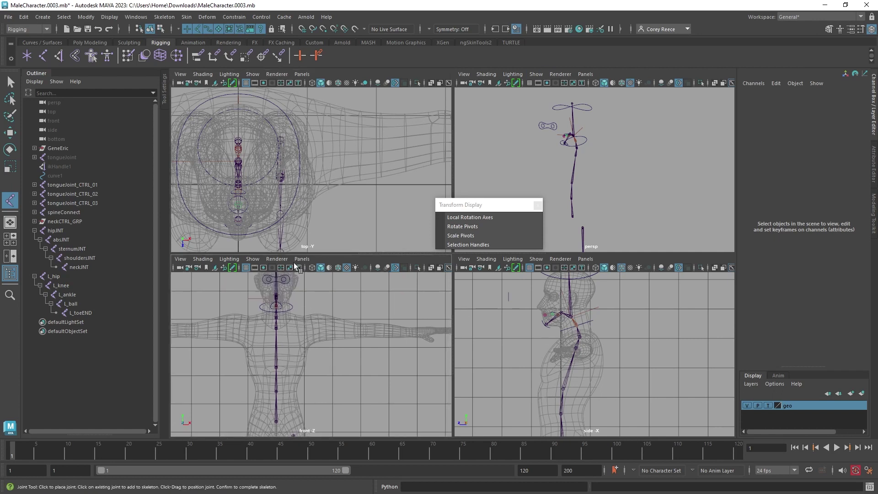
pyautogui.moveTo(293, 194); pyautogui.dragTo(289, 193)
pyautogui.keyDown('alt'); pyautogui.moveTo(329, 315); pyautogui.dragTo(333, 266, button='middle'); pyautogui.keyUp('alt')
pyautogui.keyDown('alt'); pyautogui.moveTo(346, 306); pyautogui.dragTo(181, 318, button='right'); pyautogui.keyUp('alt')
pyautogui.keyDown('alt'); pyautogui.moveTo(317, 393); pyautogui.dragTo(320, 385, button='middle'); pyautogui.keyUp('alt')
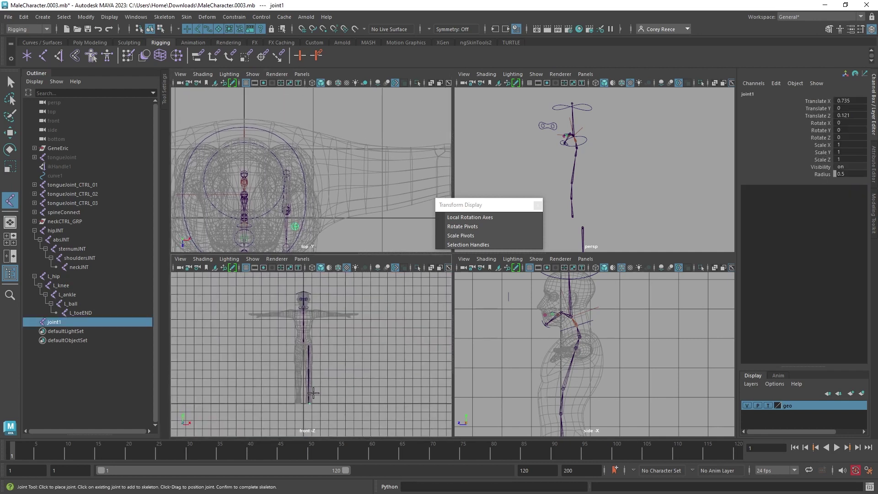
# Add a second joint at the shoulder in the top view, about 0.83 units from the first joint.
pyautogui.keyDown('alt'); pyautogui.moveTo(312, 195); pyautogui.dragTo(308, 153, button='middle'); pyautogui.keyUp('alt')
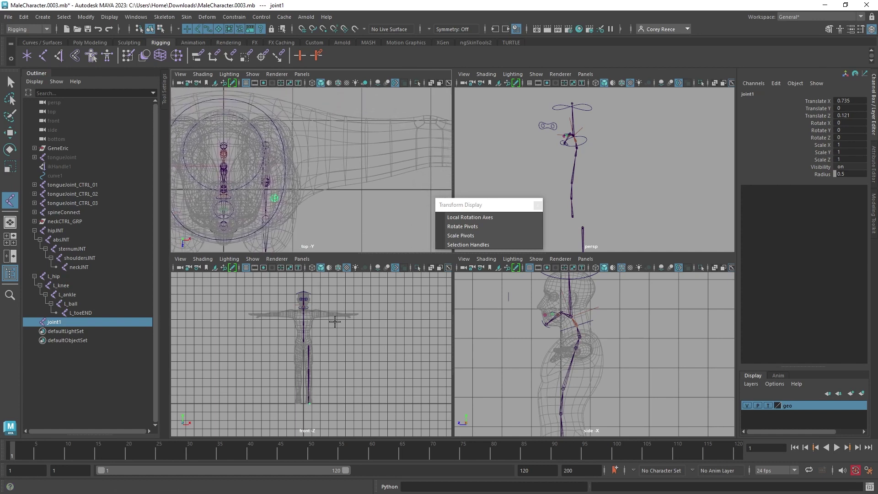
pyautogui.scroll(3, 316, 341)
pyautogui.keyDown('alt'); pyautogui.moveTo(318, 158); pyautogui.dragTo(296, 183, button='middle'); pyautogui.keyUp('alt')
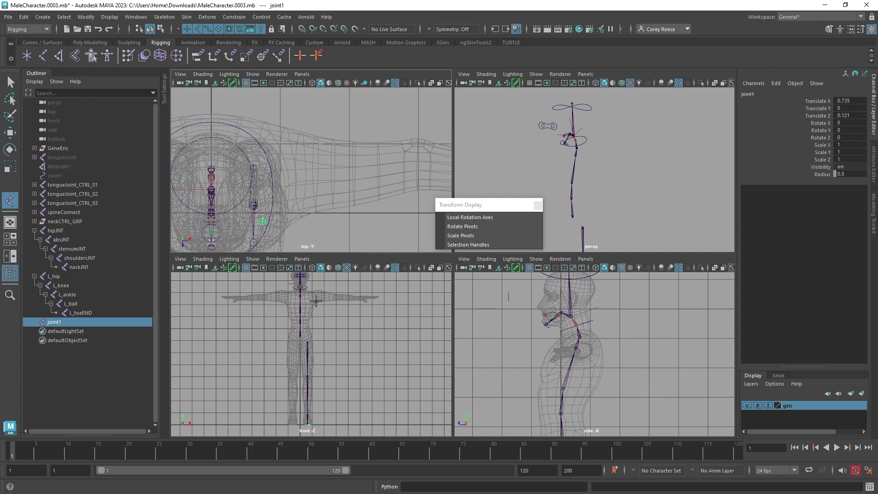
pyautogui.scroll(6, 315, 301)
pyautogui.keyDown('alt'); pyautogui.moveTo(315, 374); pyautogui.dragTo(344, 247, button='middle'); pyautogui.keyUp('alt')
pyautogui.scroll(-6, 301, 337)
pyautogui.moveTo(298, 194); pyautogui.dragTo(304, 183)
pyautogui.keyDown('alt'); pyautogui.moveTo(375, 188); pyautogui.dragTo(286, 186, button='middle'); pyautogui.keyUp('alt')
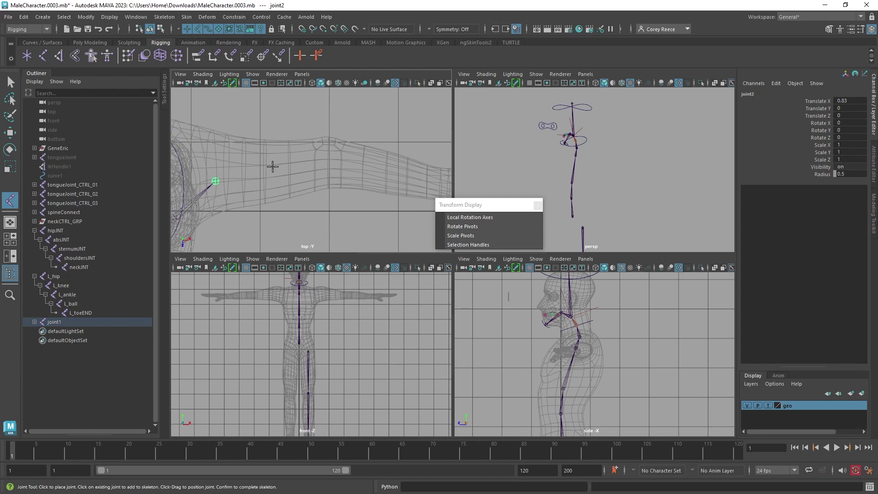
# Add joints at the elbow and wrist in the top view, about 1.79 units apart, and complete the arm chain.
pyautogui.moveTo(330, 163); pyautogui.dragTo(328, 158)
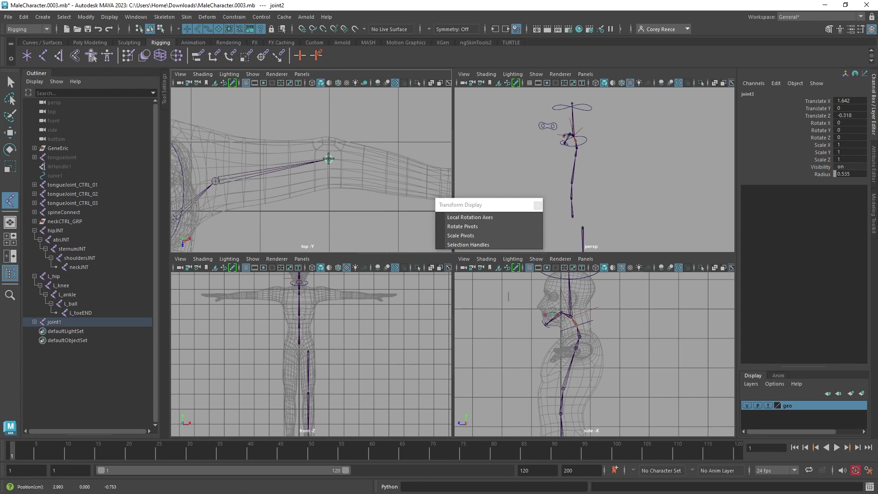
pyautogui.keyDown('alt'); pyautogui.moveTo(336, 167); pyautogui.dragTo(297, 150, button='middle'); pyautogui.keyUp('alt')
pyautogui.keyDown('alt'); pyautogui.moveTo(296, 150); pyautogui.dragTo(302, 163, button='right'); pyautogui.keyUp('alt')
pyautogui.click(376, 170)
pyautogui.moveTo(376, 171); pyautogui.dragTo(396, 168)
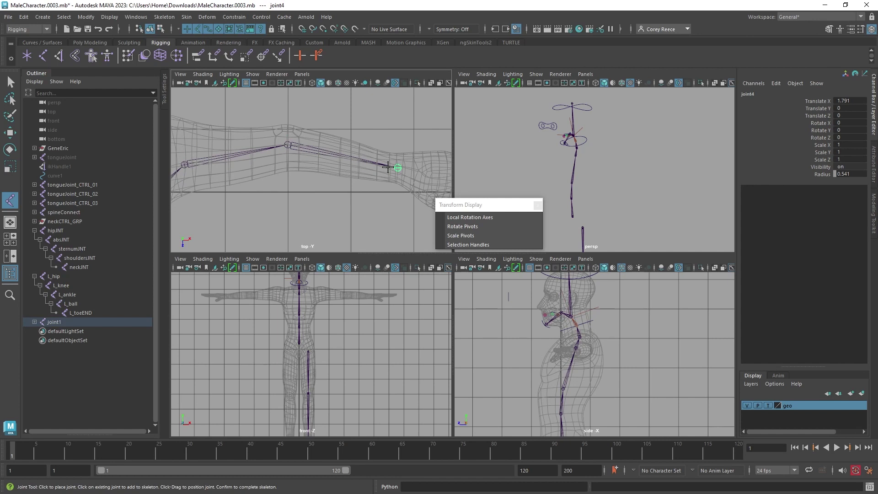
pyautogui.press('Return')
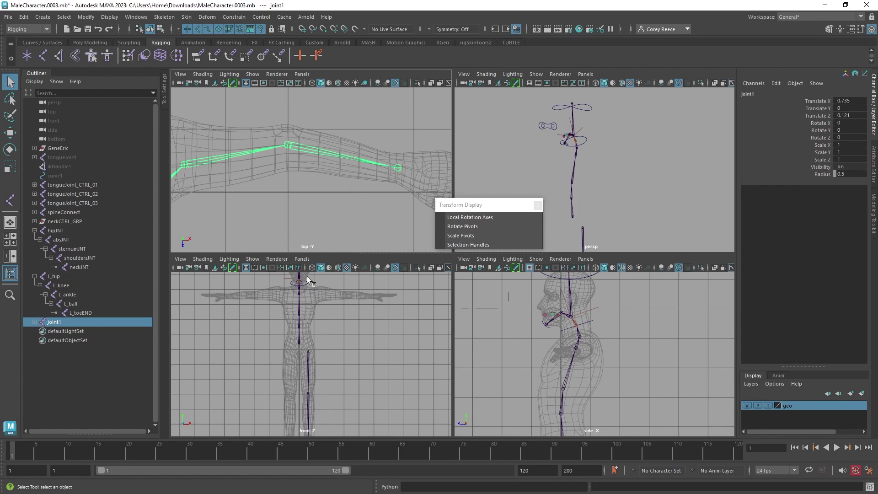
# Move the whole arm chain up to arm height in the front view, to about Translate Y 10.63.
pyautogui.press('w')
pyautogui.keyDown('alt'); pyautogui.moveTo(356, 360); pyautogui.dragTo(405, 337, button='middle'); pyautogui.keyUp('alt')
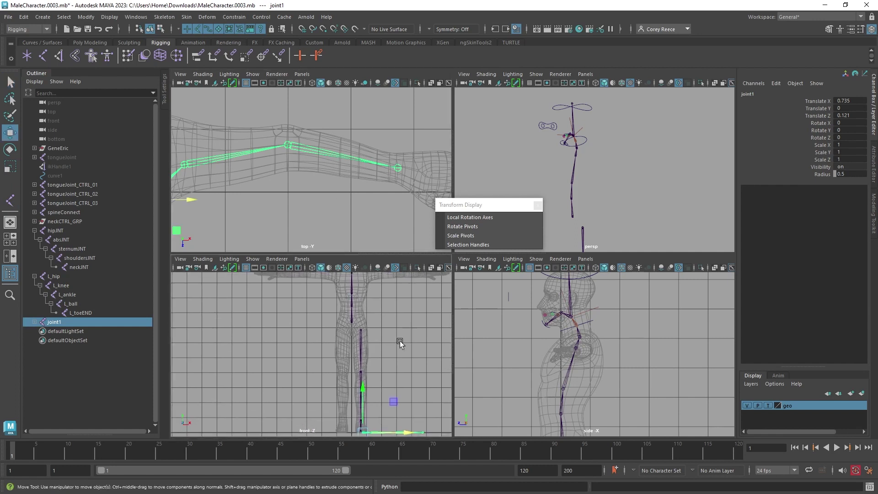
pyautogui.moveTo(366, 396); pyautogui.dragTo(373, 283)
pyautogui.keyDown('alt'); pyautogui.moveTo(373, 283); pyautogui.dragTo(363, 335, button='middle'); pyautogui.keyUp('alt')
pyautogui.moveTo(353, 332); pyautogui.dragTo(357, 293)
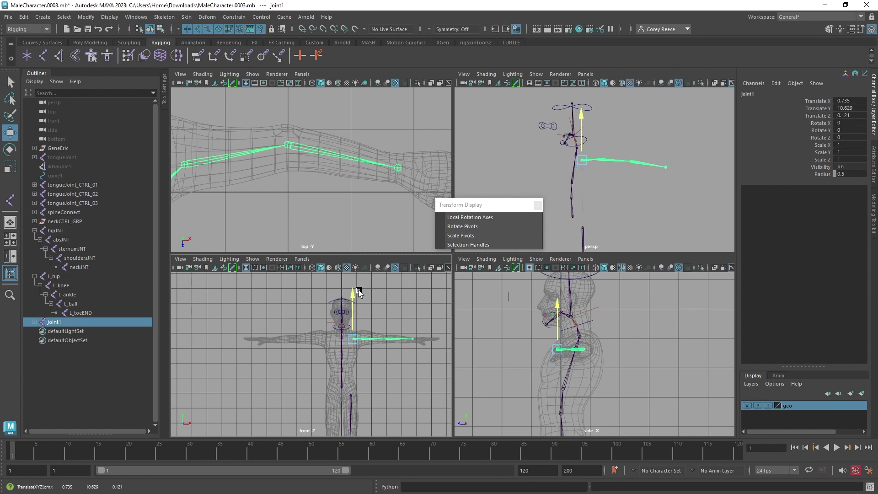
pyautogui.press('f')
pyautogui.moveTo(206, 308)
pyautogui.mouseDown()
pyautogui.moveTo(204, 298)
pyautogui.moveTo(208, 304)
pyautogui.mouseUp()
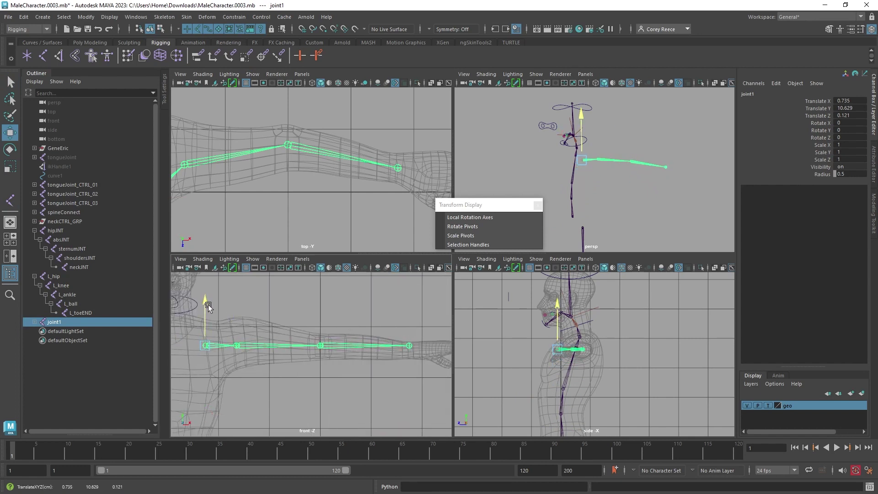
pyautogui.keyDown('alt'); pyautogui.moveTo(243, 355); pyautogui.dragTo(296, 351, button='middle'); pyautogui.keyUp('alt')
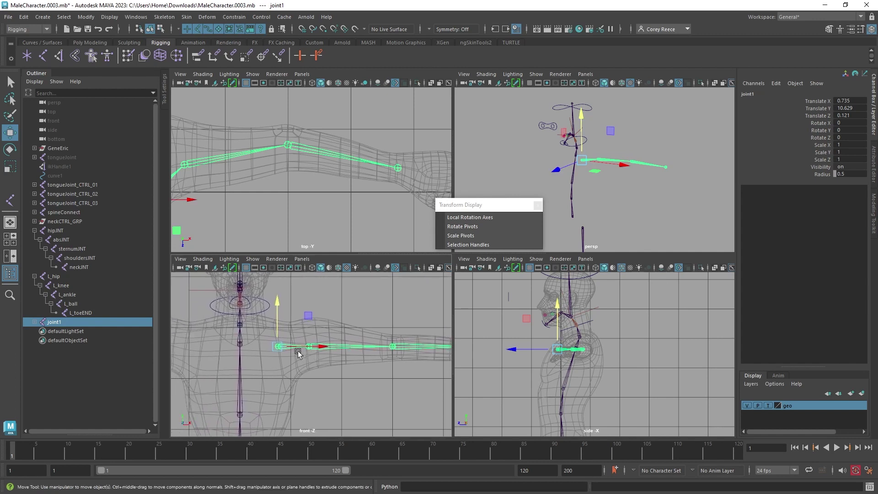
# Try to shift the whole arm chain toward the spine to about Translate X 0.37, and undo the move.
pyautogui.press('q')
pyautogui.press('w')
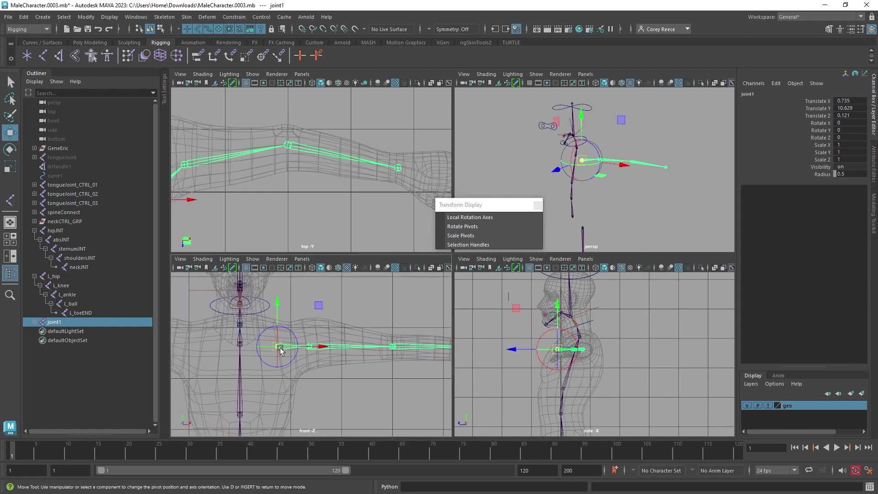
pyautogui.moveTo(319, 351); pyautogui.dragTo(294, 350)
pyautogui.hotkey('ctrl', 'z')
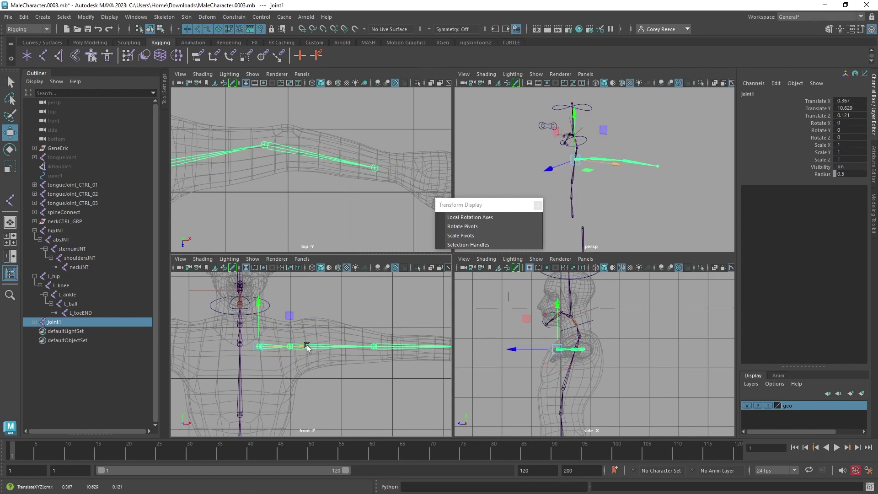
pyautogui.hotkey('ctrl', 'z')
# Expand the joint1 hierarchy and move only joint1 toward the spine to about Translate X 0.42, keeping its child joints in place.
pyautogui.keyDown('shift'); pyautogui.click(35, 322); pyautogui.keyUp('shift')
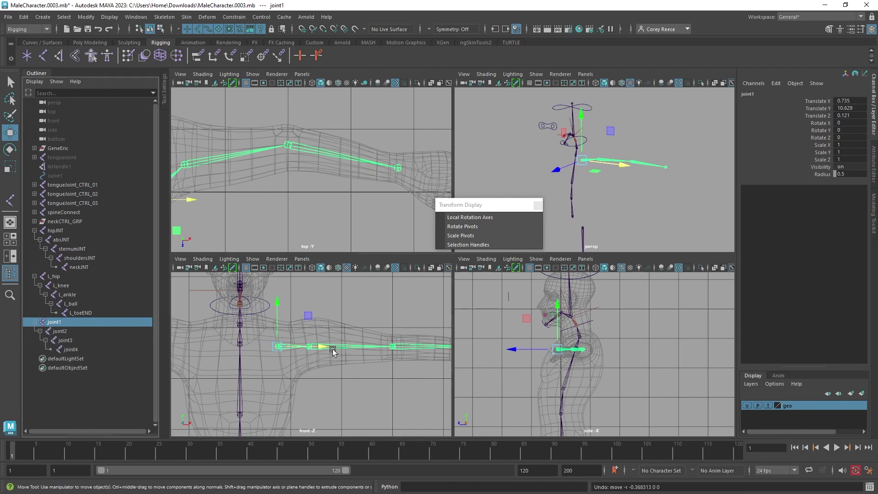
pyautogui.moveTo(329, 351); pyautogui.dragTo(304, 346)
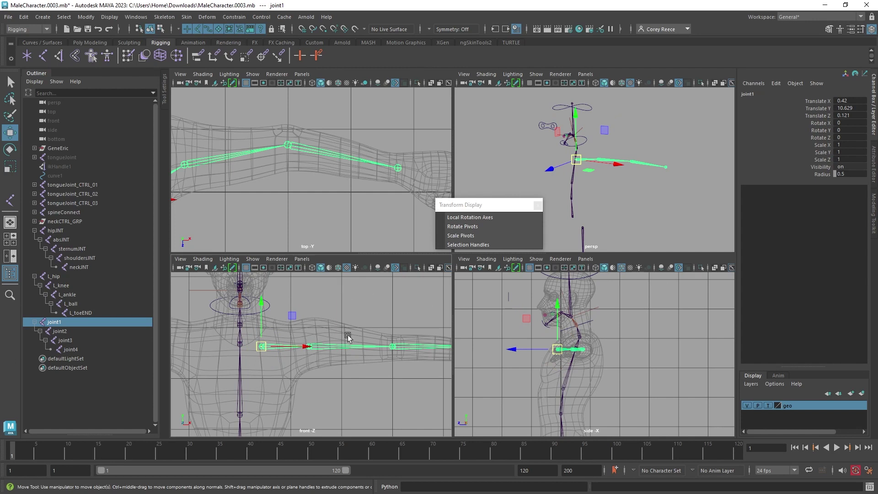
pyautogui.press('q')
# Try to move only joint2 slightly toward the spine, to about Translate X 0.98, and undo the move.
pyautogui.click(312, 346)
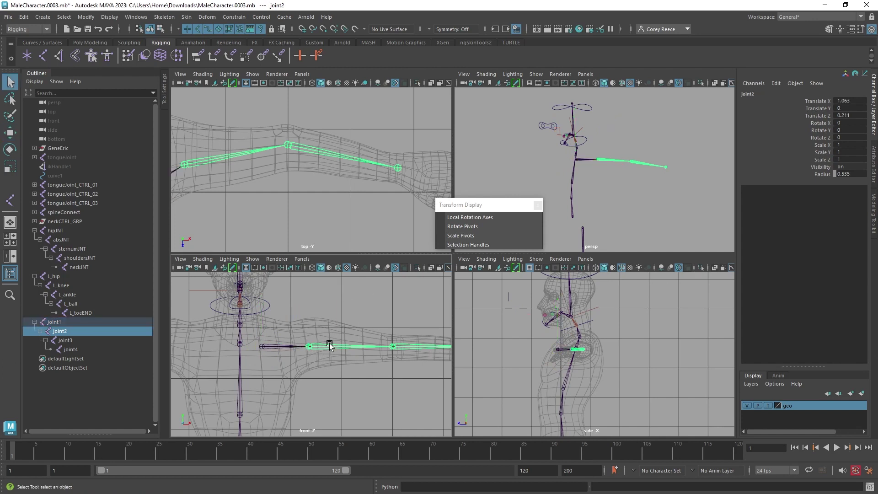
pyautogui.press('w')
pyautogui.press('d')
pyautogui.moveTo(347, 346); pyautogui.dragTo(346, 347)
pyautogui.press('d')
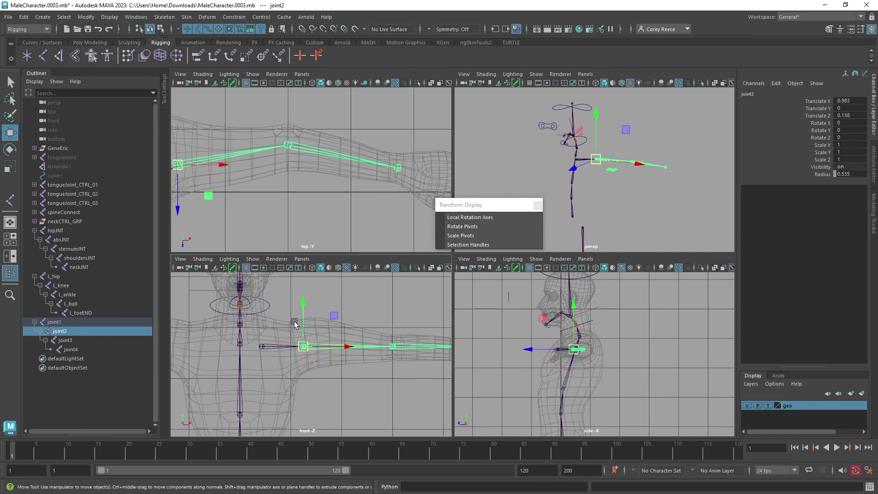
pyautogui.moveTo(320, 375)
pyautogui.keyDown('alt'); pyautogui.mouseDown(button='middle')
pyautogui.moveTo(320, 336)
pyautogui.moveTo(313, 368)
pyautogui.mouseUp(button='middle'); pyautogui.keyUp('alt')
pyautogui.hotkey('ctrl', 'z')
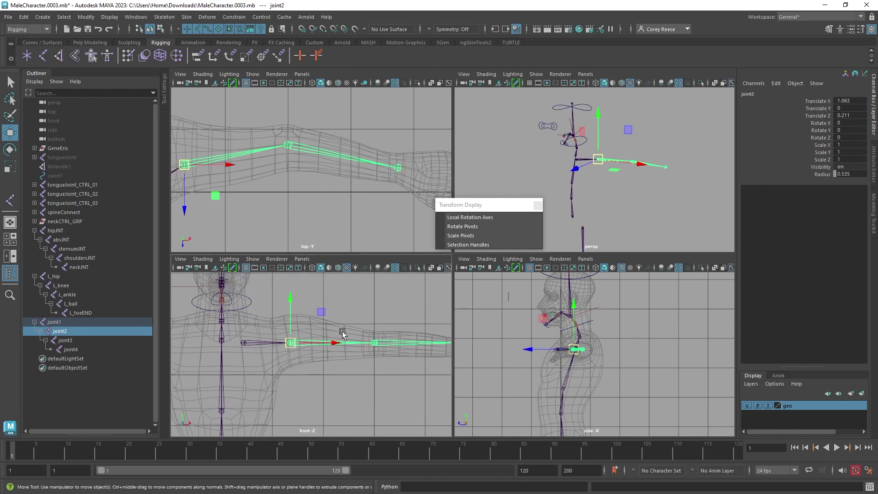
# Examine how the arm joints line up with the forearm, wrist and shoulder mesh in the front view.
pyautogui.keyDown('alt'); pyautogui.moveTo(373, 356); pyautogui.dragTo(251, 309, button='middle'); pyautogui.keyUp('alt')
pyautogui.keyDown('alt'); pyautogui.moveTo(297, 323); pyautogui.dragTo(430, 326, button='right'); pyautogui.keyUp('alt')
pyautogui.keyDown('alt'); pyautogui.moveTo(331, 312); pyautogui.dragTo(287, 380, button='middle'); pyautogui.keyUp('alt')
pyautogui.keyDown('alt'); pyautogui.moveTo(320, 379); pyautogui.dragTo(389, 379, button='right'); pyautogui.keyUp('alt')
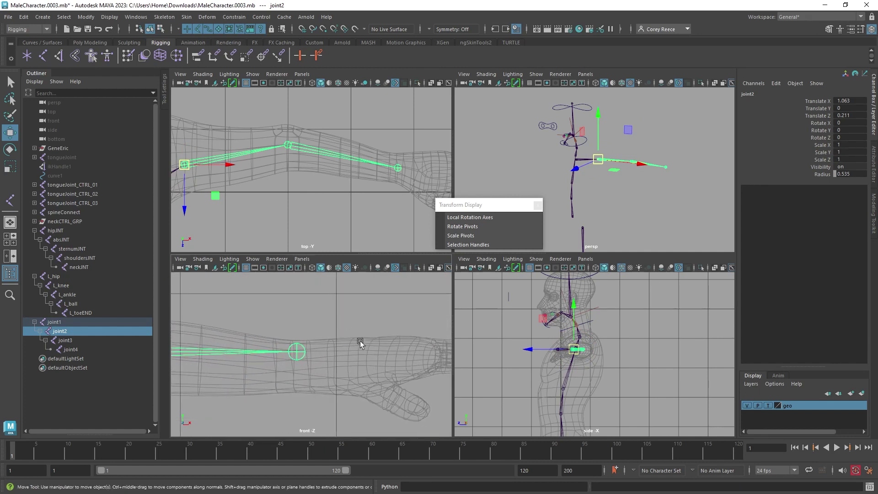
pyautogui.scroll(-10, 345, 337)
pyautogui.scroll(2, 306, 338)
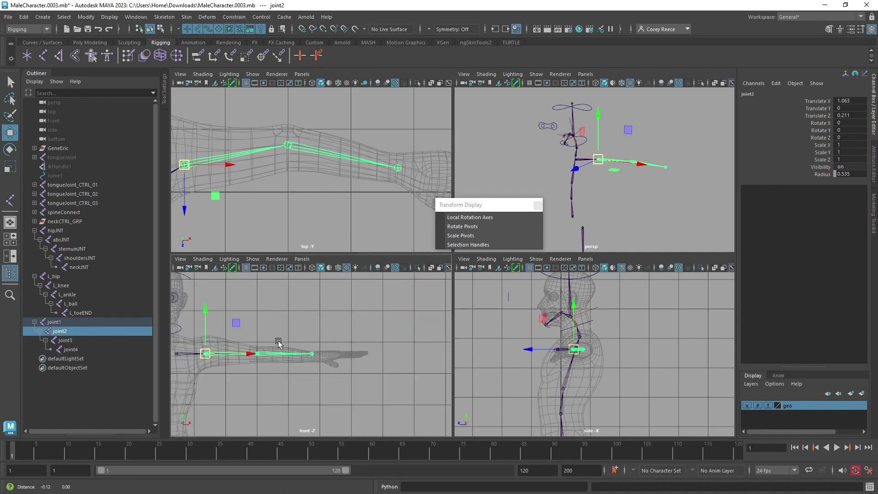
pyautogui.keyDown('alt'); pyautogui.moveTo(268, 341); pyautogui.dragTo(309, 335, button='middle'); pyautogui.keyUp('alt')
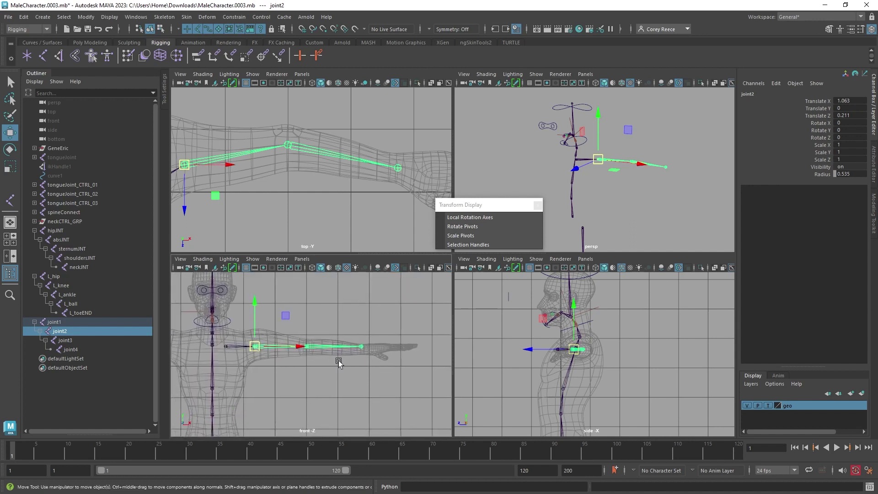
pyautogui.scroll(6, 352, 361)
# Set the geo layer to reference display so the body mesh shows shaded around the arm joints.
pyautogui.click(769, 405)
pyautogui.keyDown('alt'); pyautogui.moveTo(343, 334); pyautogui.dragTo(245, 331, button='middle'); pyautogui.keyUp('alt')
pyautogui.keyDown('alt'); pyautogui.moveTo(336, 333); pyautogui.dragTo(336, 346, button='middle'); pyautogui.keyUp('alt')
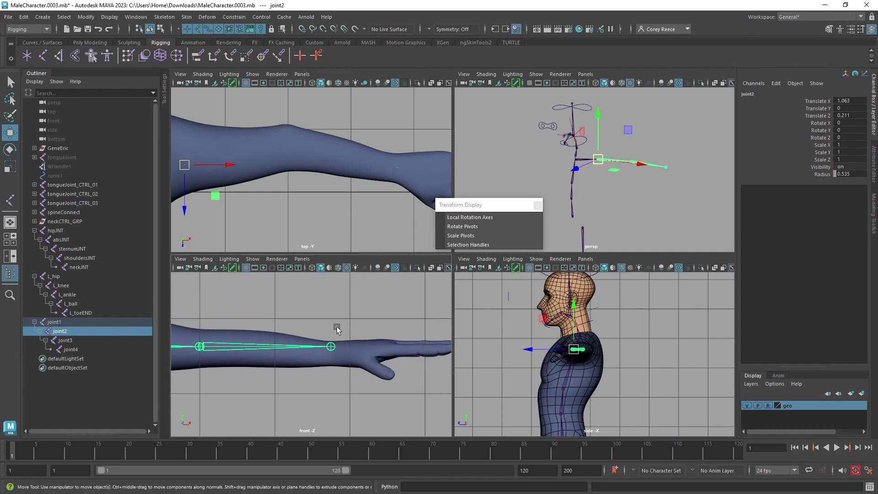
# Try to lower the wrist joint joint4 by about 0.097 in the front view, then undo the move and clear the selection.
pyautogui.keyDown('alt'); pyautogui.moveTo(342, 316); pyautogui.dragTo(364, 318, button='middle'); pyautogui.keyUp('alt')
pyautogui.click(355, 344)
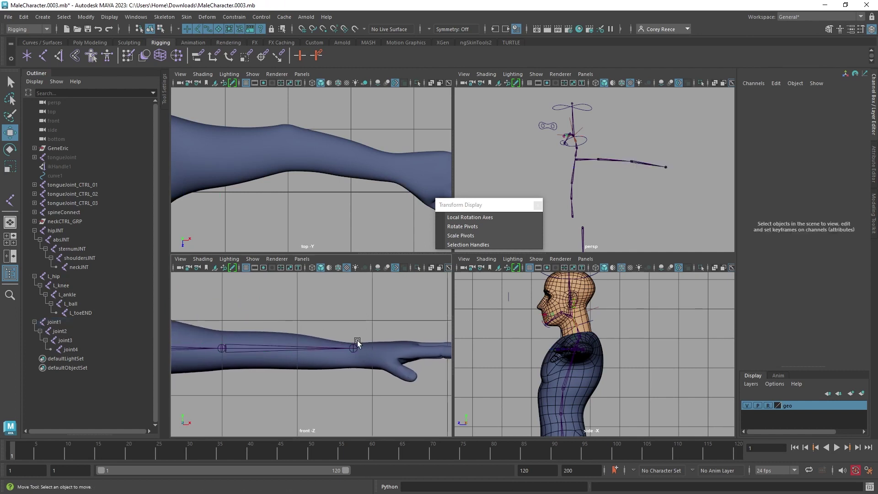
pyautogui.click(354, 348)
pyautogui.moveTo(353, 309); pyautogui.dragTo(353, 317)
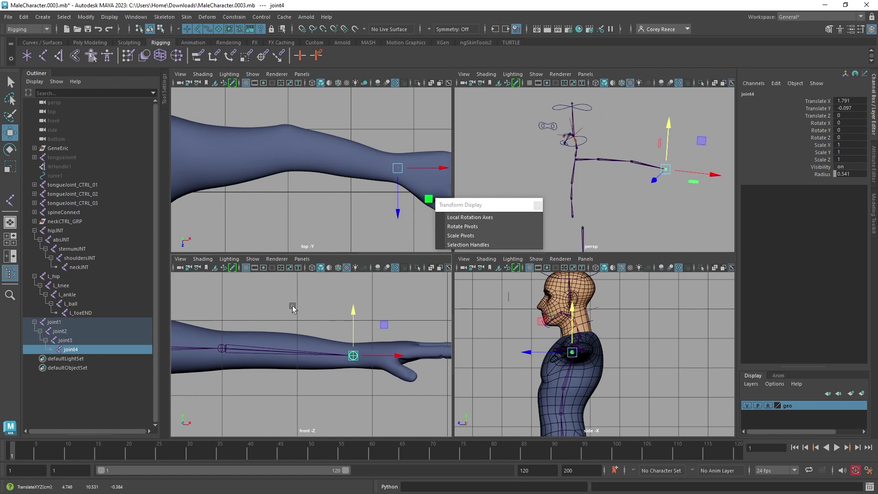
pyautogui.click(292, 308)
pyautogui.keyDown('alt'); pyautogui.moveTo(247, 308); pyautogui.dragTo(369, 305, button='middle'); pyautogui.keyUp('alt')
pyautogui.keyDown('alt'); pyautogui.moveTo(370, 305); pyautogui.dragTo(329, 310, button='right'); pyautogui.keyUp('alt')
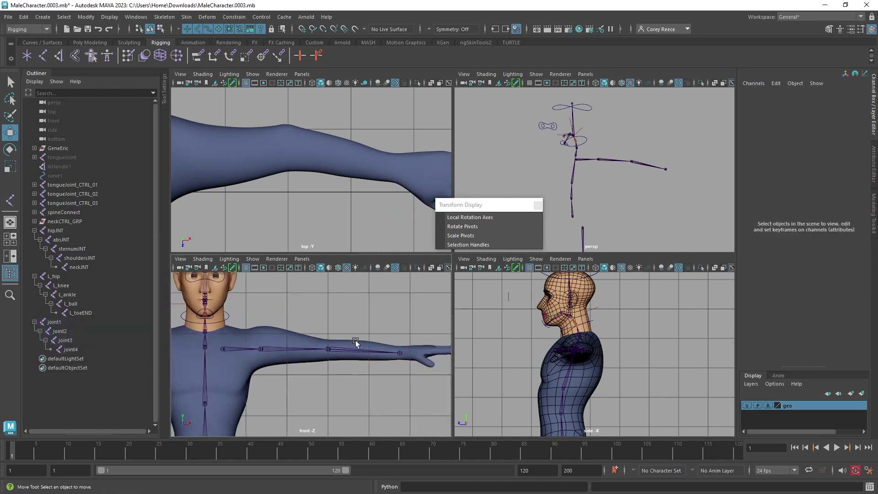
pyautogui.hotkey('ctrl', 'z')
pyautogui.press('q')
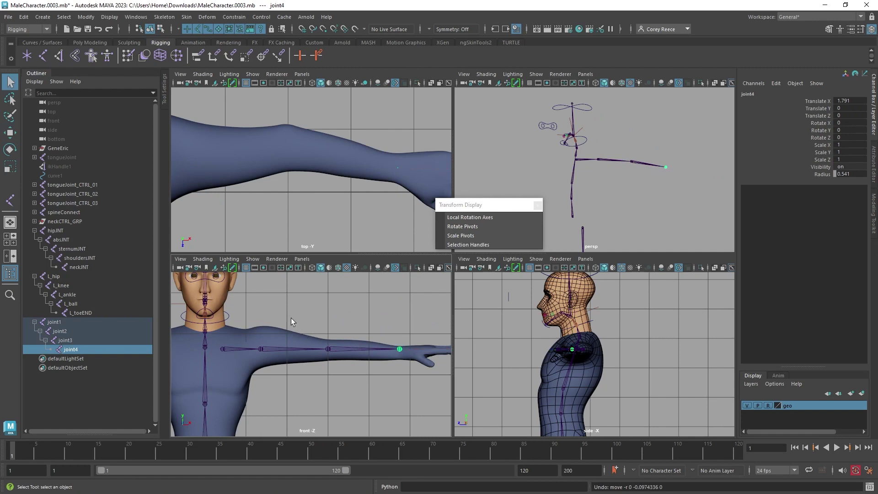
pyautogui.scroll(5, 425, 327)
pyautogui.click(378, 321)
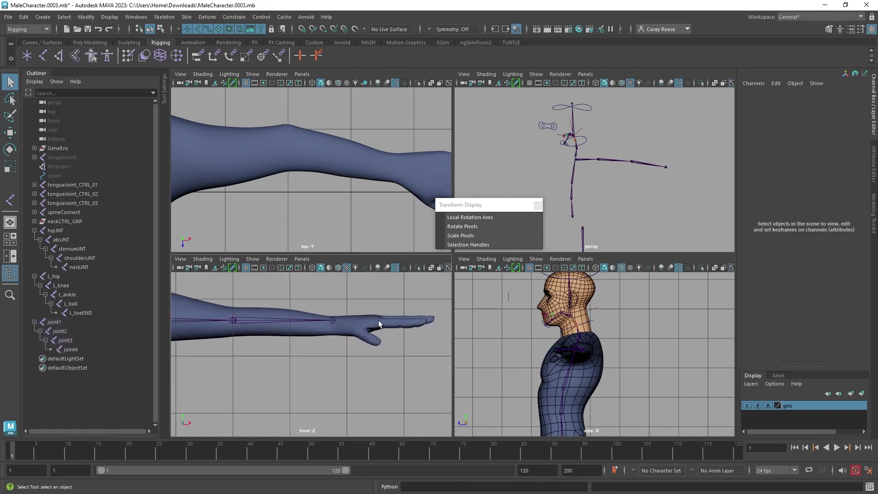
# Set the geo layer back to normal display and select the body mesh at the left hand.
pyautogui.click(767, 405)
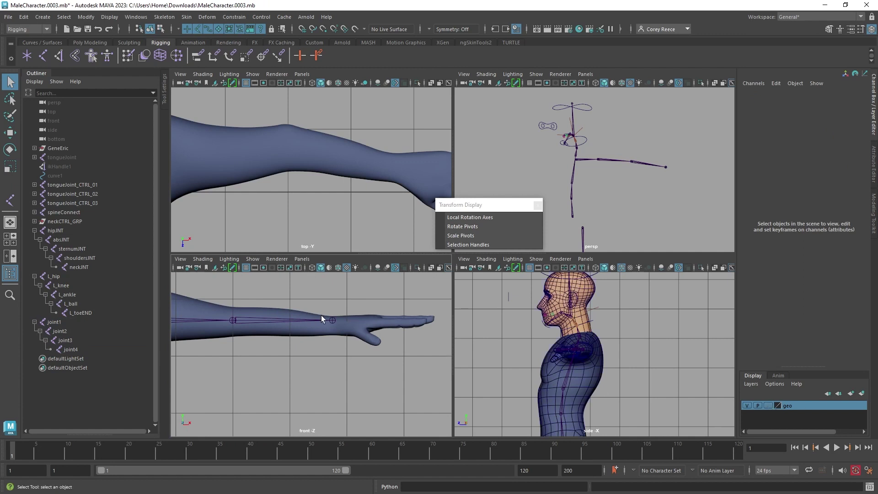
pyautogui.click(381, 322)
pyautogui.moveTo(372, 341); pyautogui.dragTo(366, 257, button='right')
pyautogui.keyDown('alt'); pyautogui.moveTo(412, 144); pyautogui.dragTo(291, 133, button='middle'); pyautogui.keyUp('alt')
pyautogui.moveTo(386, 112); pyautogui.dragTo(269, 227)
pyautogui.click(347, 169)
pyautogui.click(334, 156)
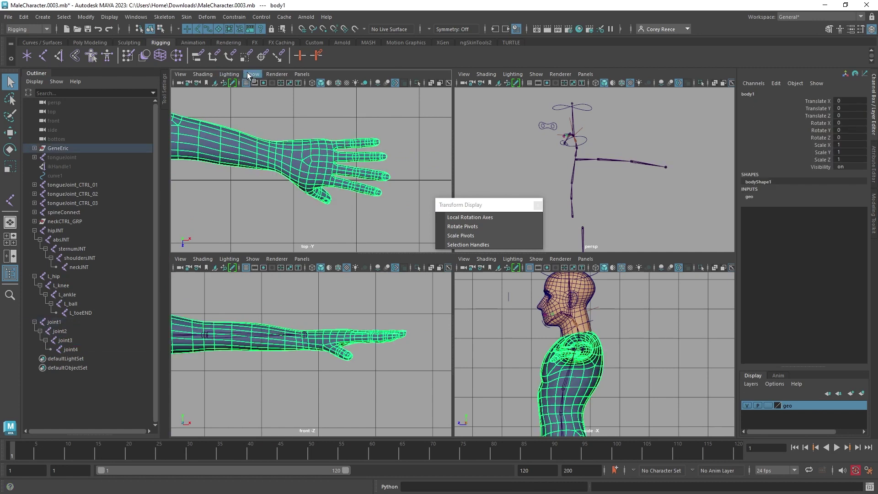
# Hide joints in the top view and select all faces of the left hand on the body mesh.
pyautogui.click(252, 74)
pyautogui.click(275, 223)
pyautogui.moveTo(338, 145); pyautogui.dragTo(339, 169, button='right')
pyautogui.moveTo(426, 111); pyautogui.dragTo(271, 235)
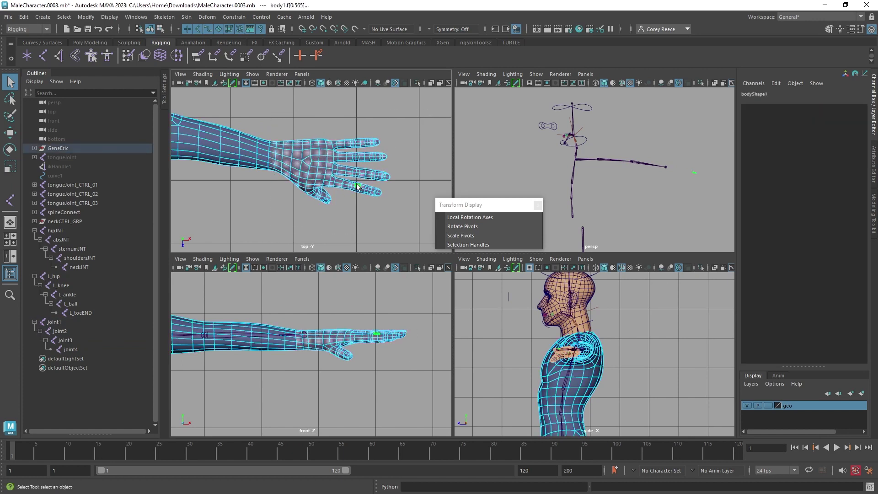
# Enable soft selection with Object X symmetry and widen the falloff radius along the forearm toward the elbow.
pyautogui.press('b')
pyautogui.click(430, 29)
pyautogui.click(450, 43)
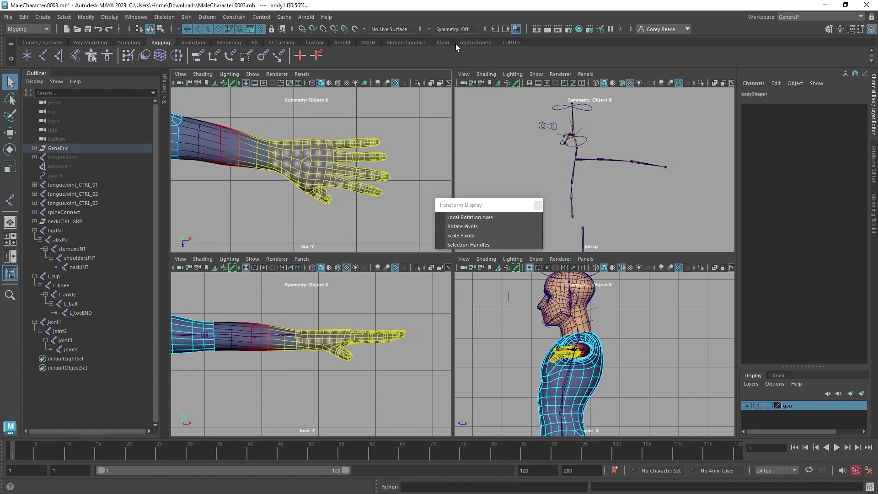
pyautogui.press('a')
pyautogui.press('f')
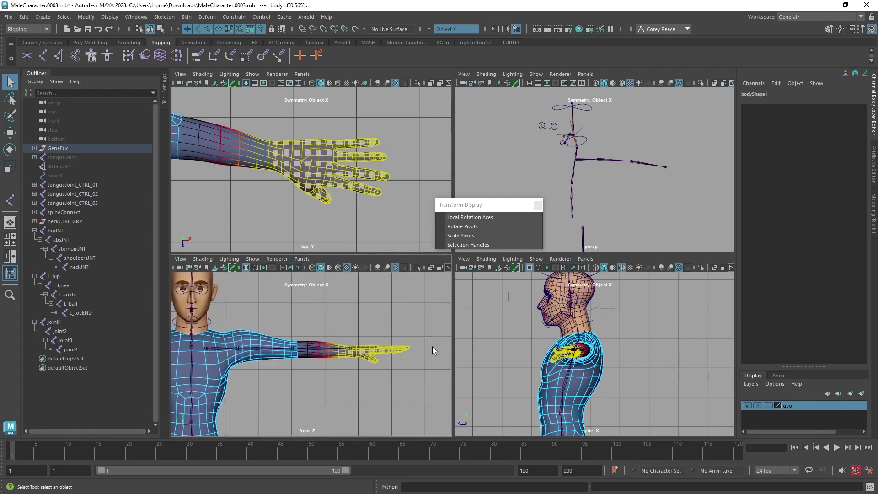
pyautogui.moveTo(314, 344); pyautogui.dragTo(375, 349, button='middle')
# Raise the soft-selected left hand and forearm slightly in the front view until the mesh centres on the wrist joint.
pyautogui.press('w')
pyautogui.moveTo(340, 317)
pyautogui.mouseDown()
pyautogui.moveTo(325, 337)
pyautogui.moveTo(338, 319)
pyautogui.mouseUp()
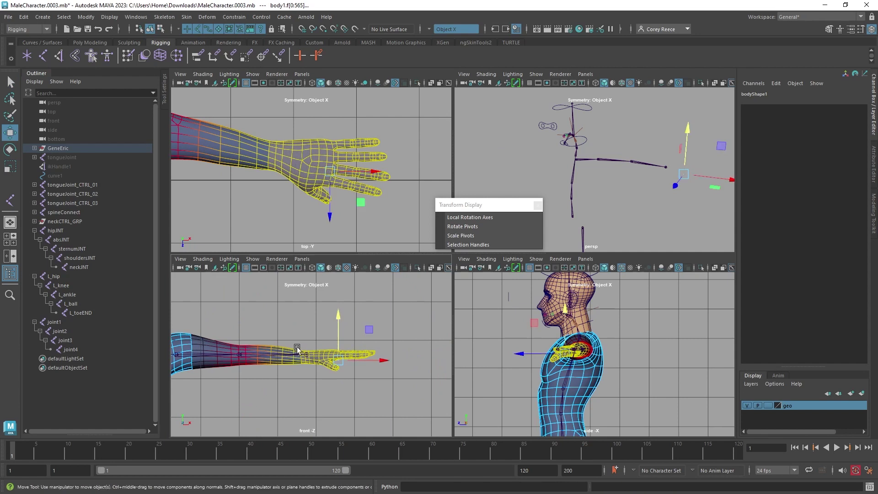
pyautogui.scroll(2, 340, 366)
pyautogui.moveTo(355, 335); pyautogui.dragTo(356, 332)
pyautogui.keyDown('alt'); pyautogui.moveTo(220, 358); pyautogui.dragTo(275, 344, button='middle'); pyautogui.keyUp('alt')
pyautogui.keyDown('alt'); pyautogui.moveTo(428, 344); pyautogui.dragTo(402, 343, button='middle'); pyautogui.keyUp('alt')
pyautogui.click(407, 307)
pyautogui.hotkey('ctrl', 'z')
pyautogui.moveTo(403, 309); pyautogui.dragTo(406, 309)
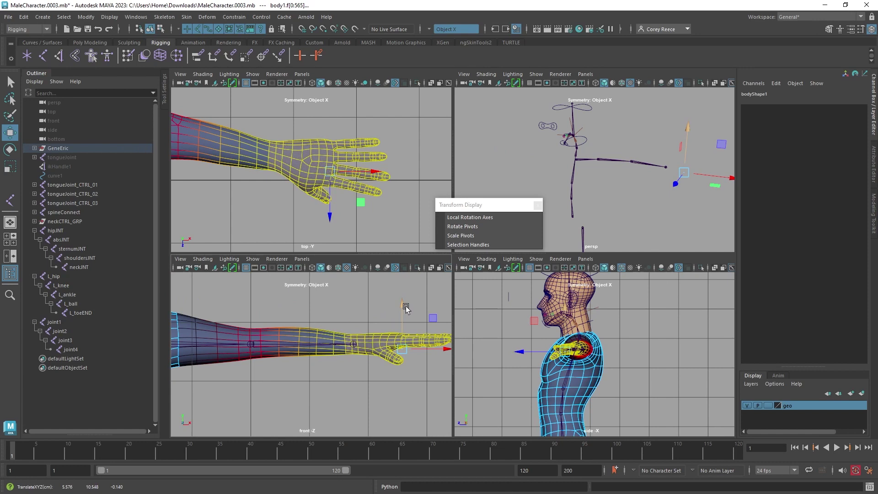
# Return the body mesh to object mode and clear the selection.
pyautogui.press('q')
pyautogui.moveTo(333, 147); pyautogui.dragTo(382, 103, button='right')
pyautogui.moveTo(394, 186)
pyautogui.keyDown('alt'); pyautogui.mouseDown(button='right')
pyautogui.moveTo(325, 130)
pyautogui.moveTo(346, 131)
pyautogui.mouseUp(button='right'); pyautogui.keyUp('alt')
pyautogui.click(347, 131)
# Turn on X-Ray Joints in the top view and make joints displayed there again.
pyautogui.click(203, 74)
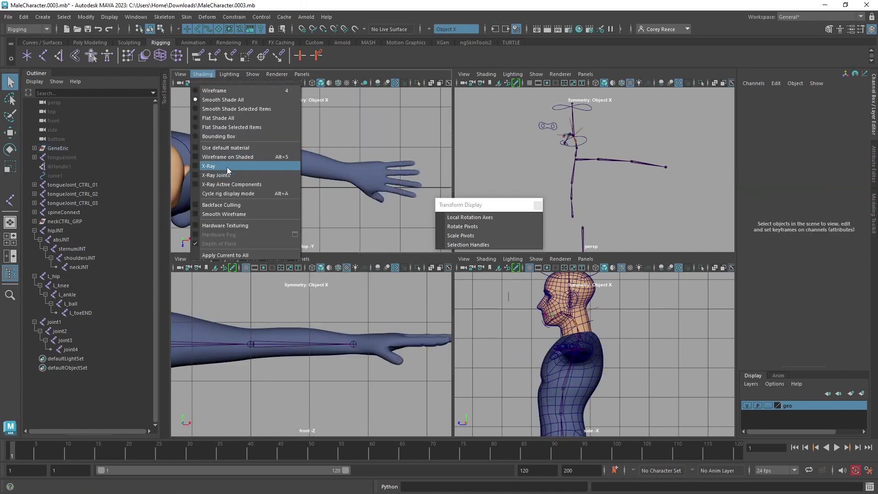
pyautogui.click(226, 173)
pyautogui.click(207, 74)
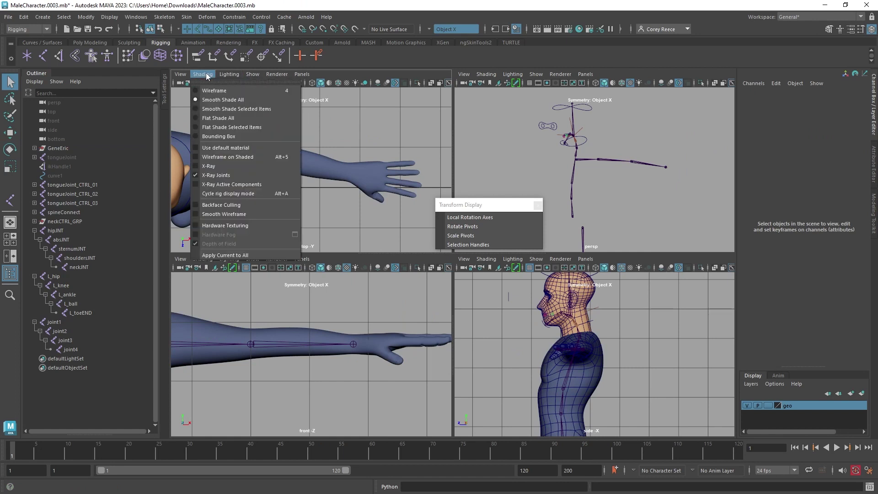
pyautogui.click(226, 174)
pyautogui.click(251, 74)
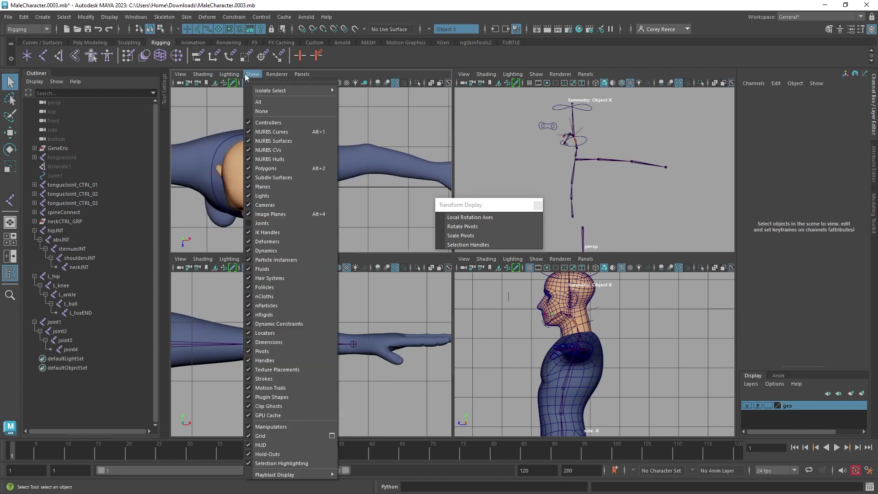
pyautogui.click(284, 223)
pyautogui.keyDown('alt'); pyautogui.moveTo(348, 197); pyautogui.dragTo(308, 179, button='middle'); pyautogui.keyUp('alt')
pyautogui.scroll(-4, 309, 178)
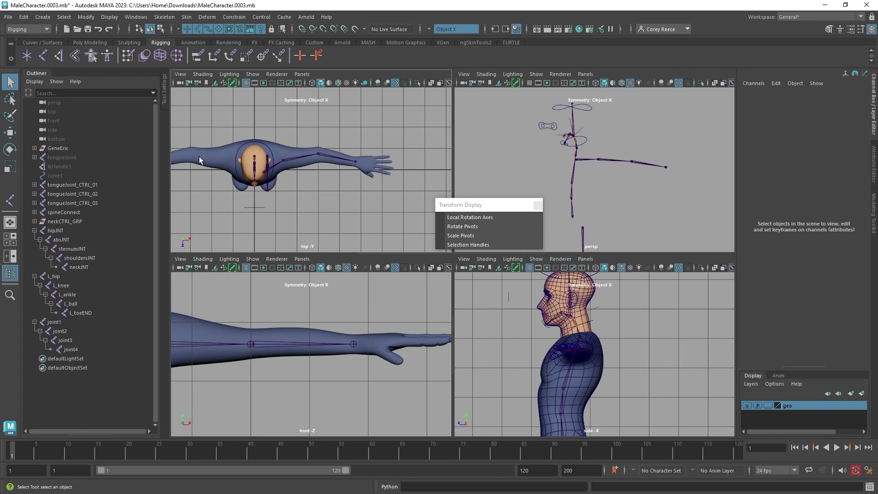
# Move only joint2 slightly toward the back in the top view, to about Translate X 1.139 and Translate Z 0.127.
pyautogui.click(60, 330)
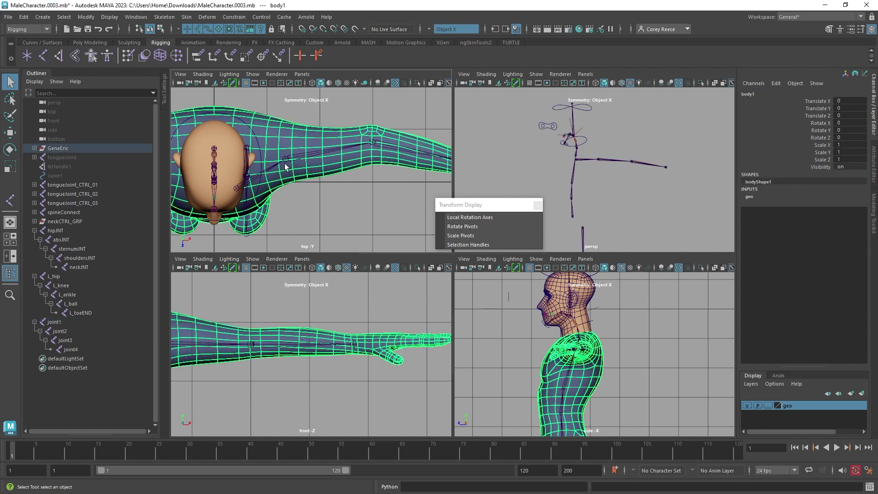
pyautogui.press('w')
pyautogui.press('d')
pyautogui.moveTo(284, 208); pyautogui.dragTo(285, 202)
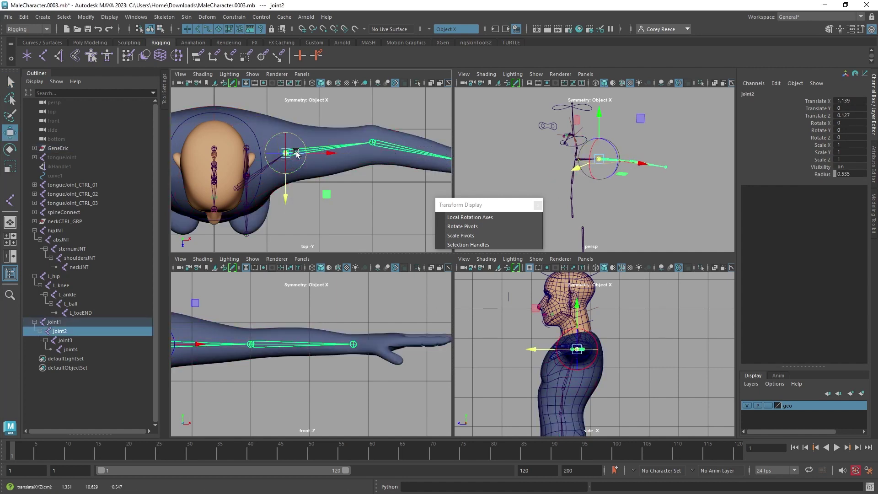
pyautogui.press('q')
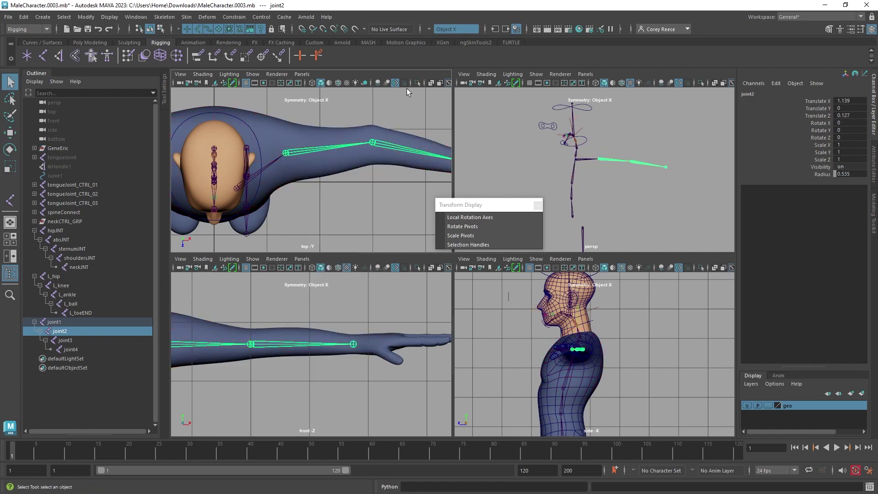
# Set the geo layer to template display so the mesh shows as wireframe, and clear the selection.
pyautogui.click(325, 125)
pyautogui.click(770, 406)
pyautogui.click(770, 405)
pyautogui.click(770, 406)
pyautogui.click(770, 405)
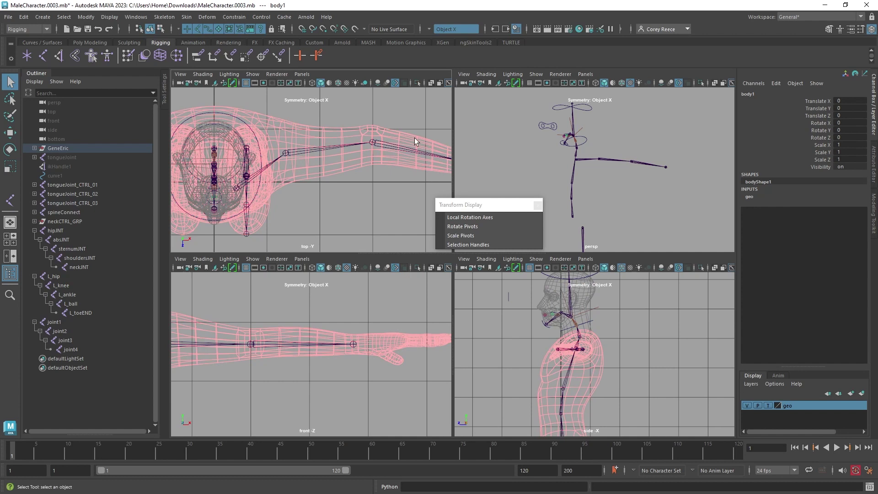
pyautogui.click(278, 145)
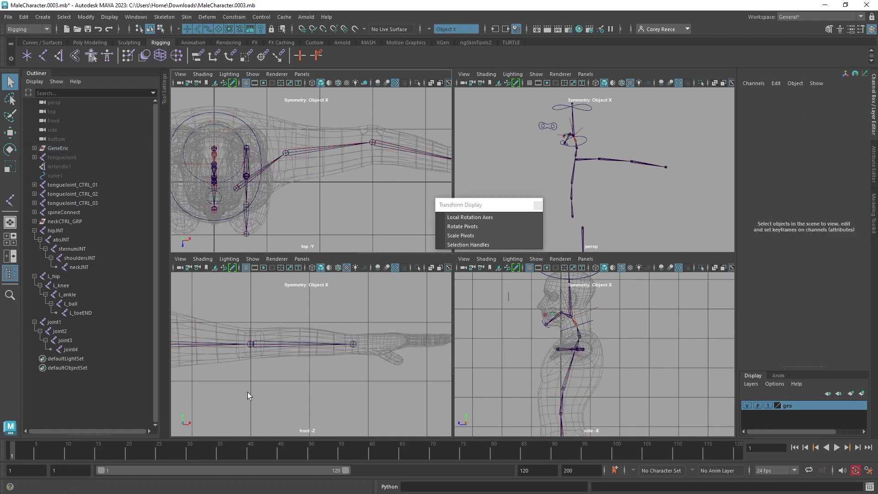
# Rename the arm's root joint joint1 as L_shoulder.
pyautogui.click(57, 323)
pyautogui.keyDown('alt'); pyautogui.moveTo(255, 358); pyautogui.dragTo(434, 356, button='middle'); pyautogui.keyUp('alt')
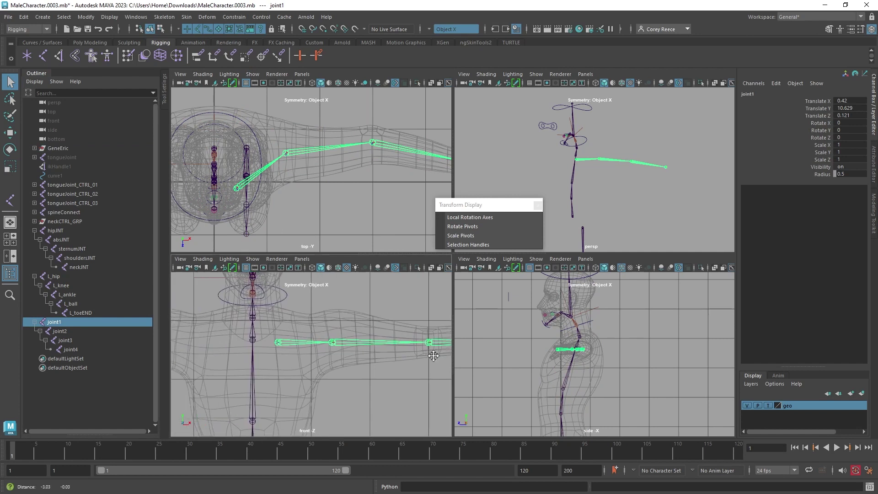
pyautogui.doubleClick(65, 323)
pyautogui.write('L_shoulder')
pyautogui.press('Return')
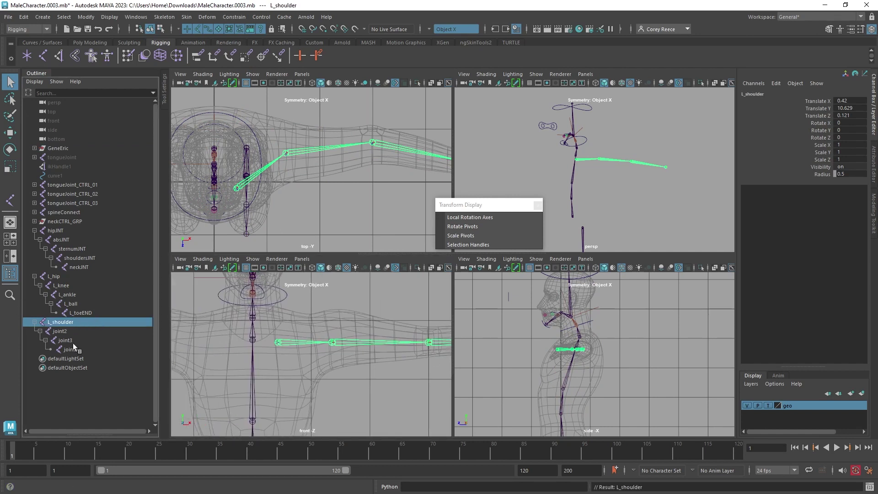
# Rename the arm chain's second joint, joint2, as L_shoulder.
pyautogui.click(59, 331)
pyautogui.doubleClick(62, 331)
pyautogui.write('L')
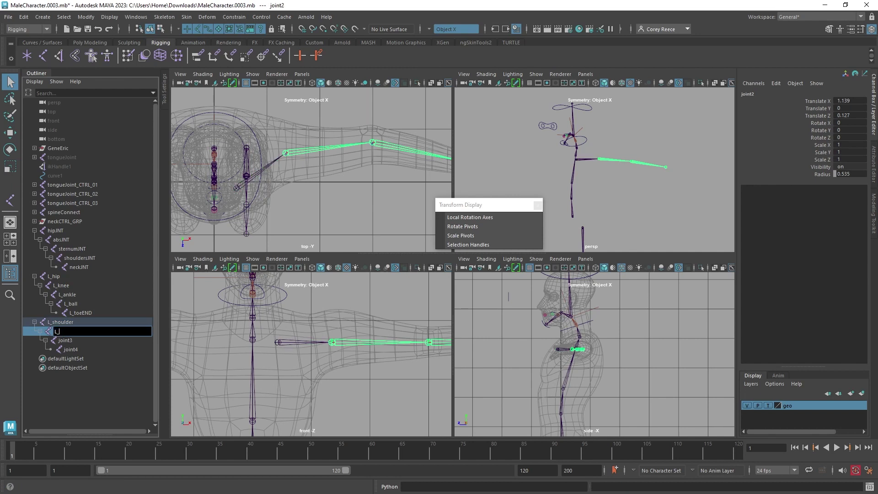
pyautogui.write('_shoulder')
pyautogui.press('Return')
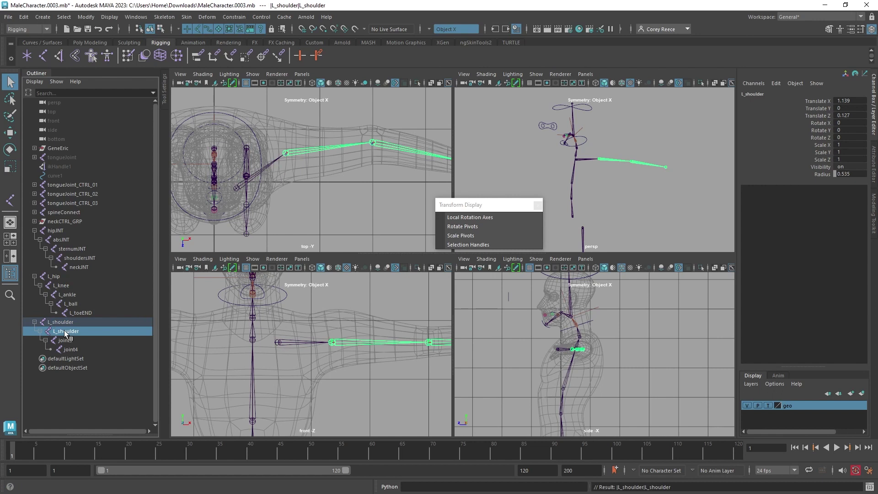
# Rename the arm chain's root joint as L_clavicle.
pyautogui.doubleClick(65, 323)
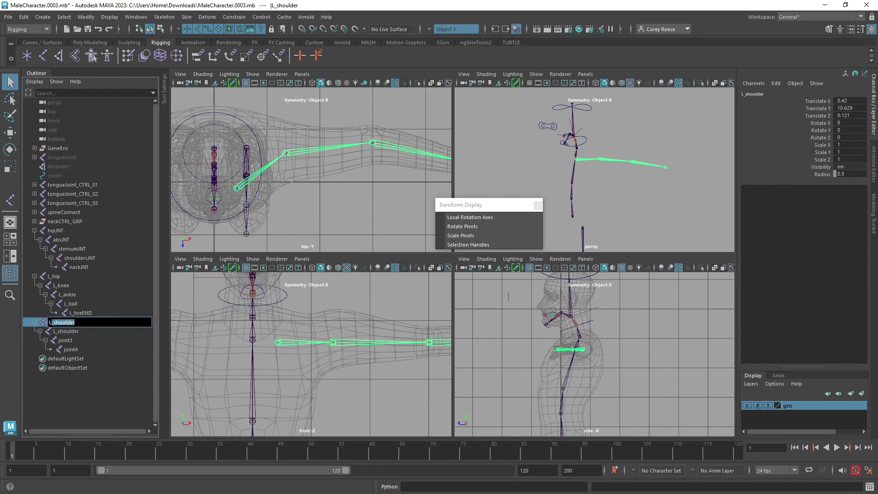
pyautogui.write('clavicle')
pyautogui.press('Return')
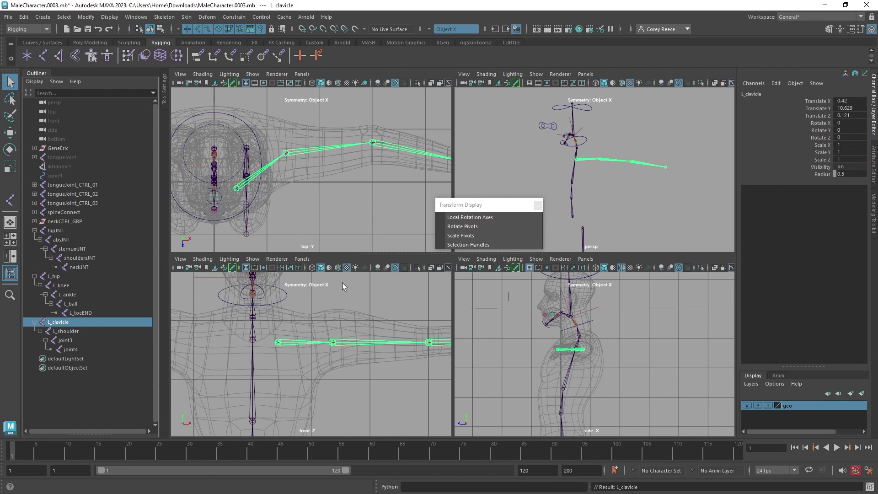
# Rename joint3 as L_elbow.
pyautogui.doubleClick(65, 341)
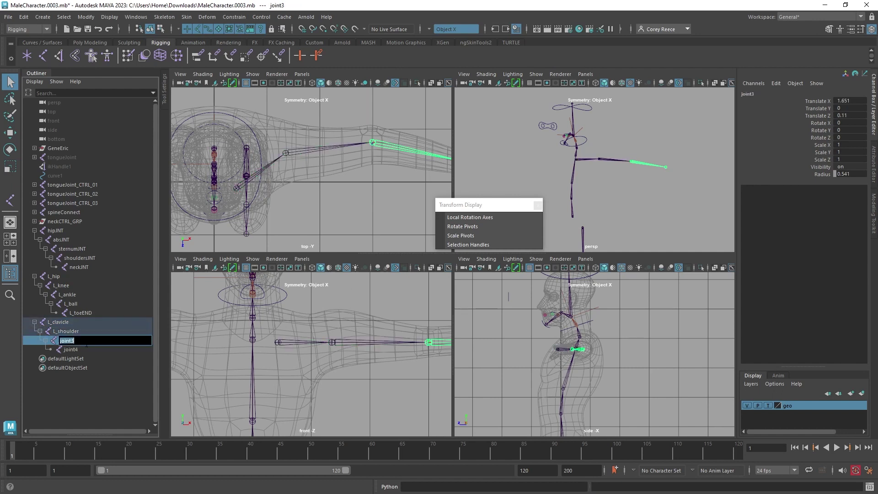
pyautogui.write('L_elbow')
pyautogui.press('Return')
# Rename the end joint joint4 as L_wrist.
pyautogui.doubleClick(73, 350)
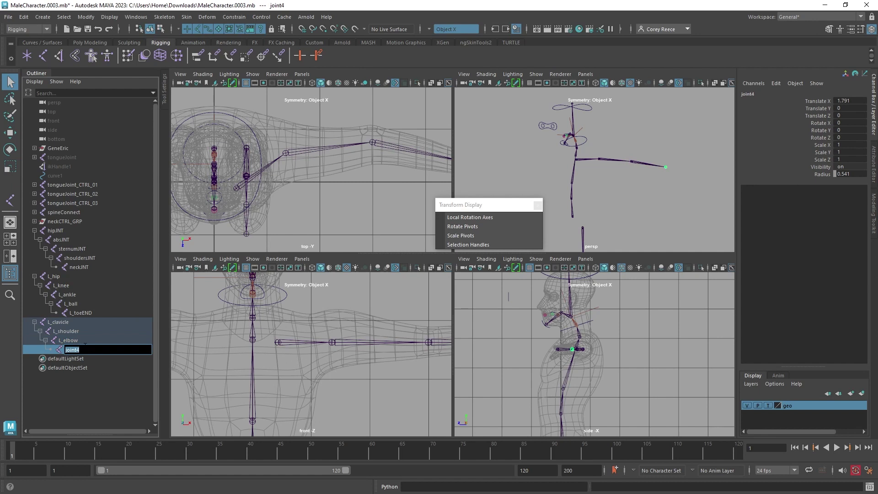
pyautogui.keyDown('alt'); pyautogui.moveTo(393, 309); pyautogui.dragTo(308, 306, button='middle'); pyautogui.keyUp('alt')
pyautogui.keyDown('alt'); pyautogui.moveTo(308, 306); pyautogui.dragTo(322, 320, button='right'); pyautogui.keyUp('alt')
pyautogui.click(73, 349)
pyautogui.doubleClick(75, 350)
pyautogui.write('L_wrist')
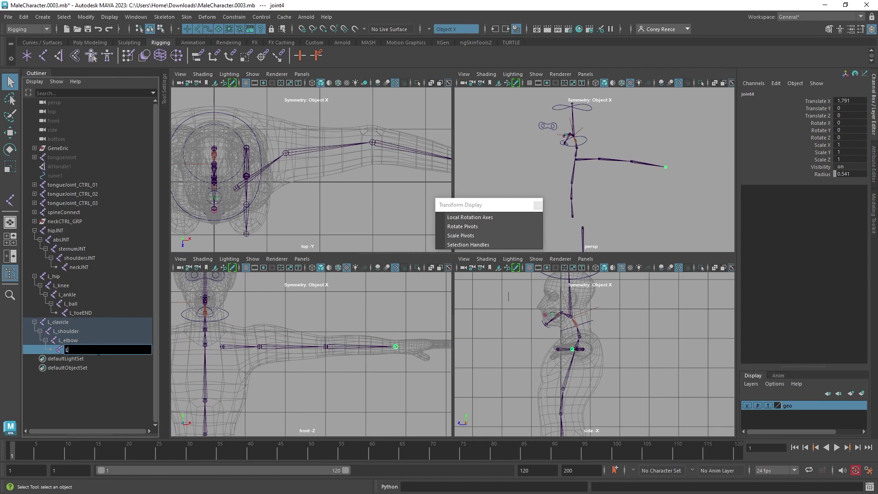
pyautogui.press('Return')
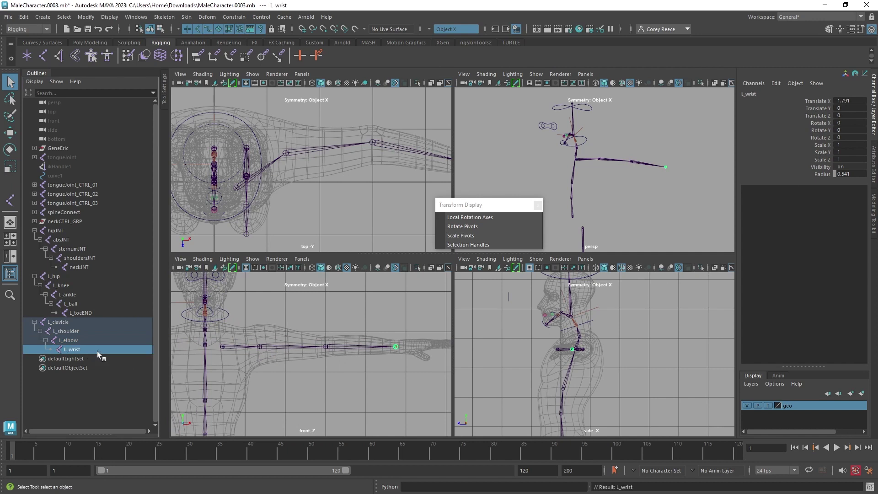
# Start the Joint tool with its settings shown for work on the left hand, and move the Transform Display window aside.
pyautogui.click(378, 295)
pyautogui.keyDown('alt'); pyautogui.moveTo(390, 115); pyautogui.dragTo(299, 112, button='middle'); pyautogui.keyUp('alt')
pyautogui.scroll(2, 398, 154)
pyautogui.keyDown('alt'); pyautogui.moveTo(402, 152); pyautogui.dragTo(345, 133, button='middle'); pyautogui.keyUp('alt')
pyautogui.scroll(4, 312, 165)
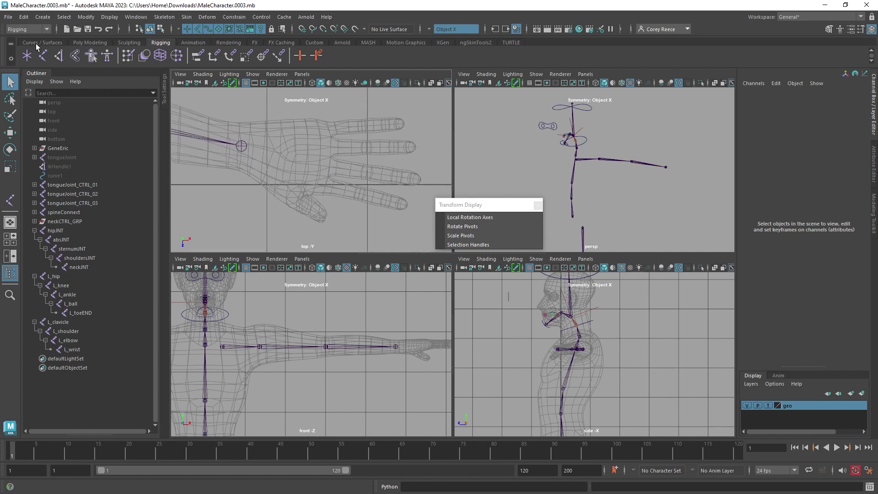
pyautogui.click(48, 56)
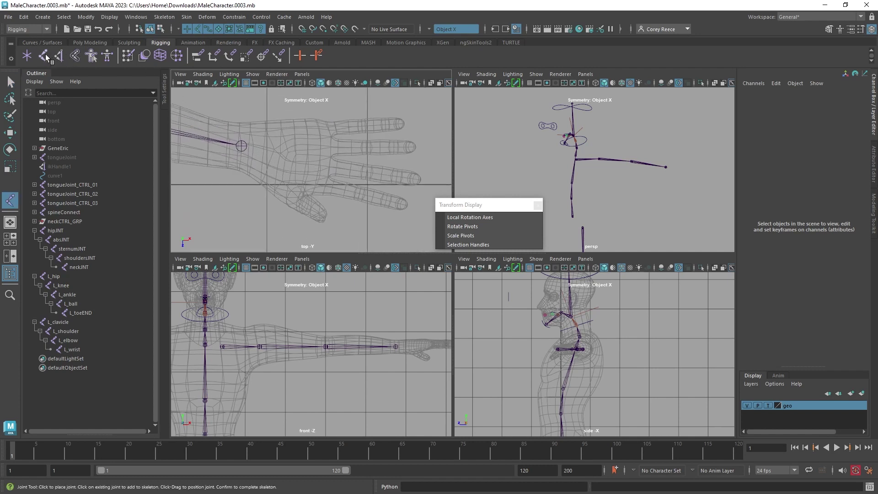
pyautogui.doubleClick(47, 56)
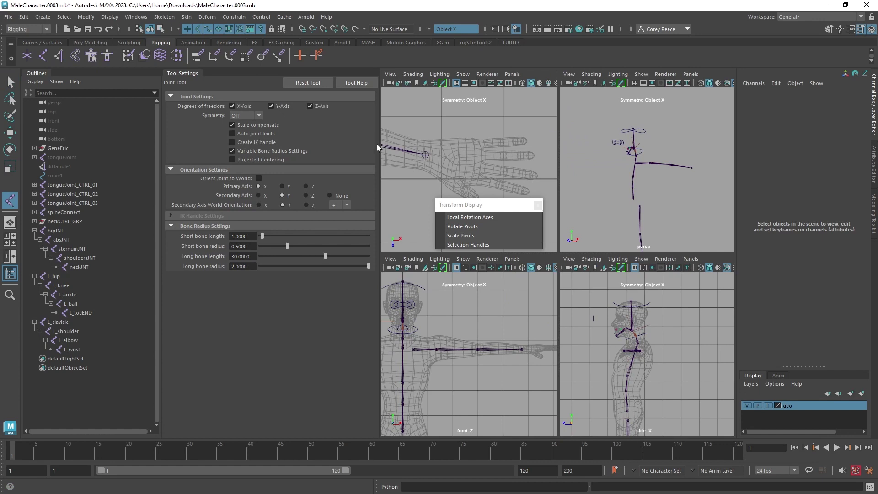
pyautogui.moveTo(374, 137); pyautogui.dragTo(355, 138)
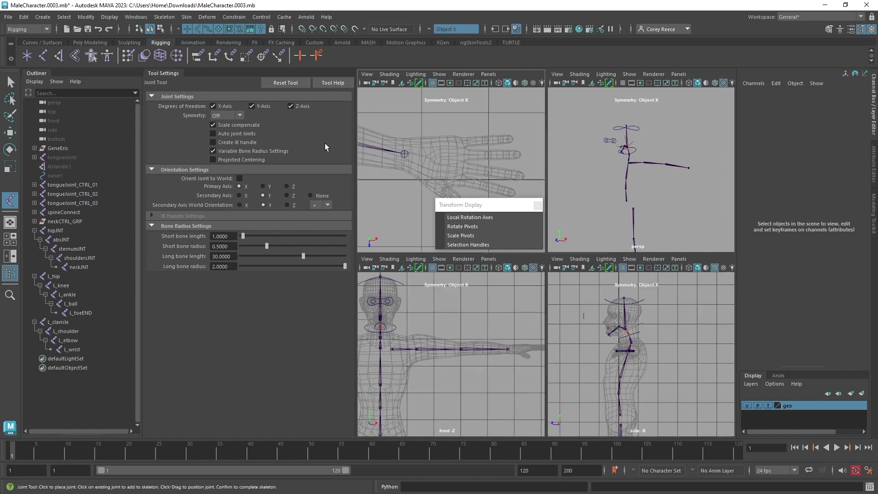
pyautogui.moveTo(477, 209); pyautogui.dragTo(696, 211)
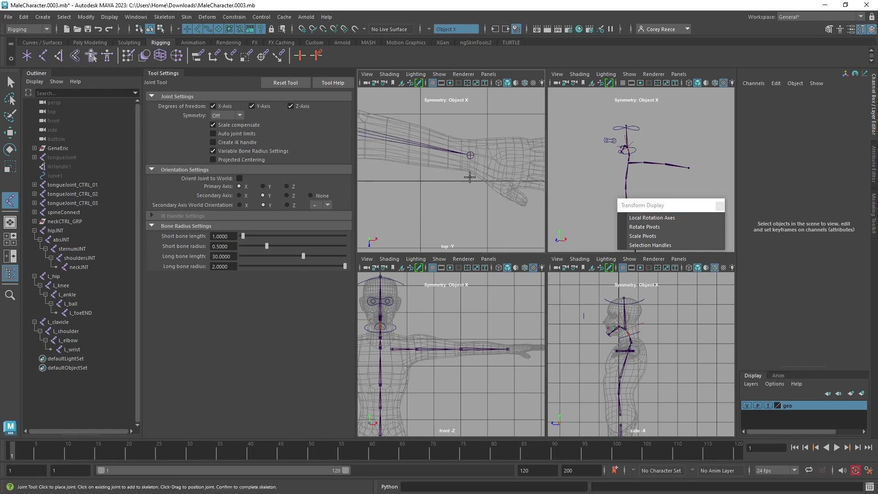
# Enable Projected Centering for the Joint tool.
pyautogui.scroll(8, 476, 192)
pyautogui.keyDown('alt'); pyautogui.moveTo(467, 193); pyautogui.dragTo(502, 175, button='middle'); pyautogui.keyUp('alt')
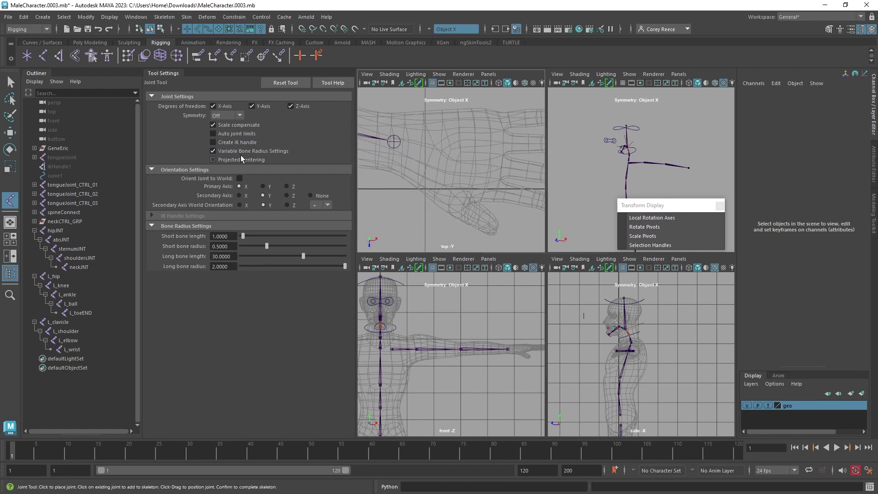
pyautogui.click(243, 161)
# Set the geo layer to normal display so the hand shows shaded, and collapse the Joint tool settings.
pyautogui.click(769, 406)
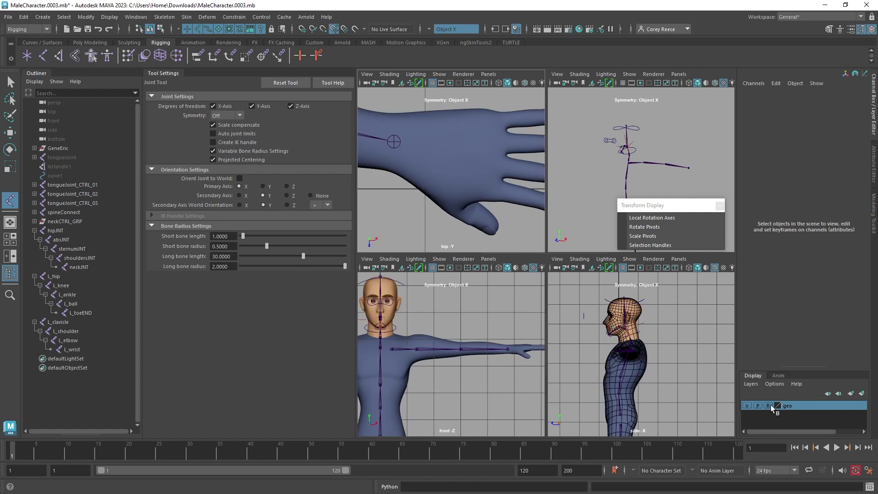
pyautogui.click(768, 406)
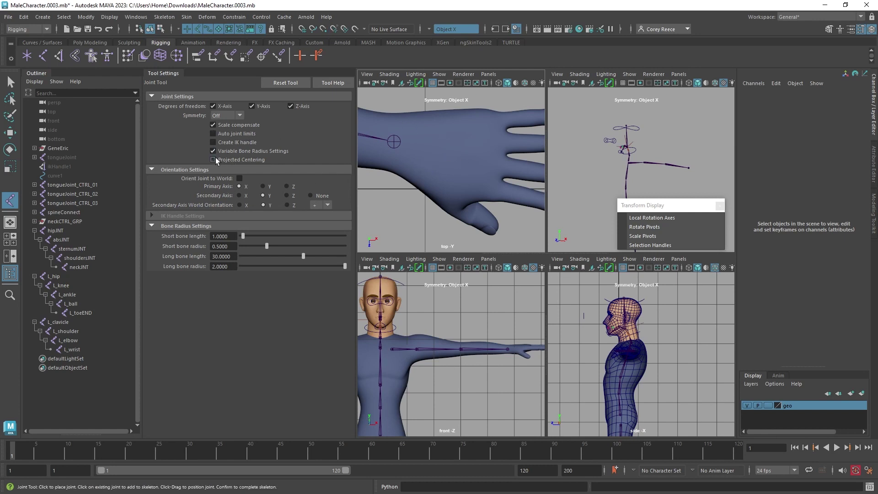
pyautogui.click(164, 70)
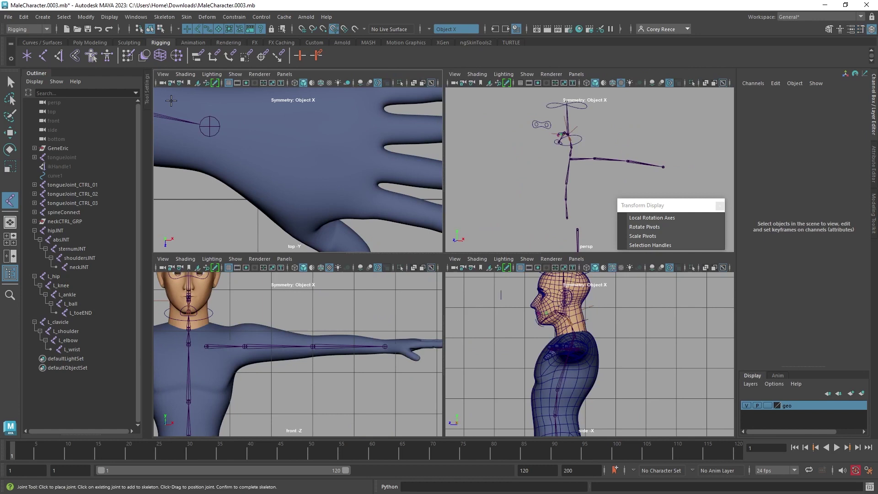
# Show polygons in the perspective view and frame the left hand there.
pyautogui.keyDown('alt'); pyautogui.moveTo(301, 157); pyautogui.dragTo(349, 170, button='middle'); pyautogui.keyUp('alt')
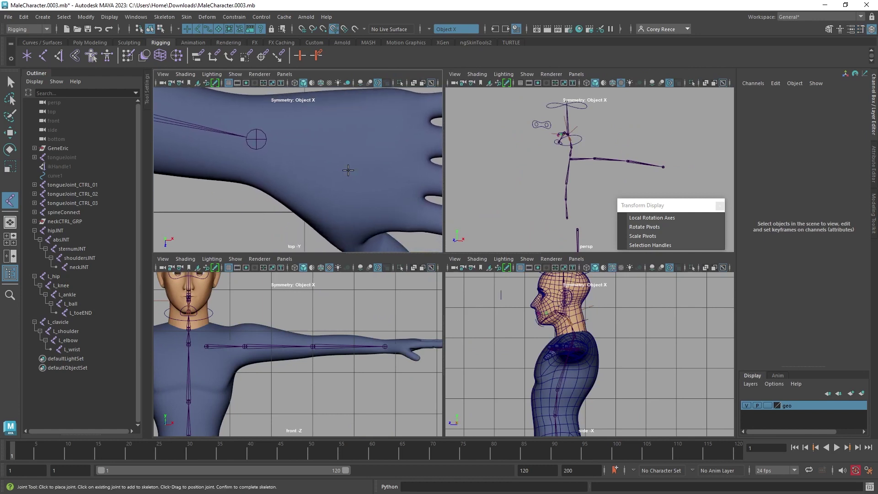
pyautogui.keyDown('alt'); pyautogui.moveTo(554, 178); pyautogui.dragTo(478, 151, button='middle'); pyautogui.keyUp('alt')
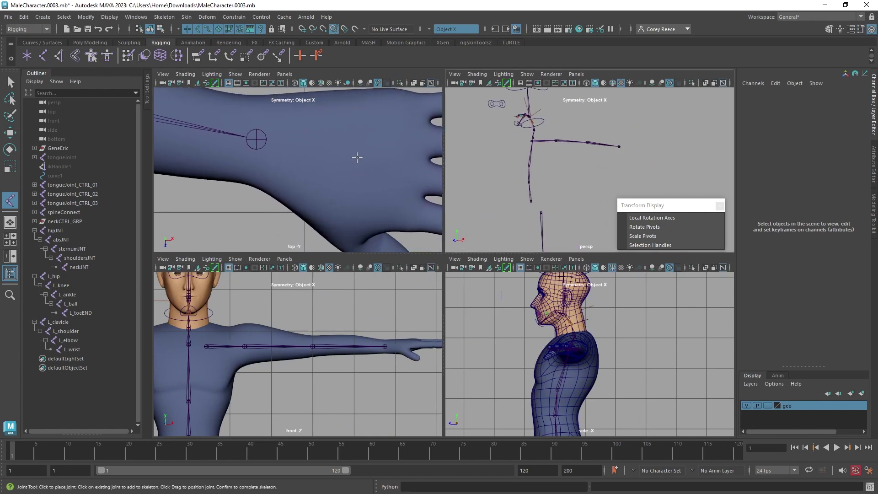
pyautogui.click(527, 75)
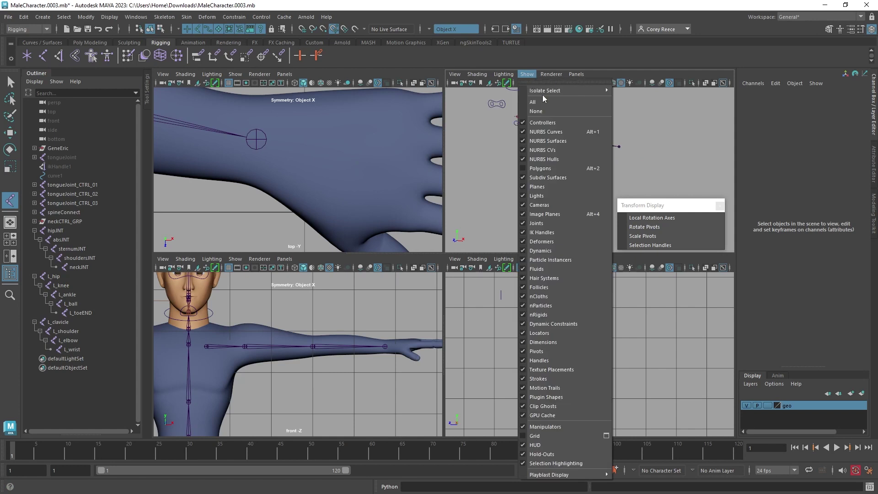
pyautogui.click(558, 168)
pyautogui.scroll(5, 529, 146)
pyautogui.keyDown('alt'); pyautogui.moveTo(529, 146); pyautogui.dragTo(553, 147); pyautogui.keyUp('alt')
pyautogui.moveTo(311, 156); pyautogui.dragTo(370, 243)
pyautogui.press('Return')
pyautogui.keyDown('alt'); pyautogui.moveTo(366, 218); pyautogui.dragTo(343, 159, button='middle'); pyautogui.keyUp('alt')
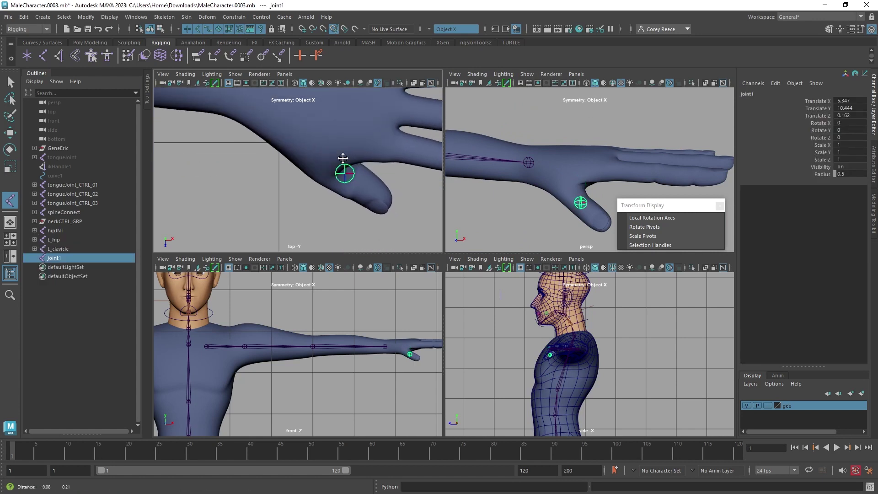
pyautogui.keyDown('alt'); pyautogui.moveTo(343, 158); pyautogui.dragTo(297, 164, button='right'); pyautogui.keyUp('alt')
pyautogui.hotkey('ctrl', 'z')
# Start the pinky joint chain with one joint near the wrist end of the palm and one at the pinky knuckle.
pyautogui.moveTo(297, 153); pyautogui.dragTo(312, 171)
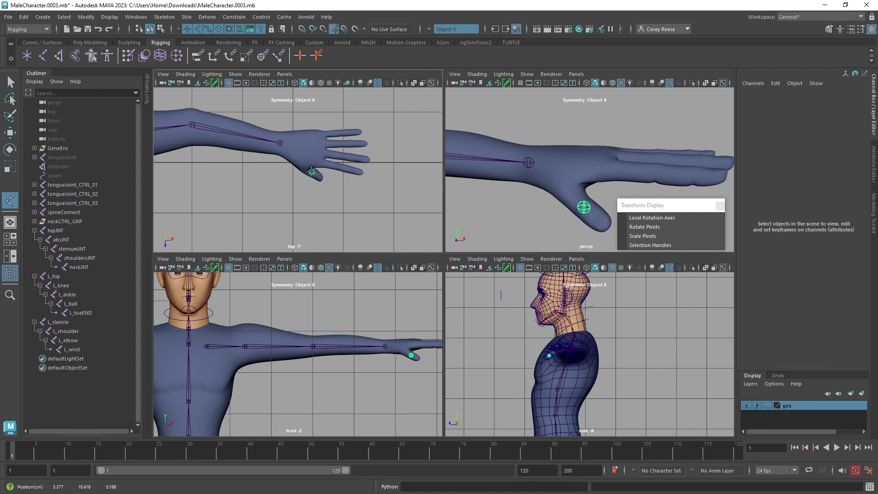
pyautogui.moveTo(312, 171); pyautogui.dragTo(293, 138)
pyautogui.scroll(5, 297, 183)
pyautogui.keyDown('alt'); pyautogui.moveTo(302, 215); pyautogui.dragTo(302, 211, button='middle'); pyautogui.keyUp('alt')
pyautogui.keyDown('alt'); pyautogui.moveTo(302, 211); pyautogui.dragTo(328, 196, button='right'); pyautogui.keyUp('alt')
pyautogui.keyDown('alt'); pyautogui.moveTo(271, 182); pyautogui.dragTo(276, 177, button='middle'); pyautogui.keyUp('alt')
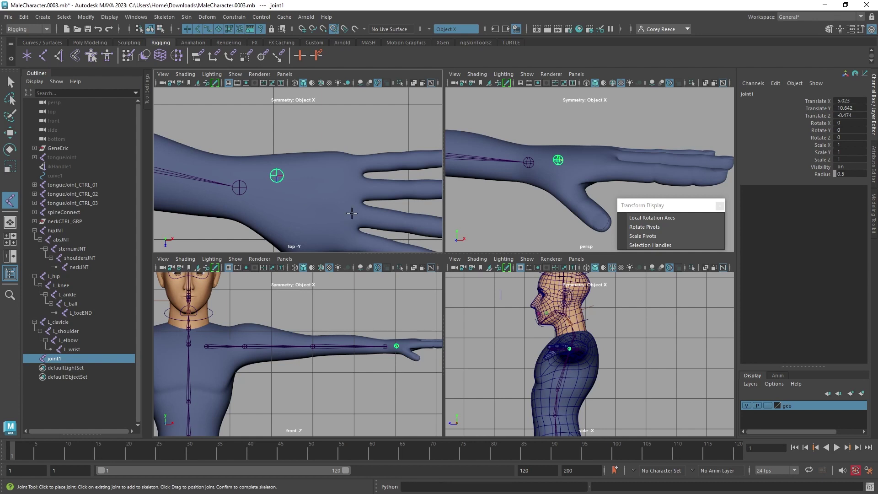
pyautogui.keyDown('alt'); pyautogui.moveTo(316, 179); pyautogui.dragTo(280, 191, button='middle'); pyautogui.keyUp('alt')
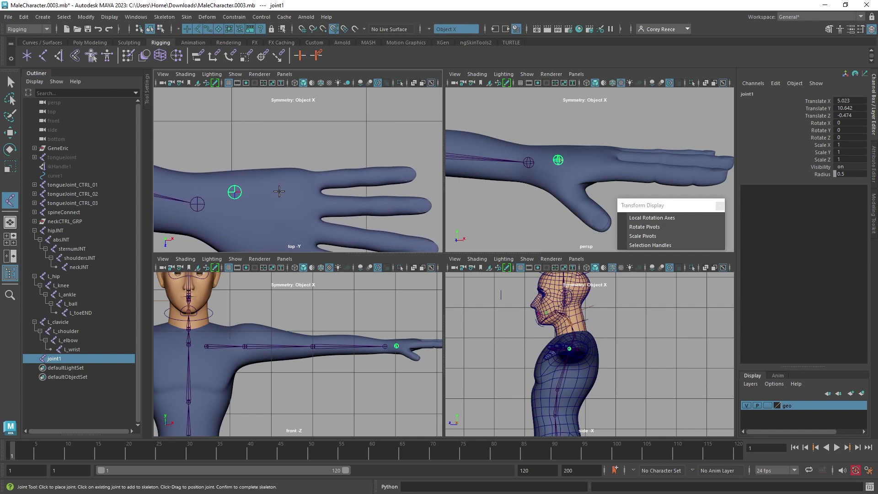
pyautogui.moveTo(318, 184); pyautogui.dragTo(318, 180)
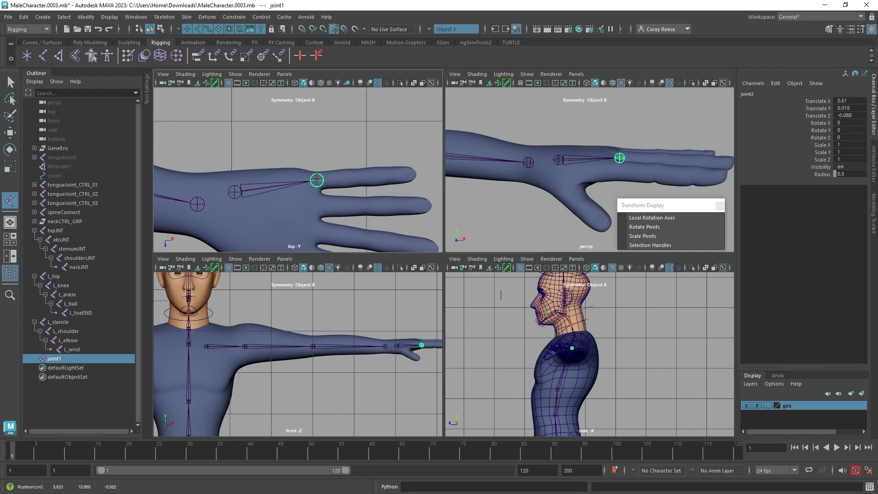
# Overlay wireframe on the shaded hand in the top view and add the pinky's next joint at its middle knuckle.
pyautogui.keyDown('alt'); pyautogui.moveTo(317, 180); pyautogui.dragTo(391, 188, button='right'); pyautogui.keyUp('alt')
pyautogui.keyDown('alt'); pyautogui.moveTo(363, 173); pyautogui.dragTo(300, 176, button='middle'); pyautogui.keyUp('alt')
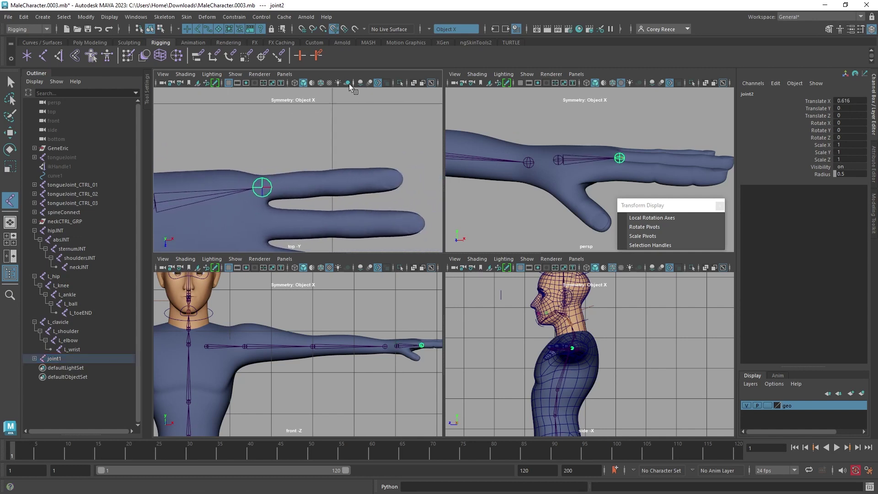
pyautogui.click(320, 83)
pyautogui.scroll(2, 348, 156)
pyautogui.keyDown('alt'); pyautogui.moveTo(347, 155); pyautogui.dragTo(349, 157, button='right'); pyautogui.keyUp('alt')
pyautogui.keyDown('alt'); pyautogui.moveTo(311, 177); pyautogui.dragTo(284, 171, button='middle'); pyautogui.keyUp('alt')
pyautogui.keyDown('alt'); pyautogui.moveTo(284, 171); pyautogui.dragTo(320, 166, button='right'); pyautogui.keyUp('alt')
pyautogui.moveTo(319, 166); pyautogui.dragTo(316, 163)
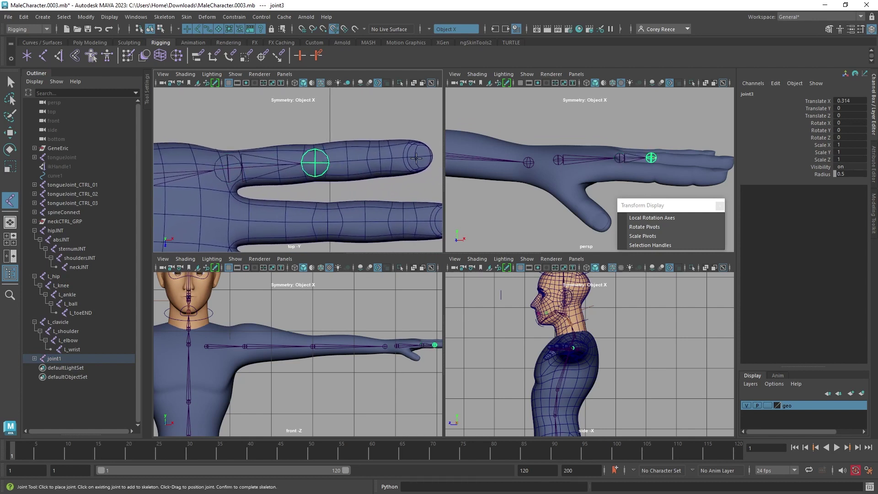
# Add joints at the pinky's last knuckle and fingertip, and complete the chain.
pyautogui.click(381, 158)
pyautogui.keyDown('alt'); pyautogui.moveTo(398, 156); pyautogui.dragTo(346, 163, button='middle'); pyautogui.keyUp('alt')
pyautogui.moveTo(375, 165); pyautogui.dragTo(384, 167)
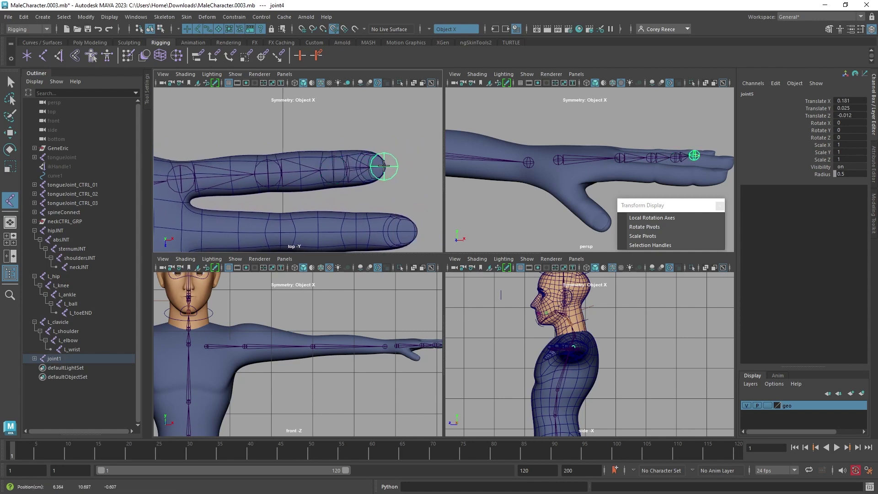
pyautogui.press('Return')
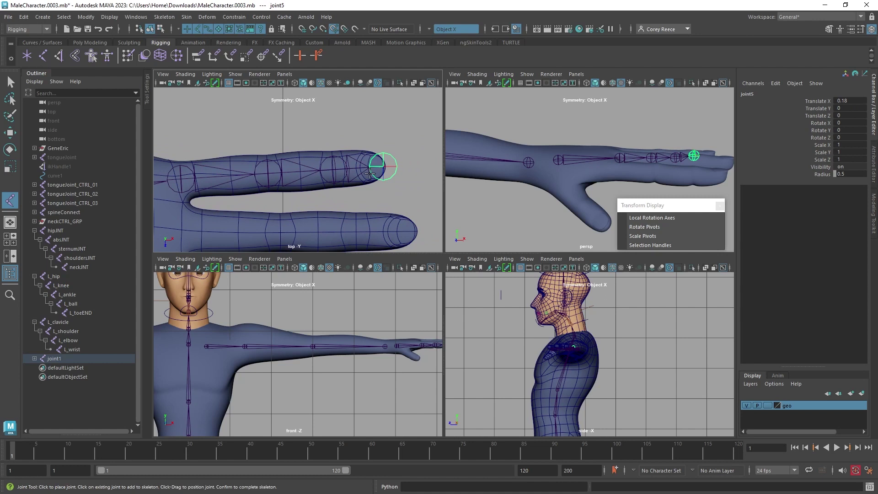
pyautogui.keyDown('alt'); pyautogui.moveTo(383, 166); pyautogui.dragTo(396, 163, button='middle'); pyautogui.keyUp('alt')
pyautogui.press('Return')
# Build the ring finger chain with five joints running from the palm near the wrist through the knuckles to the fingertip.
pyautogui.keyDown('alt'); pyautogui.moveTo(215, 163); pyautogui.dragTo(340, 141, button='middle'); pyautogui.keyUp('alt')
pyautogui.moveTo(339, 141)
pyautogui.keyDown('alt'); pyautogui.mouseDown(button='right')
pyautogui.moveTo(318, 151)
pyautogui.moveTo(349, 141)
pyautogui.moveTo(326, 150)
pyautogui.mouseUp(button='right'); pyautogui.keyUp('alt')
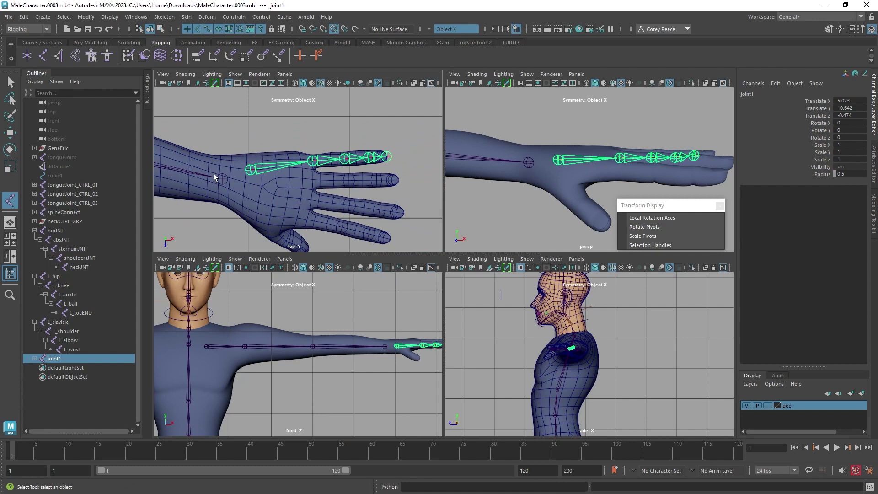
pyautogui.keyDown('alt'); pyautogui.moveTo(265, 180); pyautogui.dragTo(285, 156, button='middle'); pyautogui.keyUp('alt')
pyautogui.keyDown('alt'); pyautogui.moveTo(284, 155); pyautogui.dragTo(306, 121, button='right'); pyautogui.keyUp('alt')
pyautogui.keyDown('alt'); pyautogui.moveTo(305, 121); pyautogui.dragTo(301, 134, button='middle'); pyautogui.keyUp('alt')
pyautogui.keyDown('alt'); pyautogui.moveTo(300, 133); pyautogui.dragTo(319, 131, button='right'); pyautogui.keyUp('alt')
pyautogui.click(270, 174)
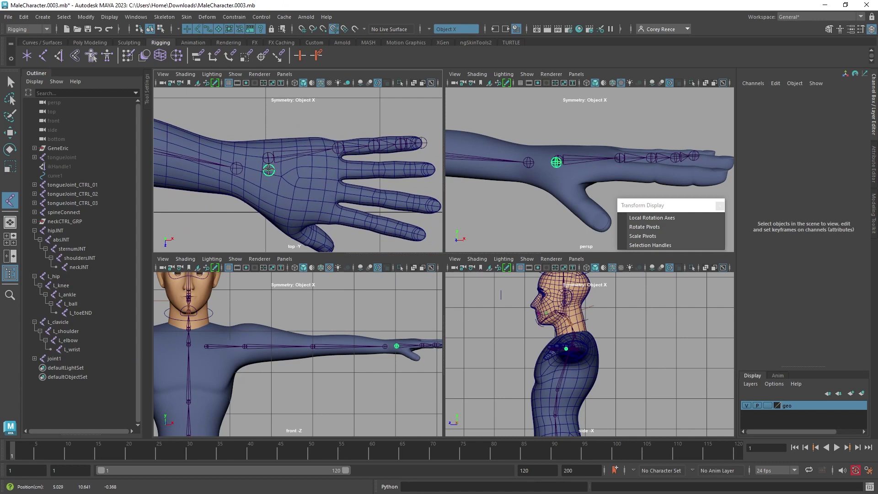
pyautogui.press('Return')
pyautogui.moveTo(336, 168); pyautogui.dragTo(340, 170)
pyautogui.click(380, 170)
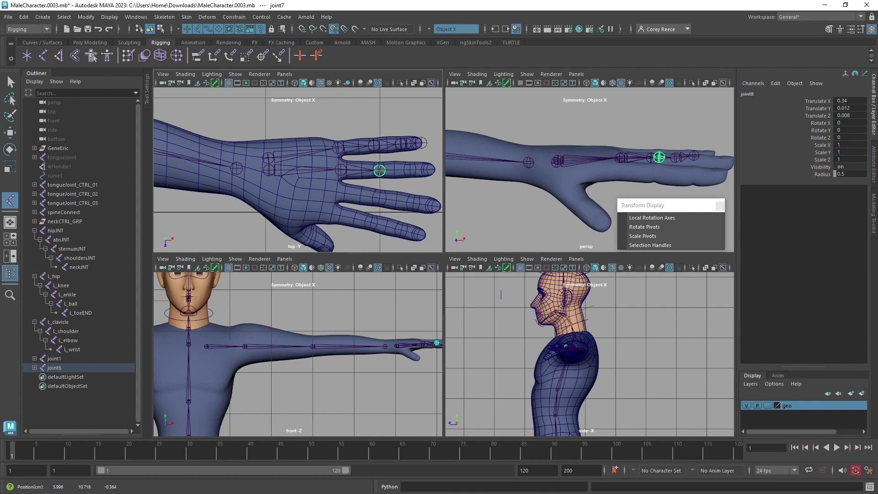
pyautogui.click(408, 170)
pyautogui.click(432, 169)
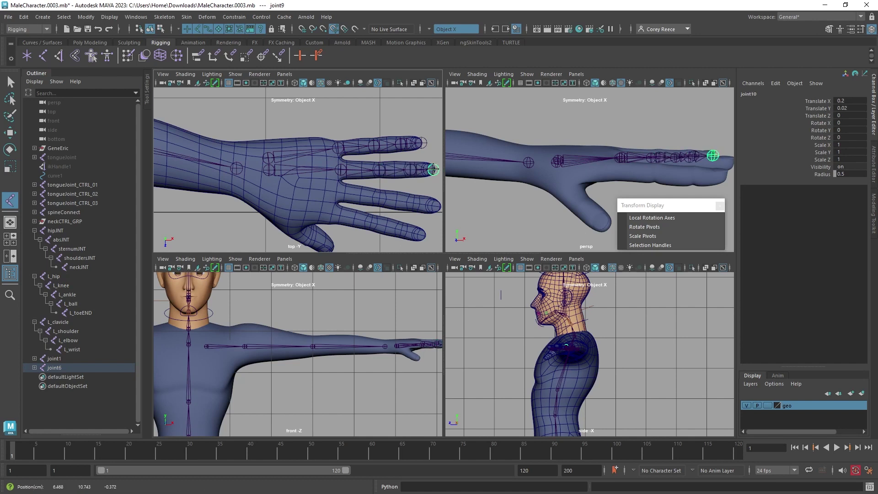
pyautogui.press('Return')
# Build the middle finger chain with five joints from the palm near the wrist through the knuckles to the fingertip.
pyautogui.keyDown('alt'); pyautogui.moveTo(333, 179); pyautogui.dragTo(338, 167, button='middle'); pyautogui.keyUp('alt')
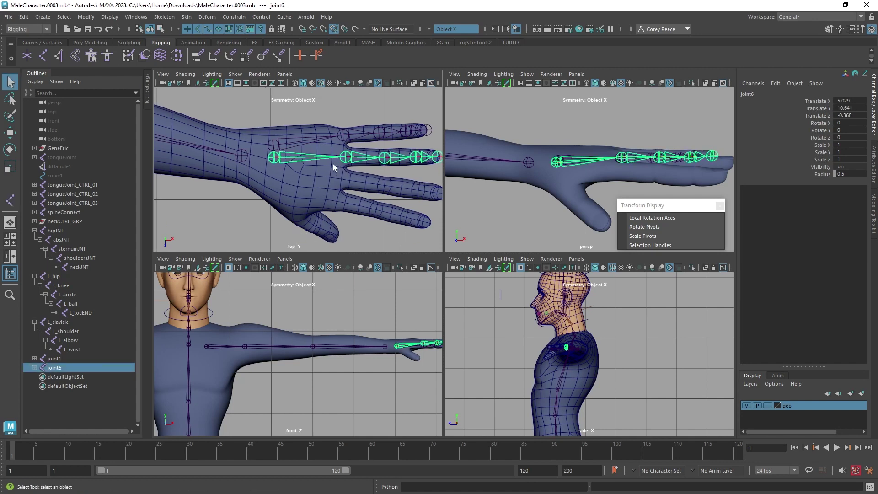
pyautogui.press('g')
pyautogui.moveTo(271, 176); pyautogui.dragTo(275, 170)
pyautogui.moveTo(332, 179); pyautogui.dragTo(384, 185)
pyautogui.keyDown('alt'); pyautogui.moveTo(411, 189); pyautogui.dragTo(362, 184, button='middle'); pyautogui.keyUp('alt')
pyautogui.click(369, 188)
pyautogui.moveTo(389, 189); pyautogui.dragTo(394, 190)
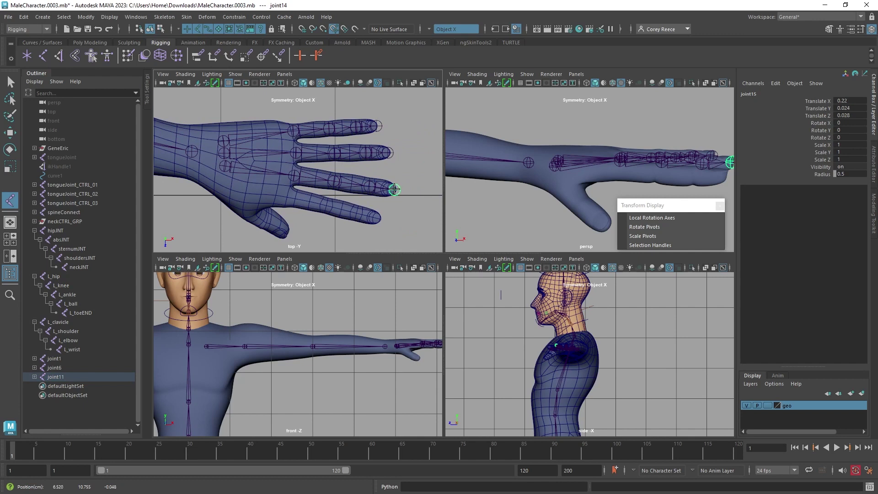
pyautogui.press('Return')
# Place the first four index finger joints, from the palm near the wrist to the last finger knuckle.
pyautogui.scroll(3, 304, 170)
pyautogui.moveTo(306, 165); pyautogui.dragTo(308, 164)
pyautogui.keyDown('alt'); pyautogui.moveTo(347, 172); pyautogui.dragTo(314, 169, button='middle'); pyautogui.keyUp('alt')
pyautogui.moveTo(337, 176); pyautogui.dragTo(342, 177)
pyautogui.keyDown('alt'); pyautogui.moveTo(381, 186); pyautogui.dragTo(363, 178, button='middle'); pyautogui.keyUp('alt')
pyautogui.click(363, 178)
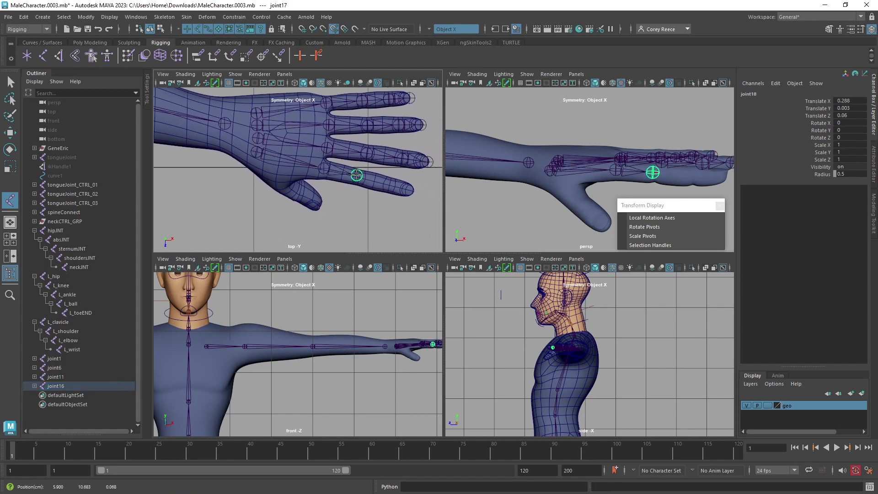
pyautogui.click(391, 185)
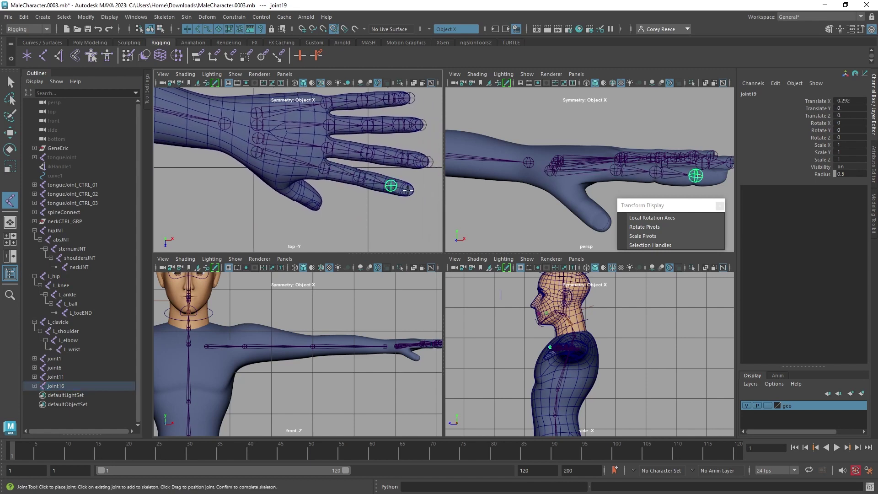
pyautogui.click(412, 190)
pyautogui.moveTo(414, 192); pyautogui.dragTo(428, 196)
pyautogui.keyDown('alt'); pyautogui.moveTo(428, 195); pyautogui.dragTo(331, 180, button='middle'); pyautogui.keyUp('alt')
pyautogui.keyDown('alt'); pyautogui.moveTo(631, 167); pyautogui.dragTo(474, 151, button='middle'); pyautogui.keyUp('alt')
pyautogui.keyDown('alt'); pyautogui.moveTo(552, 163); pyautogui.dragTo(609, 177, button='middle'); pyautogui.keyUp('alt')
pyautogui.keyDown('alt'); pyautogui.moveTo(604, 176); pyautogui.dragTo(558, 147); pyautogui.keyUp('alt')
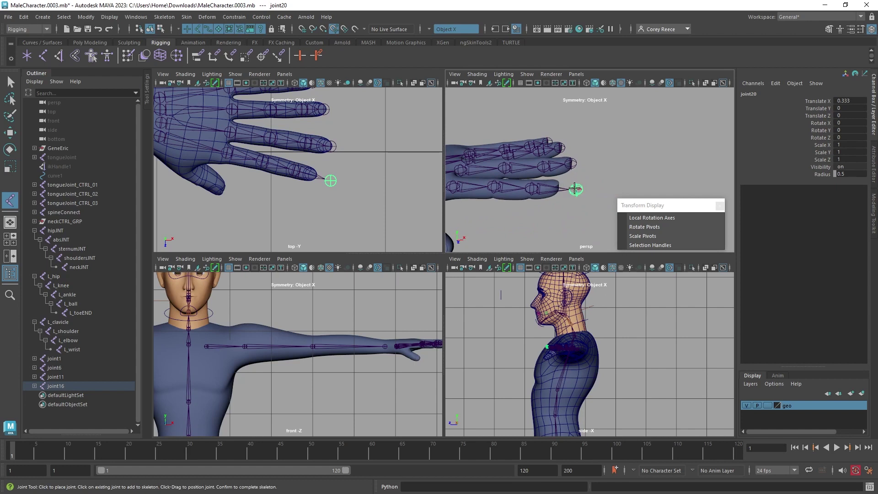
pyautogui.hotkey('ctrl', 'z')
# Place the end joint at the index fingertip and complete the index finger chain.
pyautogui.keyDown('alt'); pyautogui.moveTo(338, 177); pyautogui.dragTo(349, 175, button='right'); pyautogui.keyUp('alt')
pyautogui.moveTo(305, 173); pyautogui.dragTo(314, 175)
pyautogui.moveTo(314, 174); pyautogui.dragTo(334, 174, button='middle')
pyautogui.press('Return')
# Start the thumb chain with a joint at the thumb's base beside the wrist.
pyautogui.keyDown('alt'); pyautogui.moveTo(231, 150); pyautogui.dragTo(300, 179, button='middle'); pyautogui.keyUp('alt')
pyautogui.keyDown('alt'); pyautogui.moveTo(556, 188); pyautogui.dragTo(572, 153); pyautogui.keyUp('alt')
pyautogui.keyDown('alt'); pyautogui.moveTo(572, 153); pyautogui.dragTo(526, 163, button='middle'); pyautogui.keyUp('alt')
pyautogui.keyDown('alt'); pyautogui.moveTo(334, 201); pyautogui.dragTo(323, 210, button='middle'); pyautogui.keyUp('alt')
pyautogui.press('g')
pyautogui.click(277, 169)
pyautogui.moveTo(278, 170); pyautogui.dragTo(279, 168)
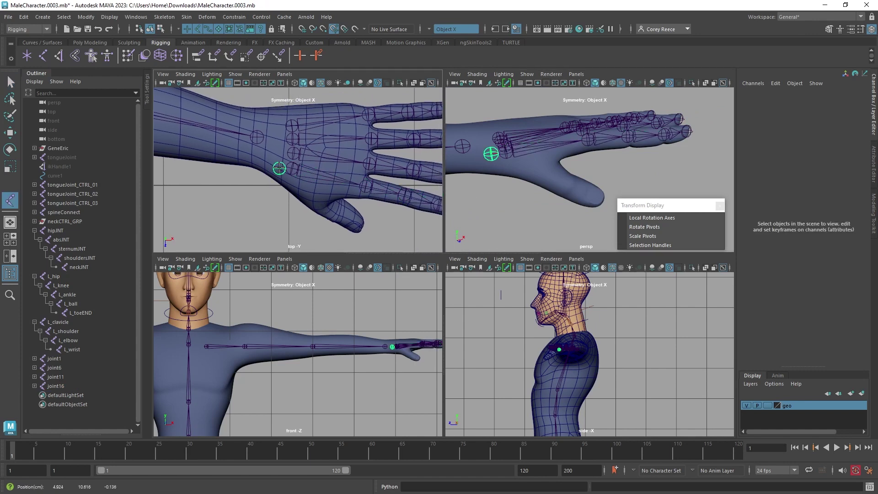
pyautogui.moveTo(279, 168); pyautogui.dragTo(279, 168)
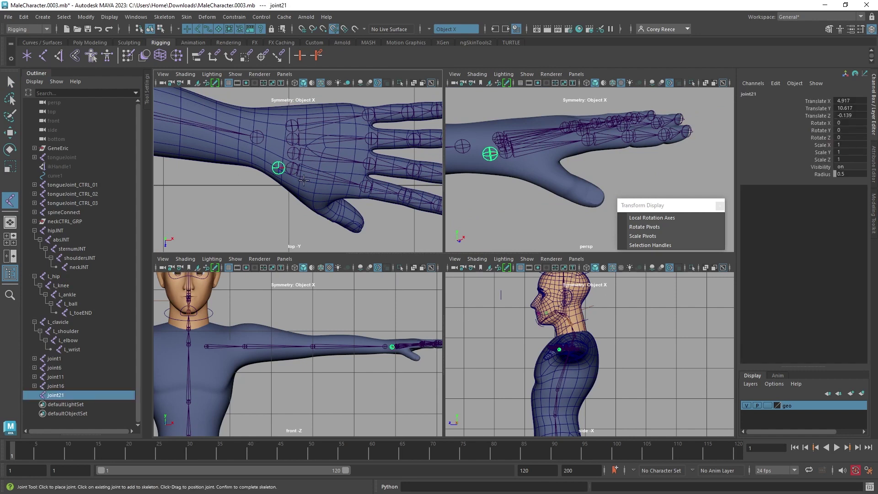
# Add joints along the thumb at its two knuckles and tip, and complete the chain.
pyautogui.moveTo(315, 195); pyautogui.dragTo(338, 212)
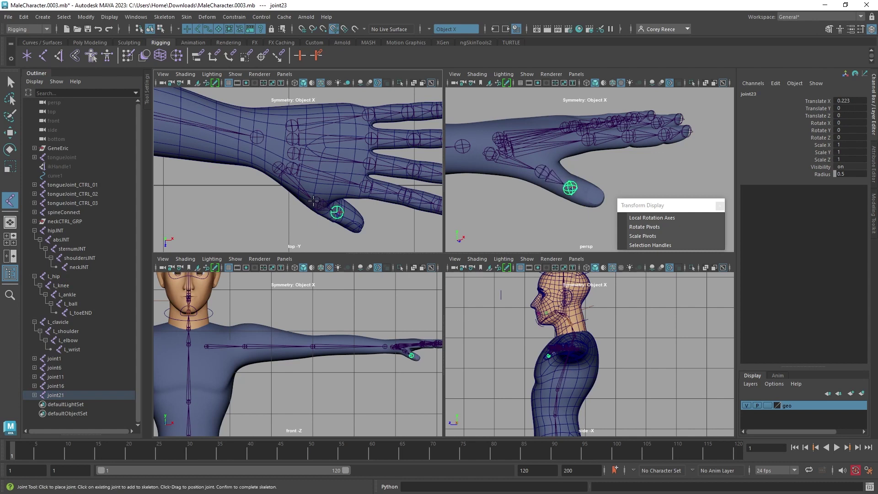
pyautogui.moveTo(359, 229); pyautogui.dragTo(362, 229)
pyautogui.moveTo(345, 202)
pyautogui.keyDown('alt'); pyautogui.mouseDown(button='middle')
pyautogui.moveTo(346, 186)
pyautogui.moveTo(351, 201)
pyautogui.mouseUp(button='middle'); pyautogui.keyUp('alt')
pyautogui.keyDown('alt'); pyautogui.click(346, 187); pyautogui.keyUp('alt')
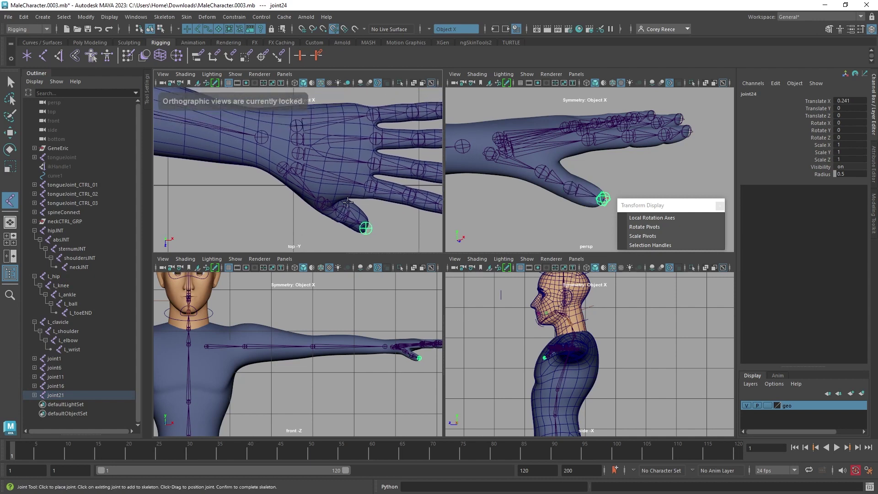
pyautogui.press('Return')
# Select the pinky joints joint1 through joint5, inspect their local rotation axes, and hide the axes again.
pyautogui.keyDown('alt'); pyautogui.moveTo(634, 177); pyautogui.dragTo(574, 168); pyautogui.keyUp('alt')
pyautogui.keyDown('alt'); pyautogui.moveTo(574, 169); pyautogui.dragTo(552, 174, button='middle'); pyautogui.keyUp('alt')
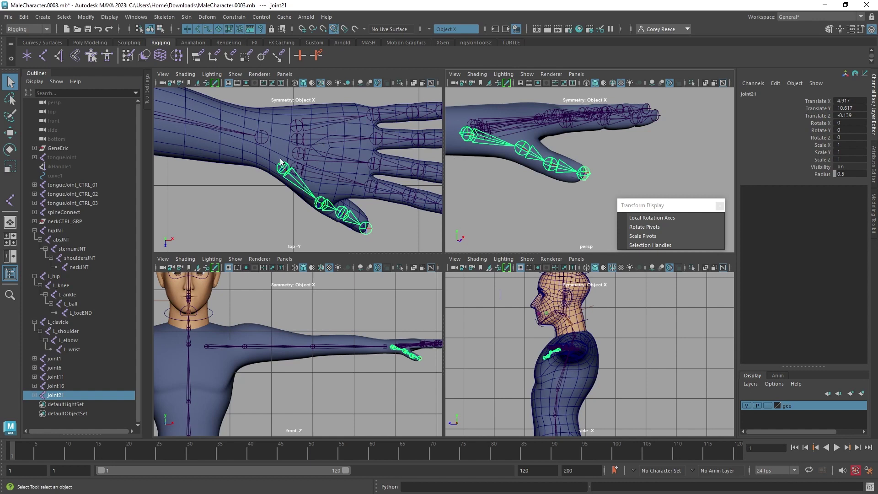
pyautogui.keyDown('alt'); pyautogui.moveTo(289, 156); pyautogui.dragTo(271, 168, button='middle'); pyautogui.keyUp('alt')
pyautogui.click(239, 145)
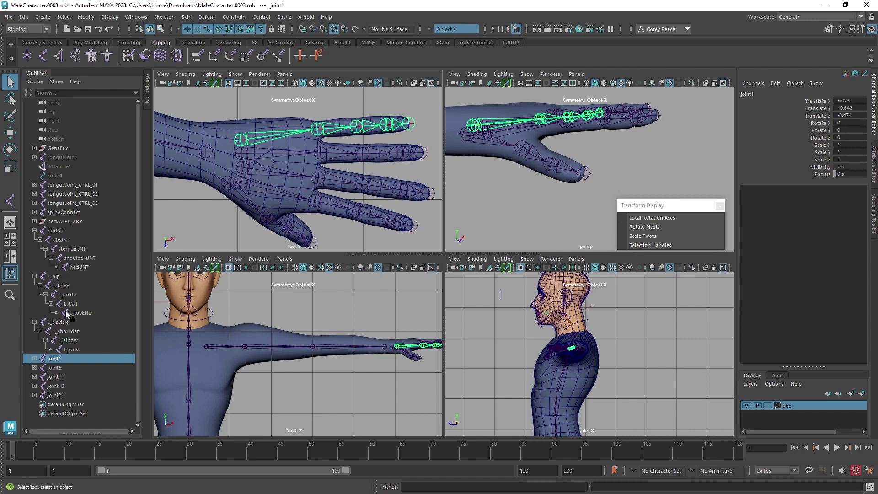
pyautogui.click(33, 358)
pyautogui.keyDown('shift'); pyautogui.click(77, 396); pyautogui.keyUp('shift')
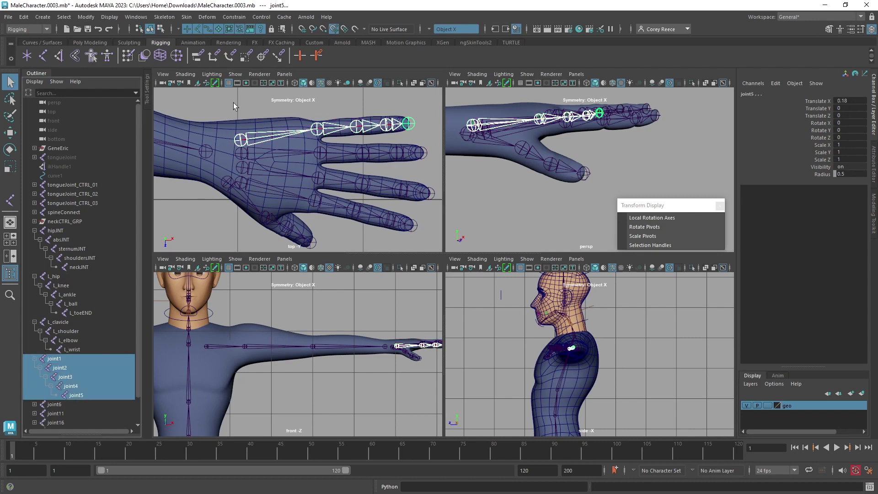
pyautogui.click(652, 218)
pyautogui.keyDown('alt'); pyautogui.moveTo(452, 140); pyautogui.dragTo(536, 160); pyautogui.keyUp('alt')
pyautogui.scroll(-5, 542, 156)
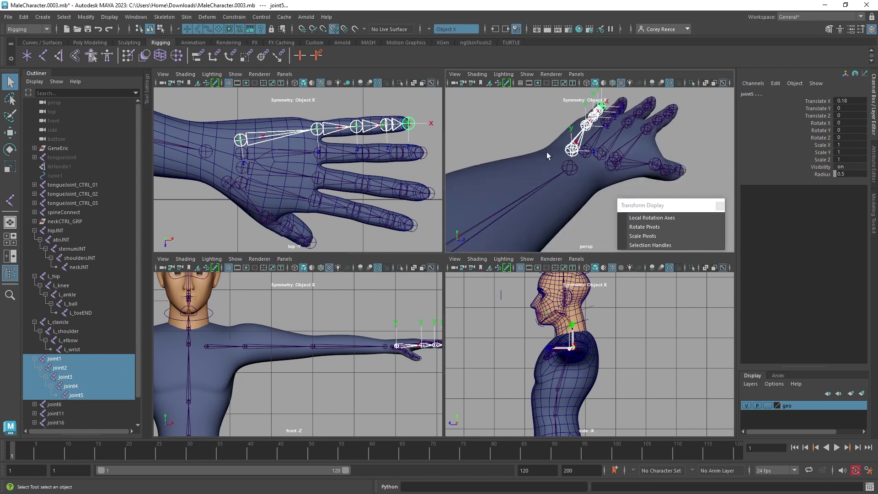
pyautogui.click(659, 218)
# Display the local rotation axes of L_clavicle, L_shoulder, L_elbow and L_wrist, and inspect them around the arm.
pyautogui.keyDown('alt'); pyautogui.moveTo(439, 151); pyautogui.dragTo(509, 124); pyautogui.keyUp('alt')
pyautogui.keyDown('alt'); pyautogui.moveTo(508, 123); pyautogui.dragTo(535, 150, button='right'); pyautogui.keyUp('alt')
pyautogui.click(493, 143)
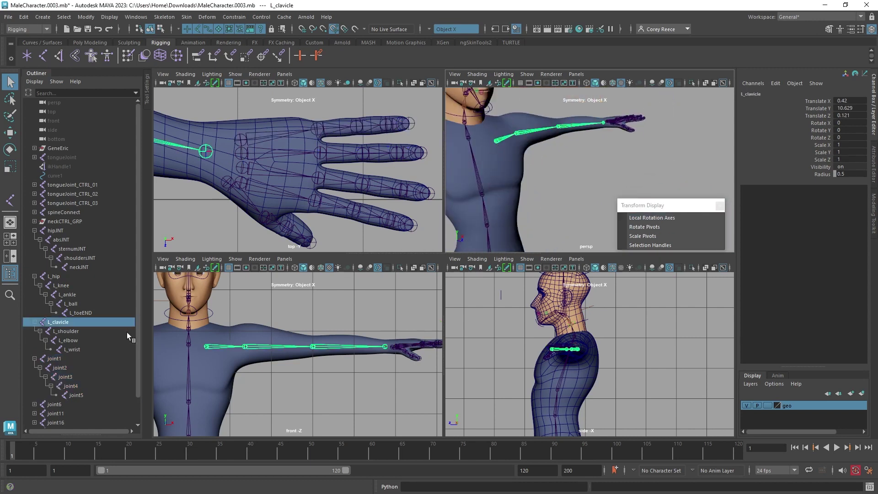
pyautogui.keyDown('shift'); pyautogui.click(86, 347); pyautogui.keyUp('shift')
pyautogui.click(658, 218)
pyautogui.keyDown('alt'); pyautogui.moveTo(565, 178); pyautogui.dragTo(487, 188); pyautogui.keyUp('alt')
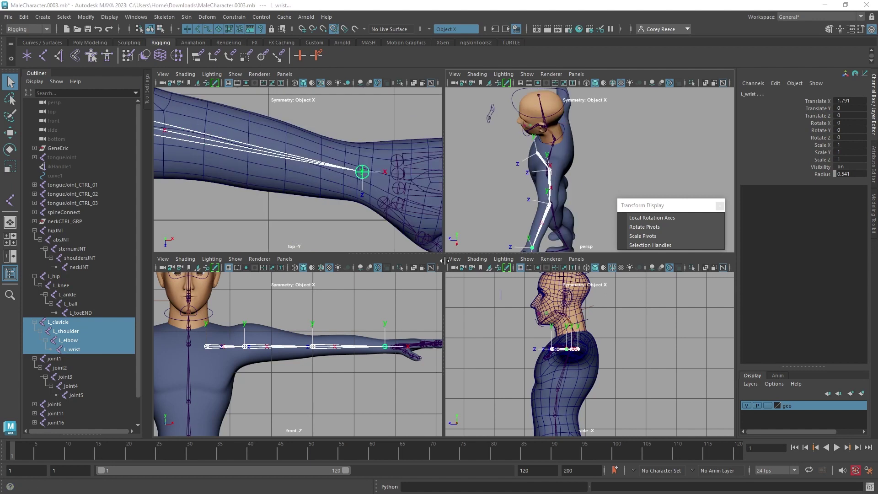
pyautogui.keyDown('alt'); pyautogui.moveTo(315, 182); pyautogui.dragTo(197, 168, button='middle'); pyautogui.keyUp('alt')
pyautogui.keyDown('alt'); pyautogui.moveTo(547, 192); pyautogui.dragTo(551, 151); pyautogui.keyUp('alt')
pyautogui.keyDown('alt'); pyautogui.moveTo(509, 185); pyautogui.dragTo(489, 152); pyautogui.keyUp('alt')
pyautogui.keyDown('alt'); pyautogui.moveTo(584, 176); pyautogui.dragTo(534, 157, button='middle'); pyautogui.keyUp('alt')
# Rotate L_wrist's local rotation axis slightly in the top view so its X axis turns toward the hand, and return to object selection.
pyautogui.keyDown('alt'); pyautogui.moveTo(390, 187); pyautogui.dragTo(322, 168, button='middle'); pyautogui.keyUp('alt')
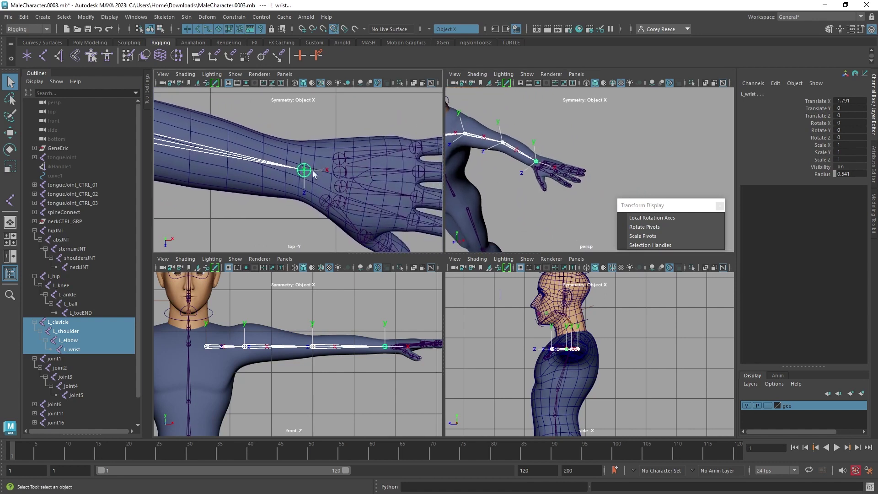
pyautogui.scroll(-5, 311, 172)
pyautogui.scroll(6, 329, 175)
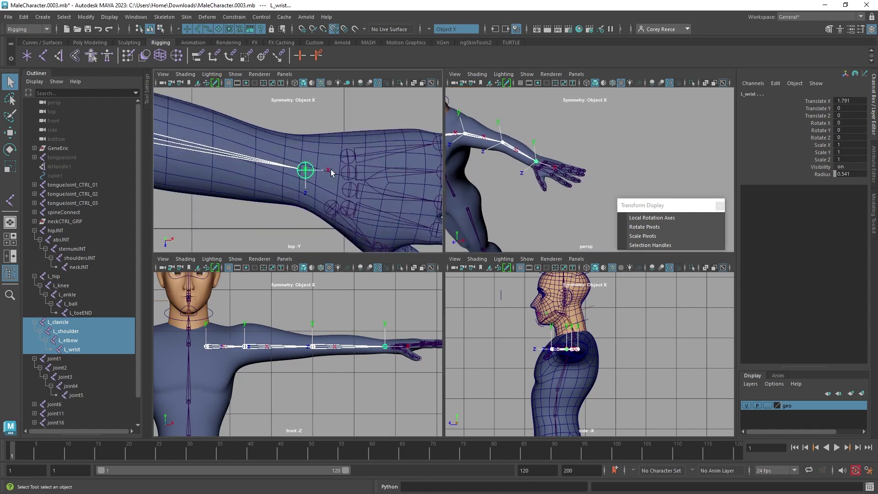
pyautogui.keyDown('alt'); pyautogui.moveTo(343, 173); pyautogui.dragTo(275, 170, button='middle'); pyautogui.keyUp('alt')
pyautogui.keyDown('alt'); pyautogui.moveTo(338, 174); pyautogui.dragTo(312, 183, button='right'); pyautogui.keyUp('alt')
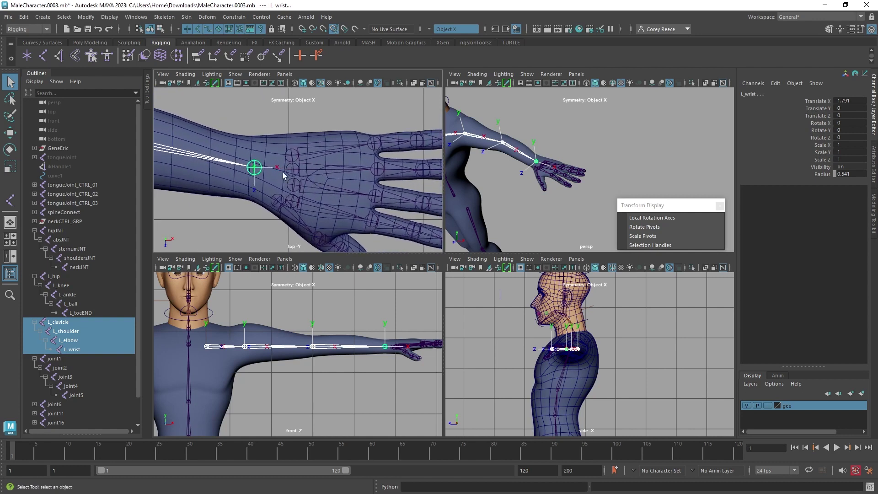
pyautogui.click(259, 171)
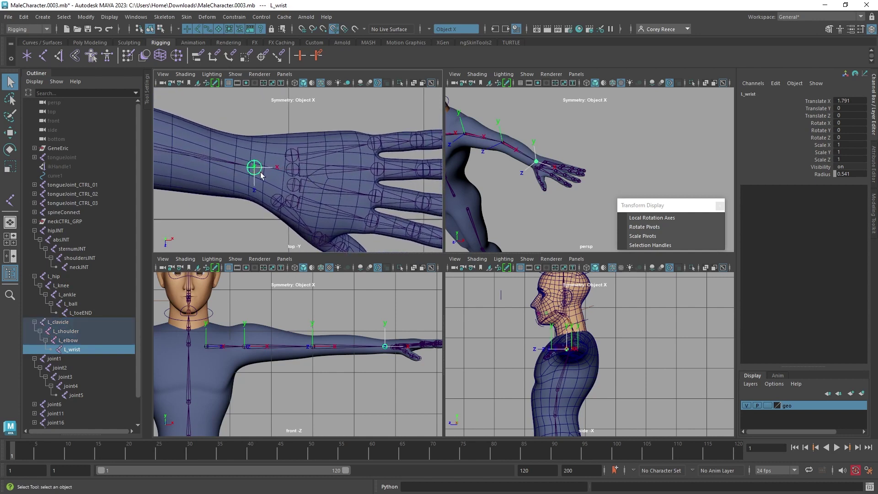
pyautogui.click(139, 29)
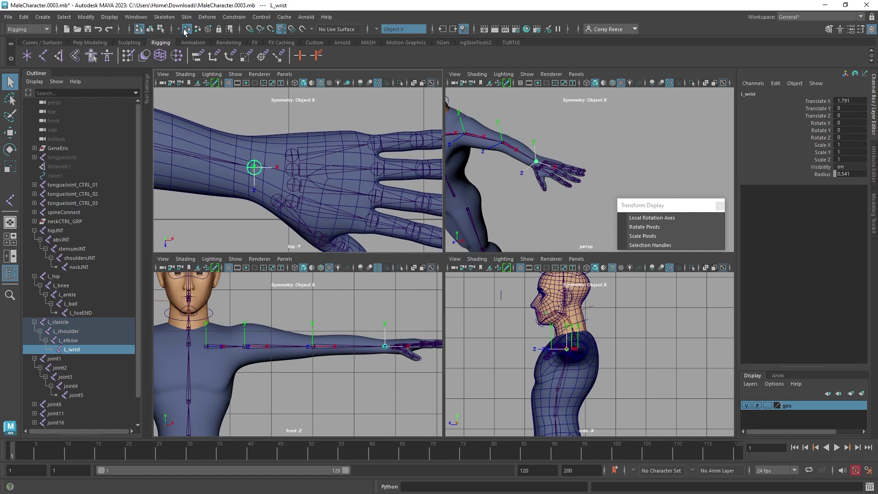
pyautogui.click(161, 29)
pyautogui.click(267, 170)
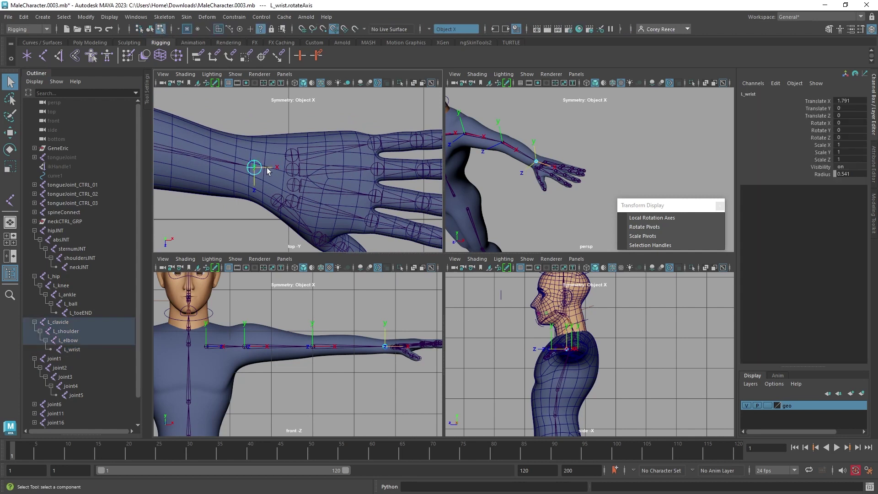
pyautogui.press('e')
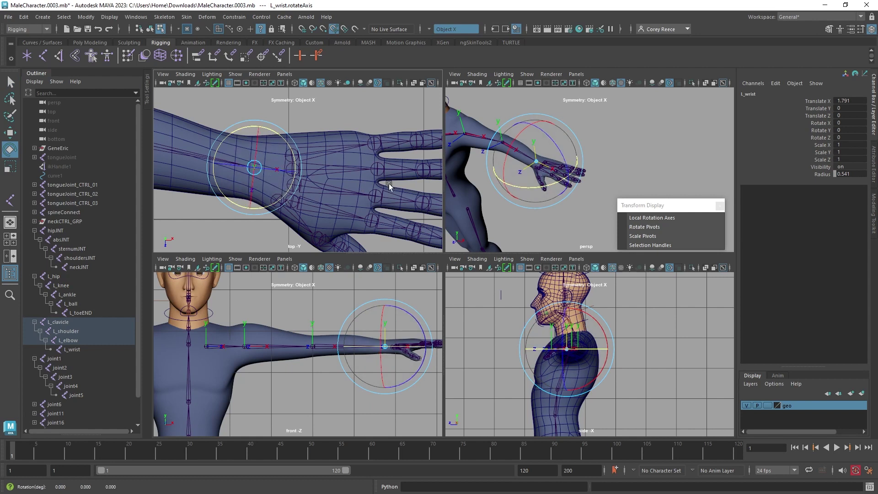
pyautogui.moveTo(271, 176); pyautogui.dragTo(285, 197)
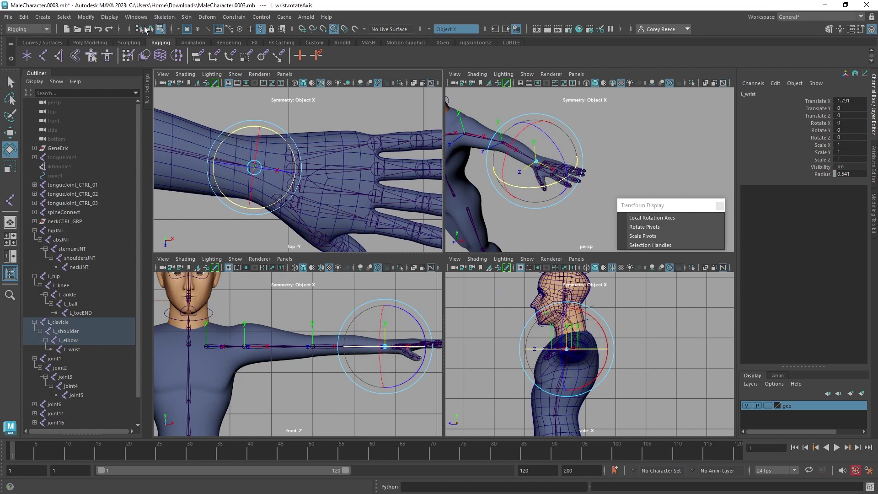
pyautogui.click(147, 29)
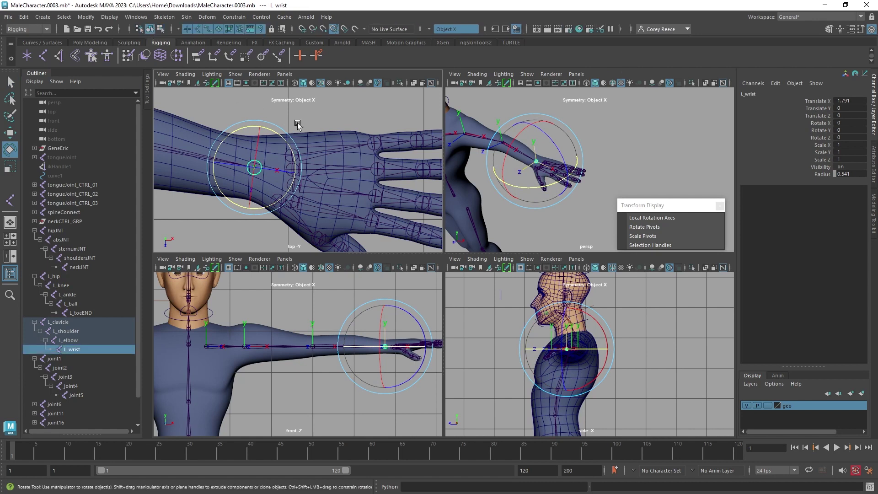
# Select the pinky joints joint1 through joint5, display their local rotation axes, inspect them around the hand, and hide them again.
pyautogui.click(340, 113)
pyautogui.click(322, 151)
pyautogui.press('q')
pyautogui.keyDown('alt'); pyautogui.moveTo(250, 147); pyautogui.dragTo(193, 140, button='middle'); pyautogui.keyUp('alt')
pyautogui.keyDown('shift'); pyautogui.click(76, 395); pyautogui.keyUp('shift')
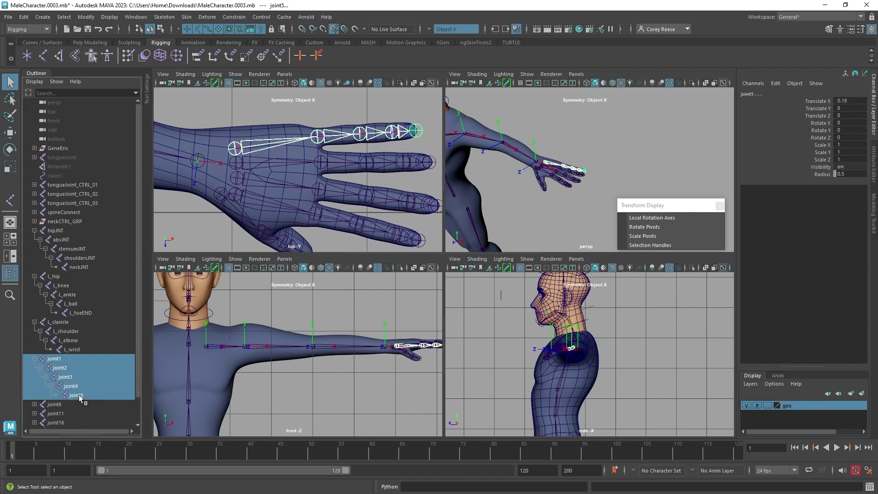
pyautogui.click(630, 218)
pyautogui.keyDown('alt'); pyautogui.moveTo(359, 113); pyautogui.dragTo(366, 115); pyautogui.keyUp('alt')
pyautogui.keyDown('alt'); pyautogui.moveTo(564, 161); pyautogui.dragTo(539, 195); pyautogui.keyUp('alt')
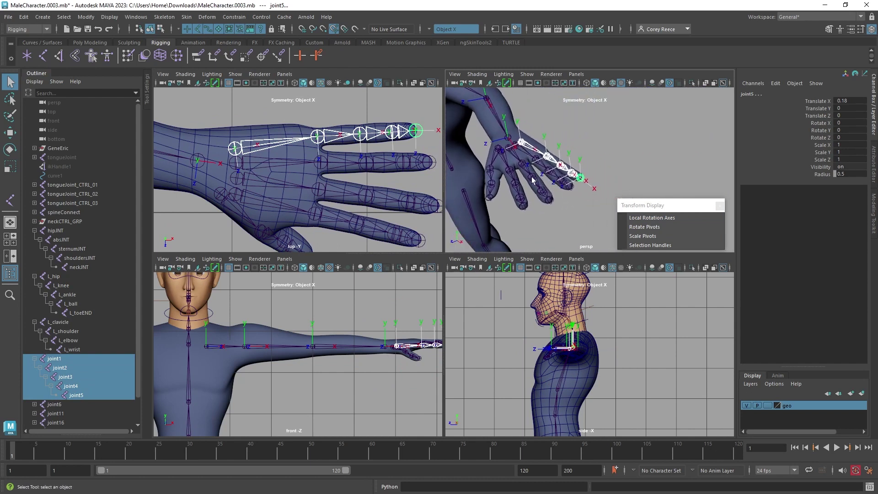
pyautogui.click(687, 218)
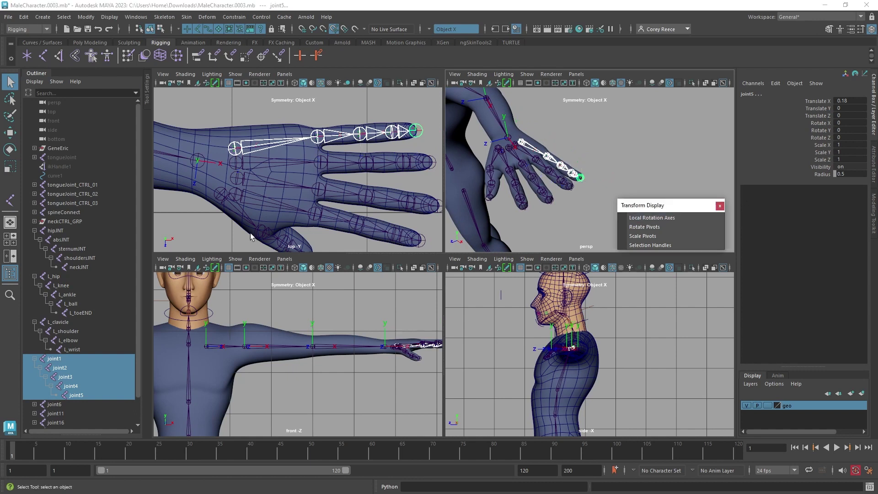
# Expand the joint6 chain, select joint6 through joint10, and display and inspect their local rotation axes.
pyautogui.click(35, 404)
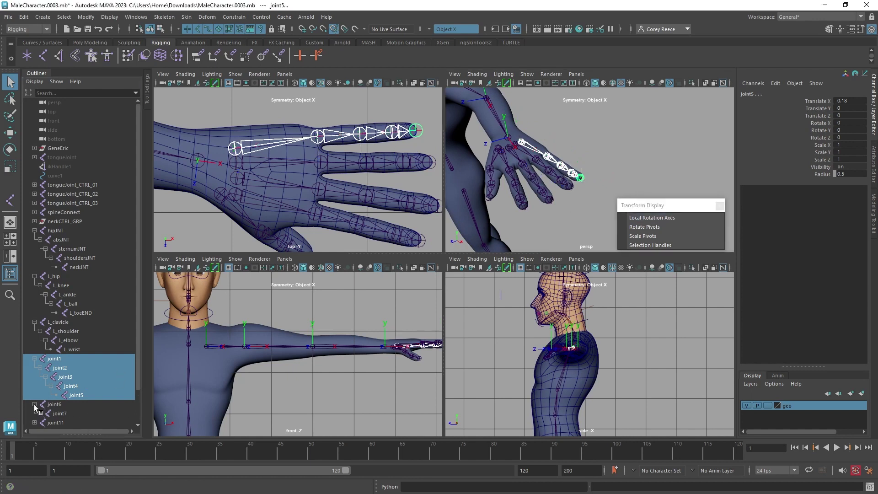
pyautogui.keyDown('shift'); pyautogui.click(35, 404); pyautogui.keyUp('shift')
pyautogui.scroll(-3, 42, 399)
pyautogui.click(56, 339)
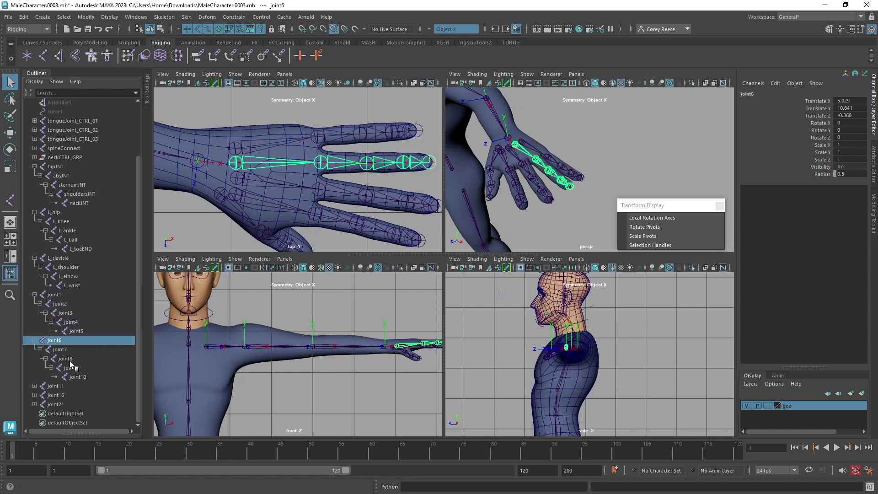
pyautogui.keyDown('shift'); pyautogui.click(77, 377); pyautogui.keyUp('shift')
pyautogui.click(667, 218)
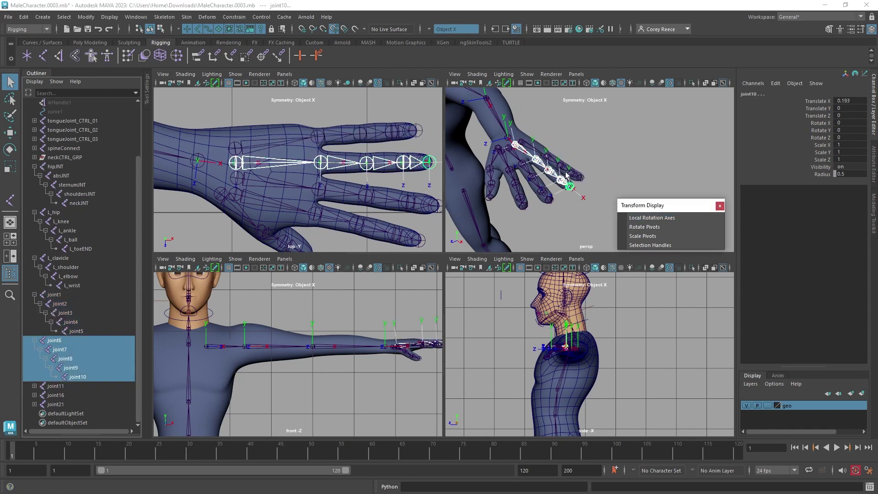
pyautogui.keyDown('alt'); pyautogui.moveTo(549, 197); pyautogui.dragTo(531, 206); pyautogui.keyUp('alt')
pyautogui.keyDown('alt'); pyautogui.moveTo(586, 234); pyautogui.dragTo(604, 231); pyautogui.keyUp('alt')
# Expand the joint11 chain, display the local rotation axes of joint11 through joint15, inspect them, and hide them again.
pyautogui.click(34, 386)
pyautogui.click(55, 386)
pyautogui.keyDown('shift'); pyautogui.click(90, 422); pyautogui.keyUp('shift')
pyautogui.click(654, 218)
pyautogui.keyDown('alt'); pyautogui.moveTo(567, 202); pyautogui.dragTo(578, 165); pyautogui.keyUp('alt')
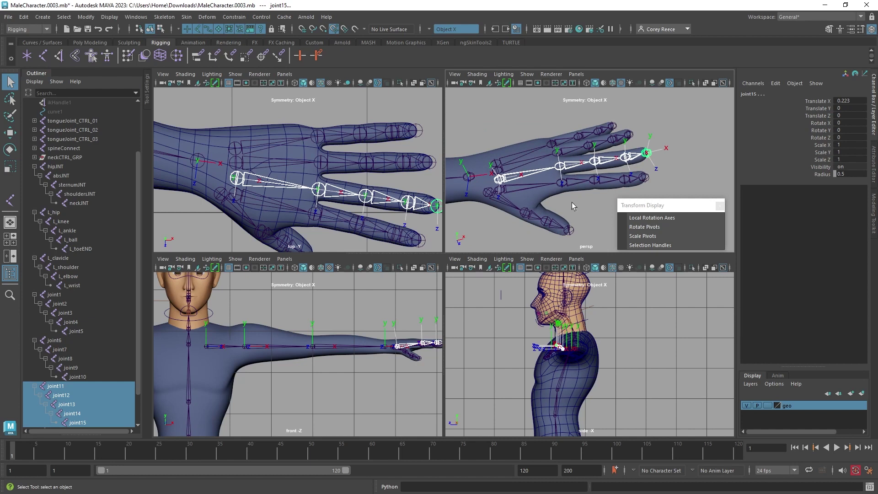
pyautogui.keyDown('alt'); pyautogui.moveTo(572, 203); pyautogui.dragTo(568, 172, button='middle'); pyautogui.keyUp('alt')
pyautogui.keyDown('alt'); pyautogui.moveTo(567, 171); pyautogui.dragTo(542, 159, button='right'); pyautogui.keyUp('alt')
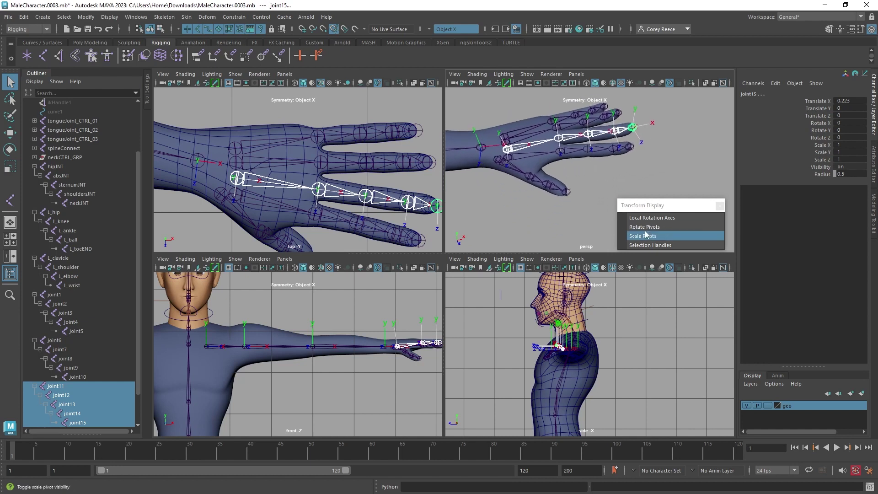
pyautogui.click(638, 217)
# Select the index finger joints joint16 through joint20, show their local rotation axes for inspection, and hide them again.
pyautogui.click(509, 157)
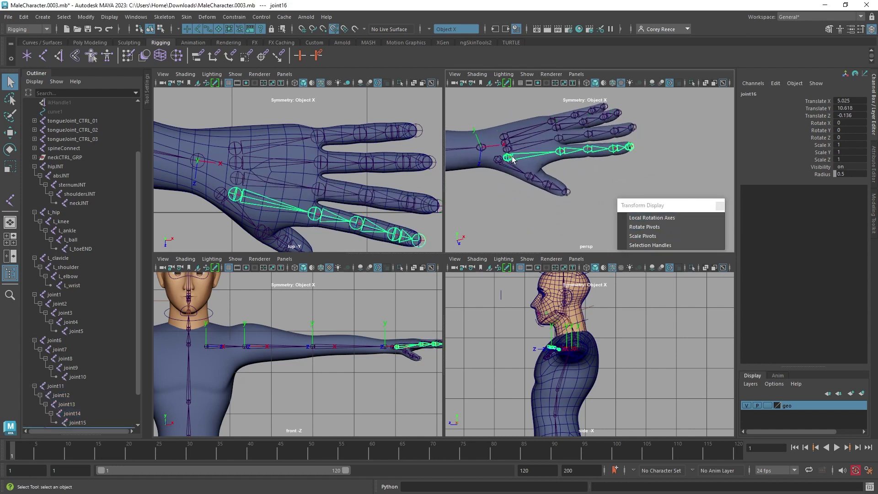
pyautogui.click(35, 395)
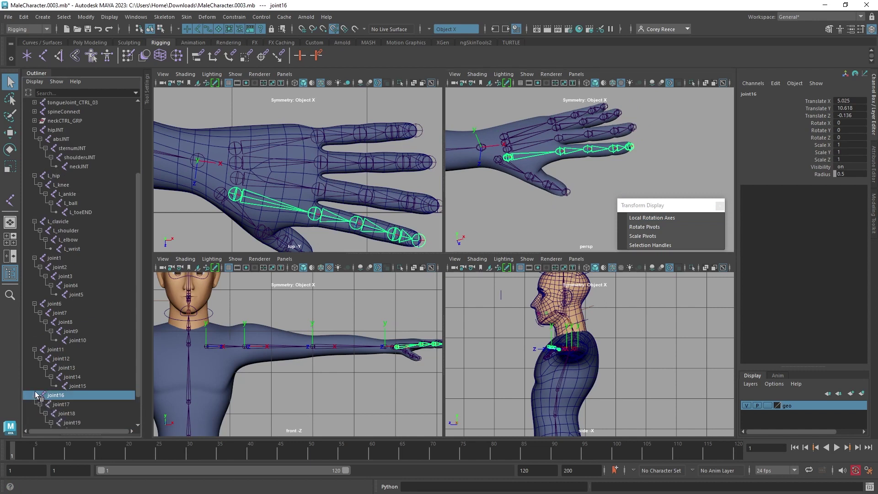
pyautogui.scroll(-2, 84, 422)
pyautogui.keyDown('shift'); pyautogui.click(78, 396); pyautogui.keyUp('shift')
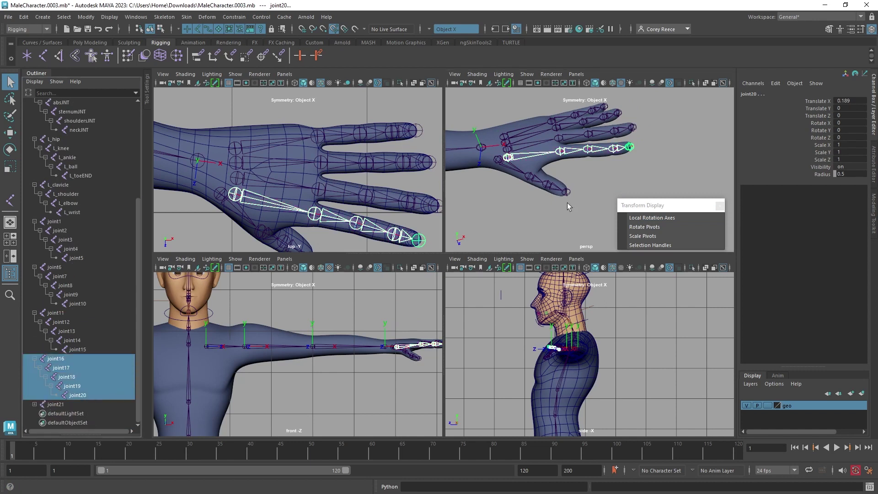
pyautogui.click(644, 218)
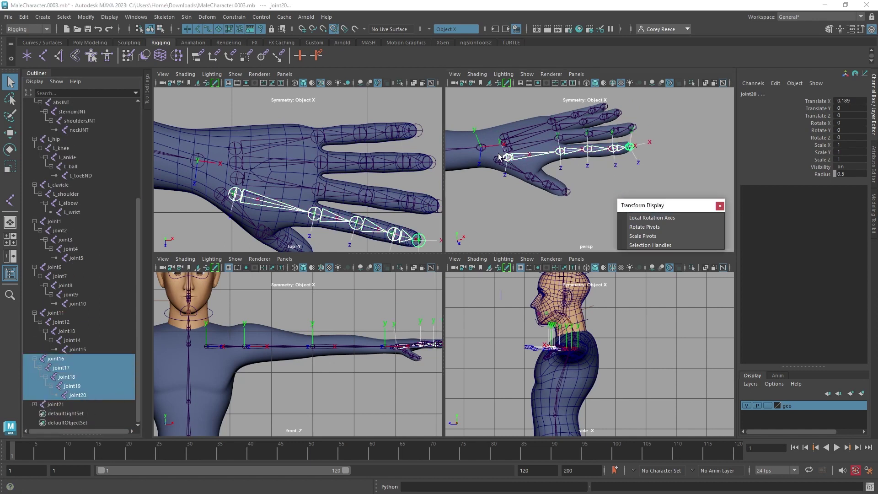
pyautogui.click(652, 218)
# Expand the thumb chain, select joint21 through joint24, display their local rotation axes, and inspect them around the thumb.
pyautogui.click(55, 405)
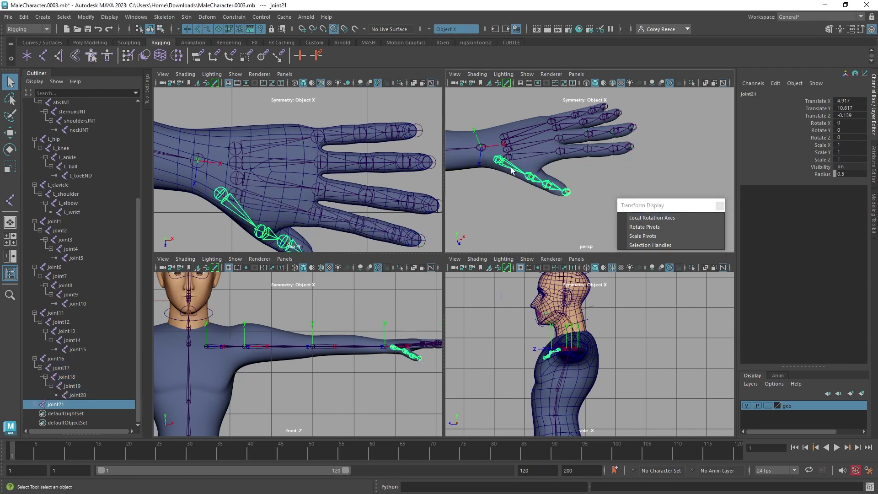
pyautogui.click(34, 404)
pyautogui.scroll(-2, 73, 403)
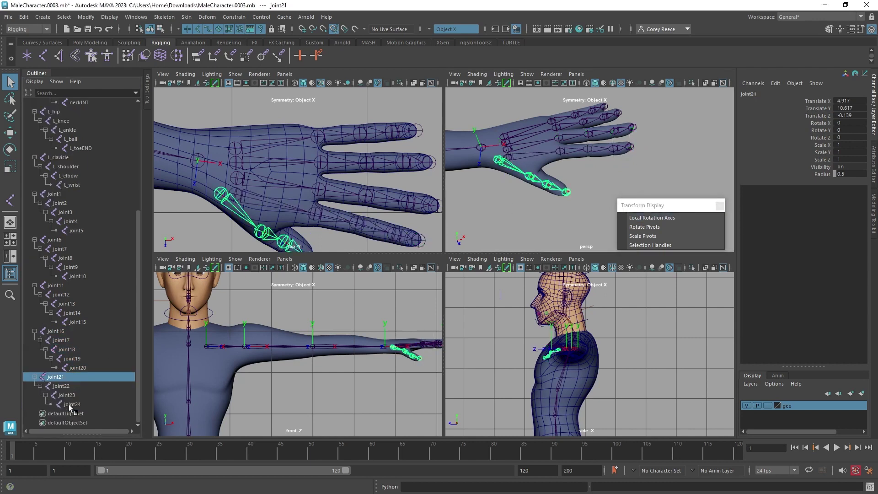
pyautogui.keyDown('shift'); pyautogui.click(73, 405); pyautogui.keyUp('shift')
pyautogui.keyDown('alt'); pyautogui.moveTo(437, 186); pyautogui.dragTo(430, 183); pyautogui.keyUp('alt')
pyautogui.keyDown('alt'); pyautogui.moveTo(527, 183); pyautogui.dragTo(493, 174); pyautogui.keyUp('alt')
pyautogui.scroll(5, 493, 174)
pyautogui.click(678, 217)
pyautogui.keyDown('alt'); pyautogui.moveTo(535, 209); pyautogui.dragTo(581, 221, button='middle'); pyautogui.keyUp('alt')
pyautogui.keyDown('alt'); pyautogui.moveTo(553, 211); pyautogui.dragTo(528, 188); pyautogui.keyUp('alt')
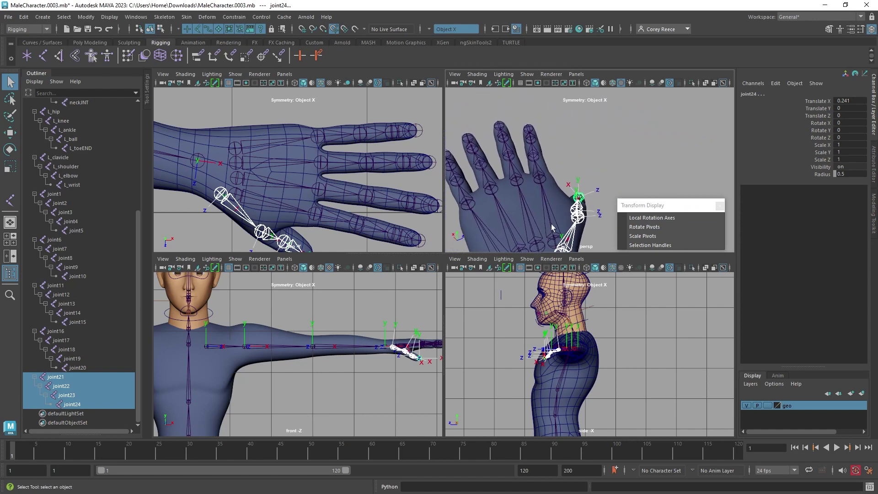
# Display the local rotation axes of joint16 through joint20 as well and view them beside the thumb's axes.
pyautogui.click(60, 333)
pyautogui.keyDown('shift'); pyautogui.click(81, 367); pyautogui.keyUp('shift')
pyautogui.click(663, 219)
pyautogui.keyDown('alt'); pyautogui.moveTo(586, 147); pyautogui.dragTo(564, 132); pyautogui.keyUp('alt')
pyautogui.keyDown('alt'); pyautogui.moveTo(564, 132); pyautogui.dragTo(567, 133, button='right'); pyautogui.keyUp('alt')
pyautogui.keyDown('alt'); pyautogui.moveTo(567, 133); pyautogui.dragTo(595, 146); pyautogui.keyUp('alt')
pyautogui.click(83, 334)
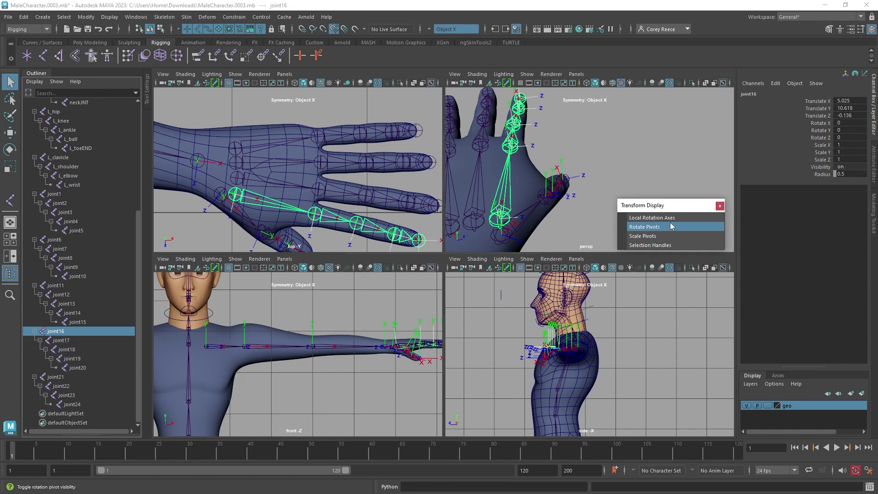
pyautogui.keyDown('alt'); pyautogui.moveTo(566, 177); pyautogui.dragTo(595, 165); pyautogui.keyUp('alt')
pyautogui.click(653, 218)
pyautogui.moveTo(595, 164)
pyautogui.keyDown('alt'); pyautogui.mouseDown(button='middle')
pyautogui.moveTo(594, 152)
pyautogui.moveTo(592, 160)
pyautogui.mouseUp(button='middle'); pyautogui.keyUp('alt')
pyautogui.press('z')
pyautogui.press('z')
# Clear the selection and compare the index finger's local rotation axes with the direction of the thumb's axes.
pyautogui.click(591, 160)
pyautogui.keyDown('alt'); pyautogui.moveTo(591, 163); pyautogui.dragTo(553, 174); pyautogui.keyUp('alt')
pyautogui.keyDown('alt'); pyautogui.moveTo(515, 183); pyautogui.dragTo(532, 214, button='middle'); pyautogui.keyUp('alt')
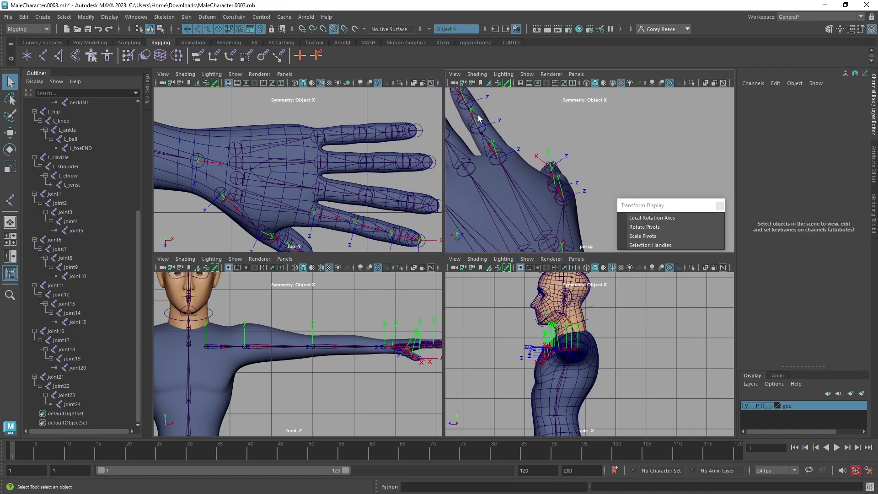
pyautogui.keyDown('alt'); pyautogui.moveTo(483, 133); pyautogui.dragTo(516, 178); pyautogui.keyUp('alt')
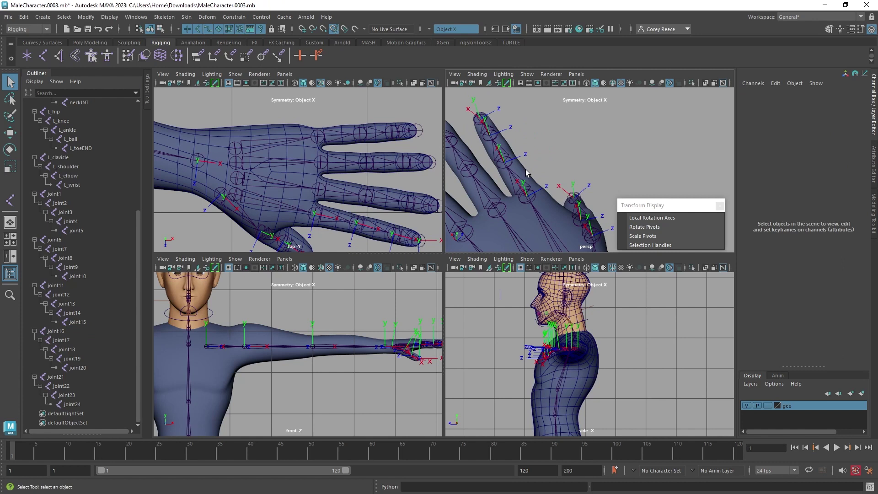
pyautogui.keyDown('alt'); pyautogui.moveTo(703, 119); pyautogui.dragTo(529, 187); pyautogui.keyUp('alt')
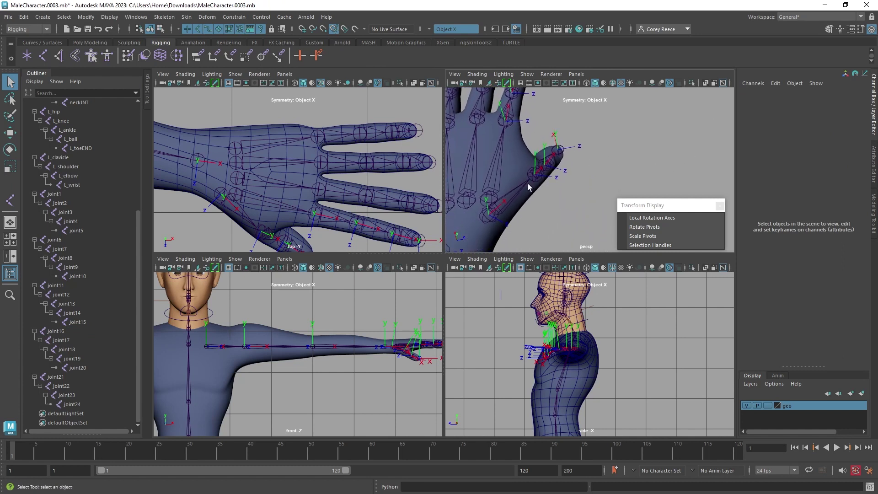
# Show the mesh wireframe over the shading in the perspective view and examine the thumb's joint axes from its tip to its base.
pyautogui.keyDown('alt'); pyautogui.moveTo(549, 157); pyautogui.dragTo(512, 170); pyautogui.keyUp('alt')
pyautogui.moveTo(512, 170)
pyautogui.keyDown('alt'); pyautogui.mouseDown(button='right')
pyautogui.moveTo(548, 187)
pyautogui.moveTo(572, 183)
pyautogui.mouseUp(button='right'); pyautogui.keyUp('alt')
pyautogui.click(612, 83)
pyautogui.keyDown('alt'); pyautogui.moveTo(547, 153); pyautogui.dragTo(576, 159, button='middle'); pyautogui.keyUp('alt')
pyautogui.keyDown('alt'); pyautogui.moveTo(577, 159); pyautogui.dragTo(587, 149); pyautogui.keyUp('alt')
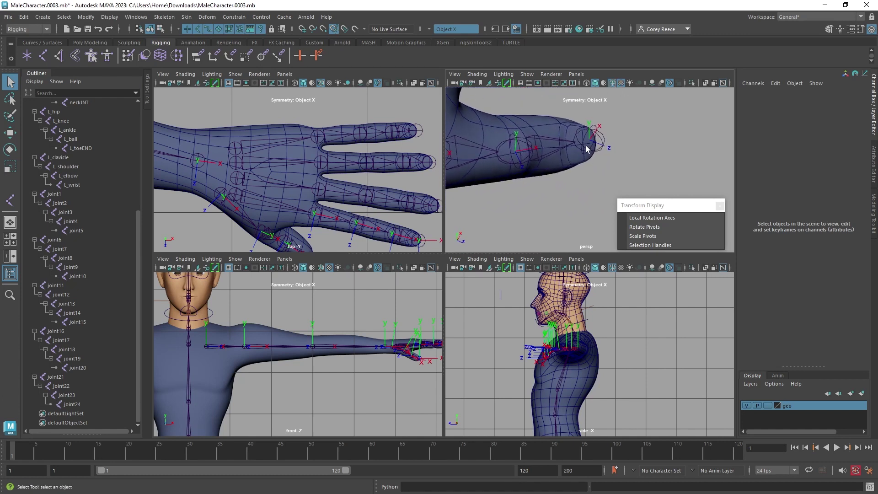
pyautogui.keyDown('alt'); pyautogui.moveTo(508, 143); pyautogui.dragTo(554, 211); pyautogui.keyUp('alt')
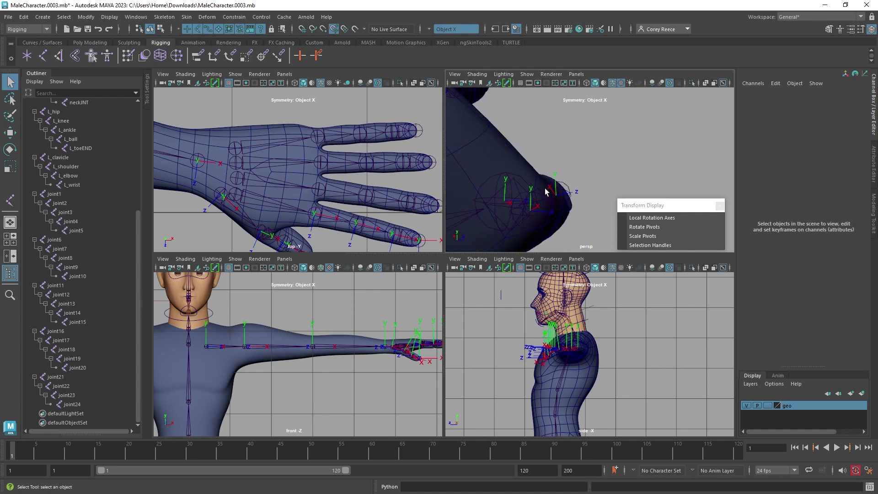
pyautogui.keyDown('alt'); pyautogui.moveTo(602, 148); pyautogui.dragTo(499, 182); pyautogui.keyUp('alt')
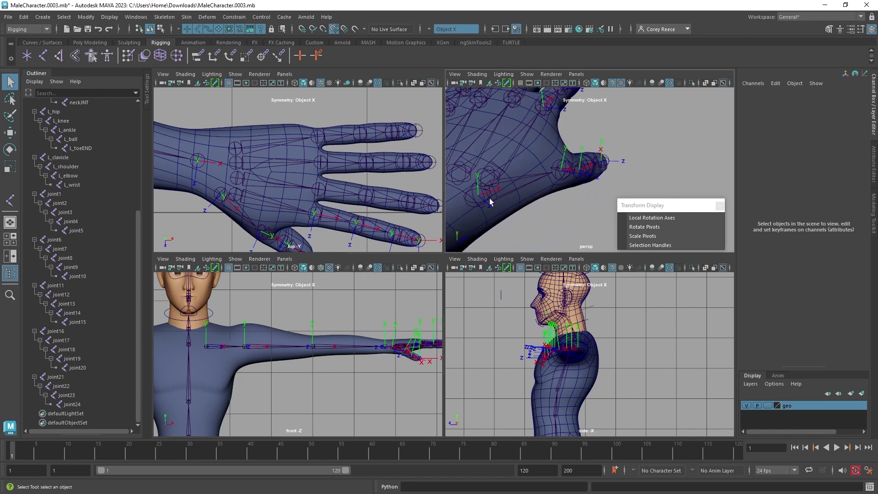
# Switch to component selection and rotate the local rotation axis of joint21 at the thumb's base.
pyautogui.click(490, 196)
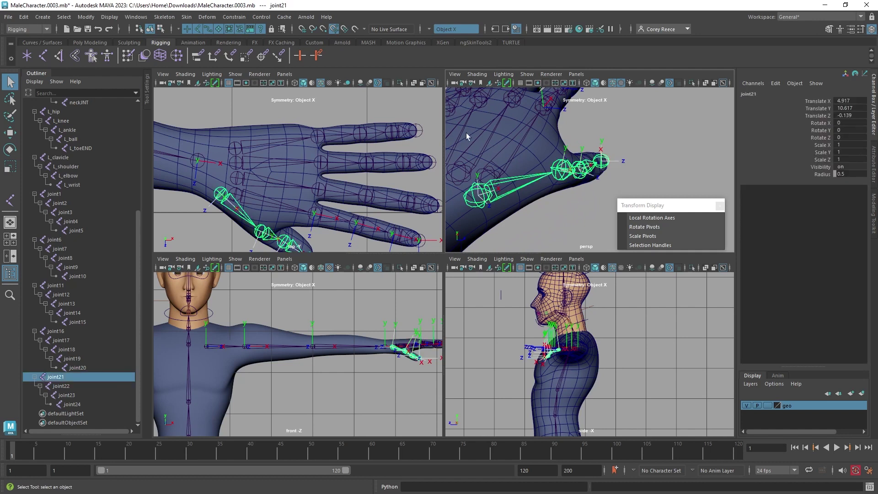
pyautogui.click(160, 29)
pyautogui.click(486, 199)
pyautogui.keyDown('alt'); pyautogui.moveTo(486, 199); pyautogui.dragTo(591, 186); pyautogui.keyUp('alt')
pyautogui.press('e')
pyautogui.keyDown('alt'); pyautogui.moveTo(595, 185); pyautogui.dragTo(574, 191, button='middle'); pyautogui.keyUp('alt')
pyautogui.keyDown('alt'); pyautogui.moveTo(575, 194); pyautogui.dragTo(544, 204); pyautogui.keyUp('alt')
pyautogui.keyDown('alt'); pyautogui.moveTo(545, 204); pyautogui.dragTo(541, 182, button='middle'); pyautogui.keyUp('alt')
# Rotate the local rotation axes of joint22 and joint23 to line up with the bend of the thumb.
pyautogui.click(512, 178)
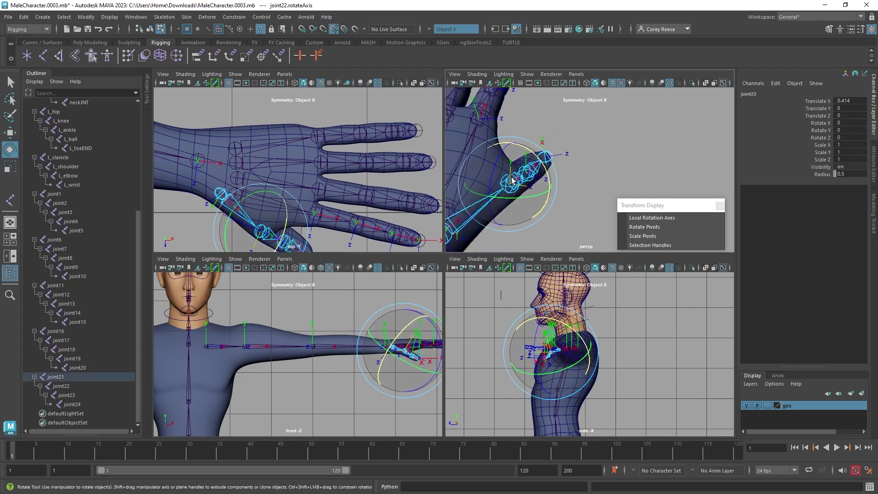
pyautogui.scroll(-5, 529, 166)
pyautogui.scroll(4, 571, 147)
pyautogui.moveTo(563, 167)
pyautogui.keyDown('alt'); pyautogui.mouseDown()
pyautogui.moveTo(570, 147)
pyautogui.moveTo(555, 159)
pyautogui.mouseUp(); pyautogui.keyUp('alt')
pyautogui.keyDown('alt'); pyautogui.moveTo(539, 179); pyautogui.dragTo(547, 146, button='middle'); pyautogui.keyUp('alt')
pyautogui.moveTo(552, 149); pyautogui.dragTo(575, 169)
pyautogui.click(578, 137)
pyautogui.keyDown('alt'); pyautogui.moveTo(614, 169); pyautogui.dragTo(597, 184, button='middle'); pyautogui.keyUp('alt')
# Rotate the local rotation axis of joint24 at the thumb's tip so X points along the thumb and Z sideways.
pyautogui.press('q')
pyautogui.click(600, 161)
pyautogui.keyDown('alt'); pyautogui.moveTo(615, 164); pyautogui.dragTo(590, 150); pyautogui.keyUp('alt')
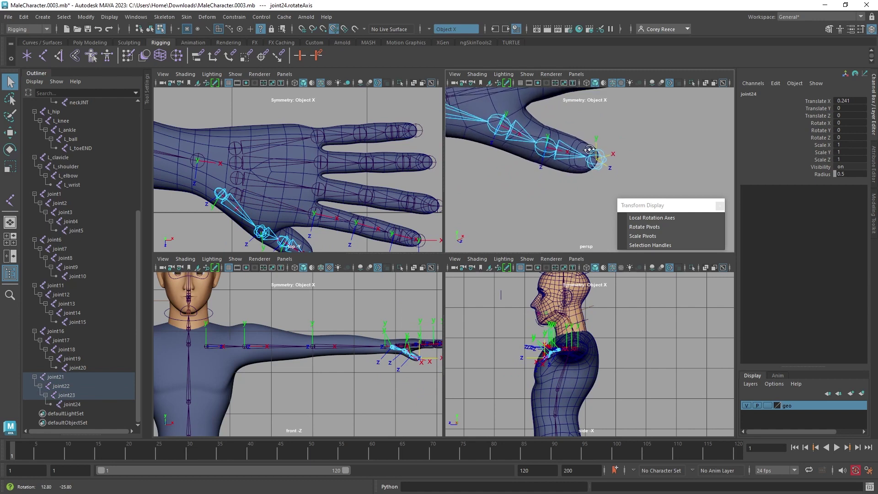
pyautogui.press('e')
pyautogui.moveTo(581, 174); pyautogui.dragTo(578, 187)
pyautogui.moveTo(637, 162); pyautogui.dragTo(631, 182)
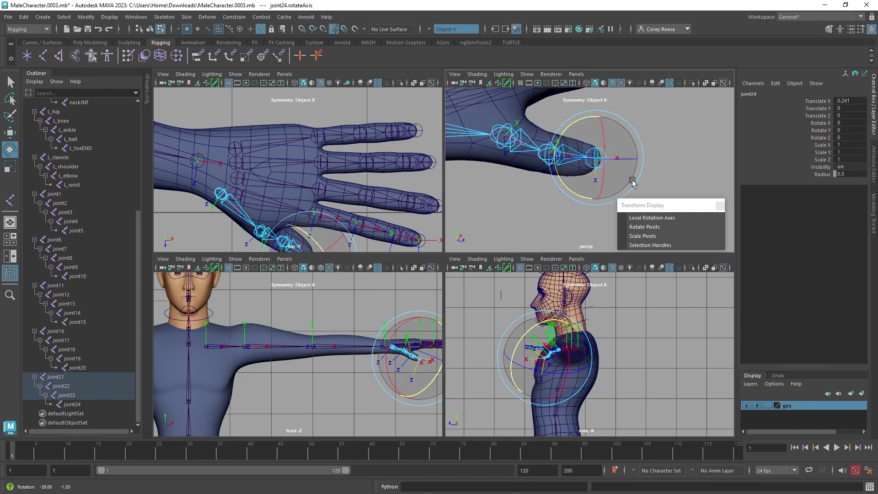
# Check the thumb's axes and hide the local rotation axes of joint21 to joint24 and joint16 to joint20.
pyautogui.moveTo(548, 172)
pyautogui.keyDown('alt'); pyautogui.mouseDown()
pyautogui.moveTo(536, 161)
pyautogui.moveTo(476, 189)
pyautogui.moveTo(549, 183)
pyautogui.mouseUp(); pyautogui.keyUp('alt')
pyautogui.press('q')
pyautogui.press('e')
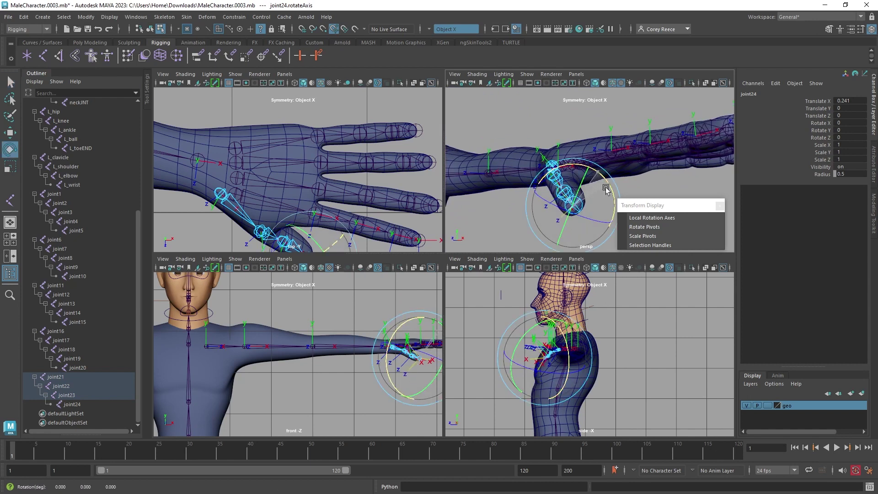
pyautogui.press('q')
pyautogui.keyDown('alt'); pyautogui.moveTo(606, 188); pyautogui.dragTo(569, 137); pyautogui.keyUp('alt')
pyautogui.moveTo(77, 376); pyautogui.dragTo(73, 404)
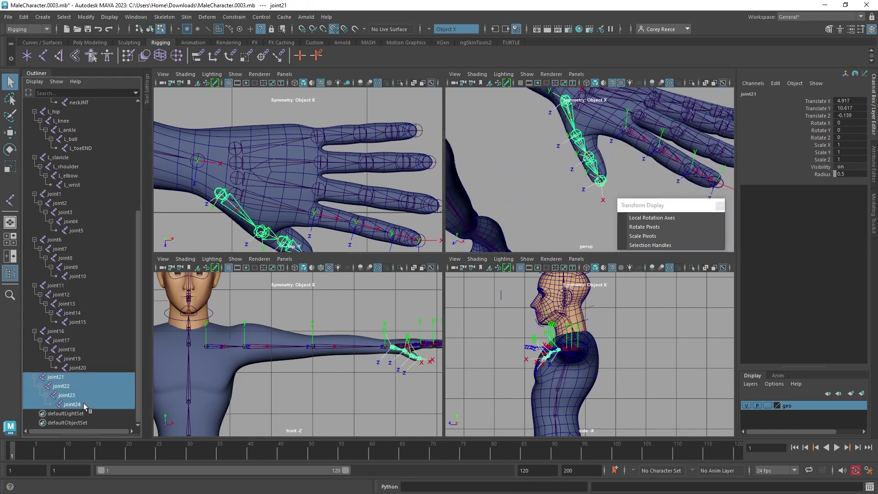
pyautogui.moveTo(56, 339); pyautogui.dragTo(73, 359)
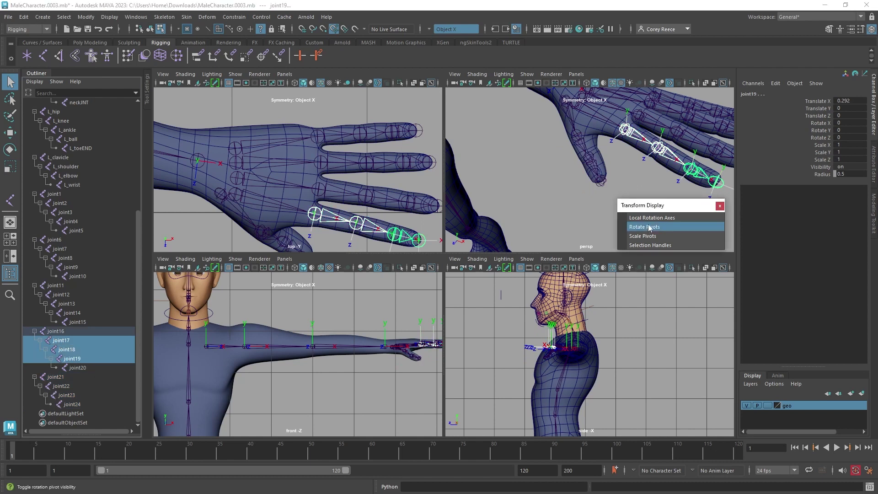
pyautogui.keyDown('alt'); pyautogui.moveTo(613, 167); pyautogui.dragTo(475, 206); pyautogui.keyUp('alt')
pyautogui.click(91, 367)
pyautogui.click(632, 218)
# Return to object selection and hide the local rotation axes of the arm joints from L_clavicle to L_wrist.
pyautogui.keyDown('alt'); pyautogui.moveTo(464, 203); pyautogui.dragTo(521, 196, button='middle'); pyautogui.keyUp('alt')
pyautogui.scroll(-2, 514, 188)
pyautogui.click(517, 123)
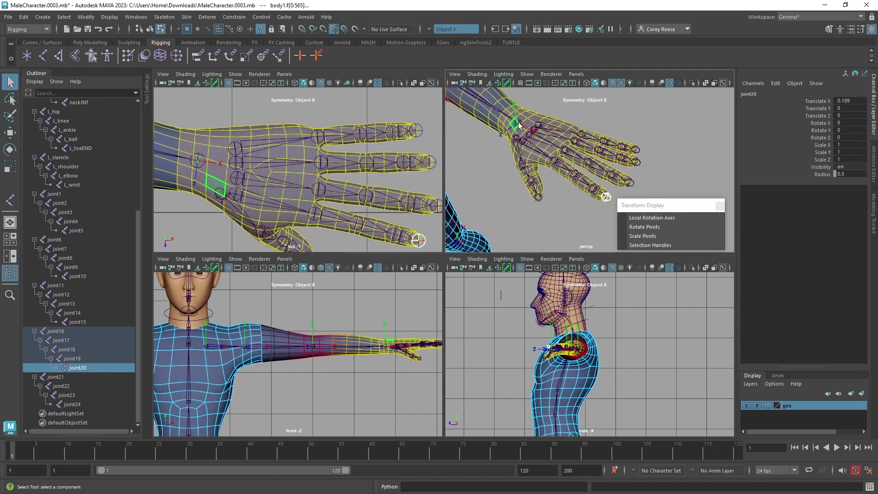
pyautogui.click(518, 122)
pyautogui.keyDown('alt'); pyautogui.moveTo(518, 122); pyautogui.dragTo(569, 121); pyautogui.keyUp('alt')
pyautogui.moveTo(548, 131); pyautogui.dragTo(621, 114, button='right')
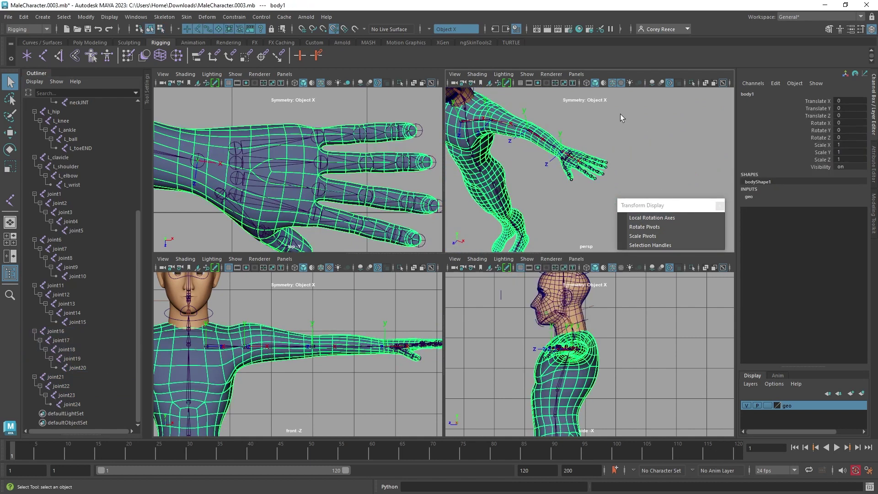
pyautogui.click(80, 158)
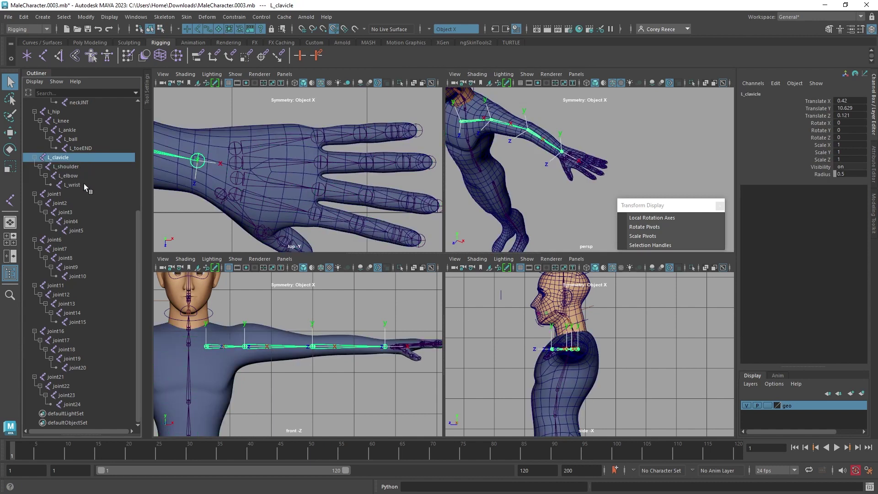
pyautogui.keyDown('shift'); pyautogui.click(84, 184); pyautogui.keyUp('shift')
pyautogui.click(644, 124)
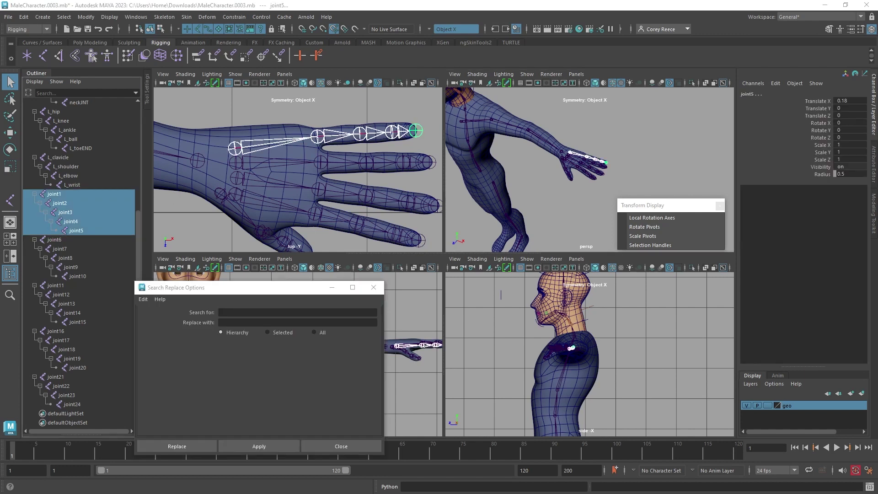
# Open Search and Replace Names for joint1 to joint5 and limit the renaming to the selected objects.
pyautogui.moveTo(188, 293); pyautogui.dragTo(241, 216)
pyautogui.click(426, 210)
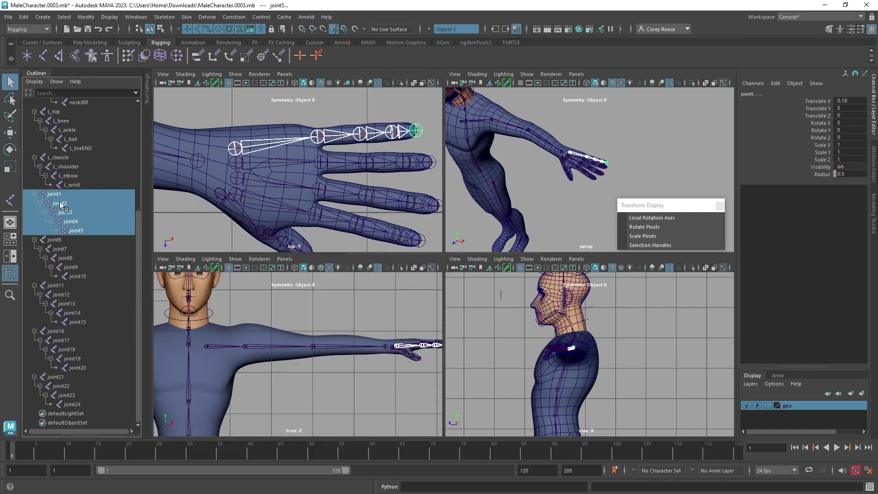
pyautogui.moveTo(61, 191); pyautogui.dragTo(81, 231)
pyautogui.click(86, 17)
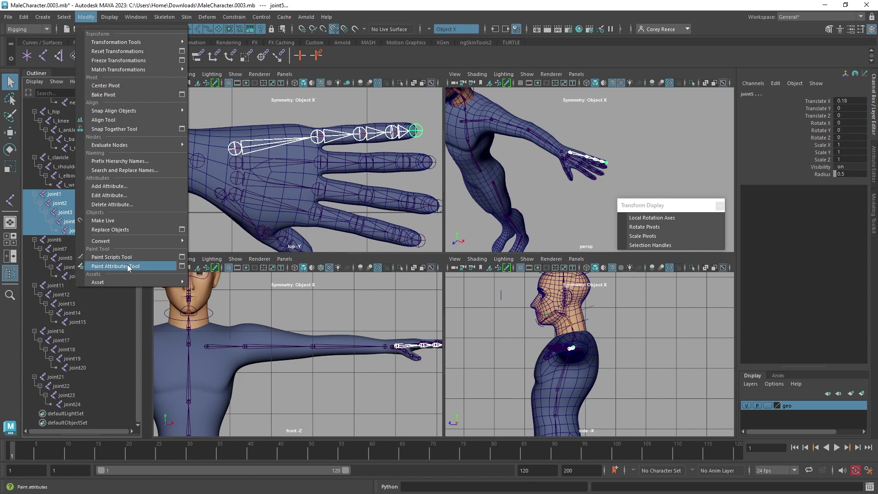
pyautogui.click(116, 170)
pyautogui.moveTo(279, 212); pyautogui.dragTo(234, 203)
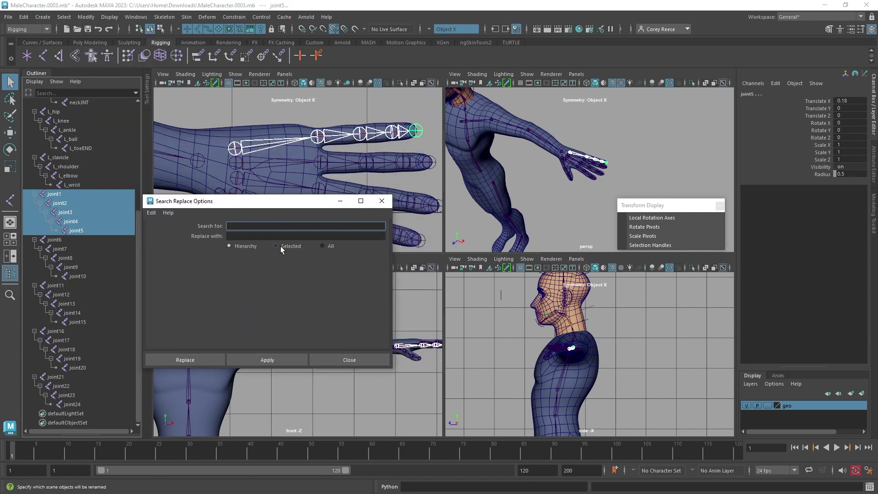
pyautogui.click(250, 247)
# Rename joint1 to joint5 by replacing "joint" with "L_pinky" in the selected names.
pyautogui.click(67, 194)
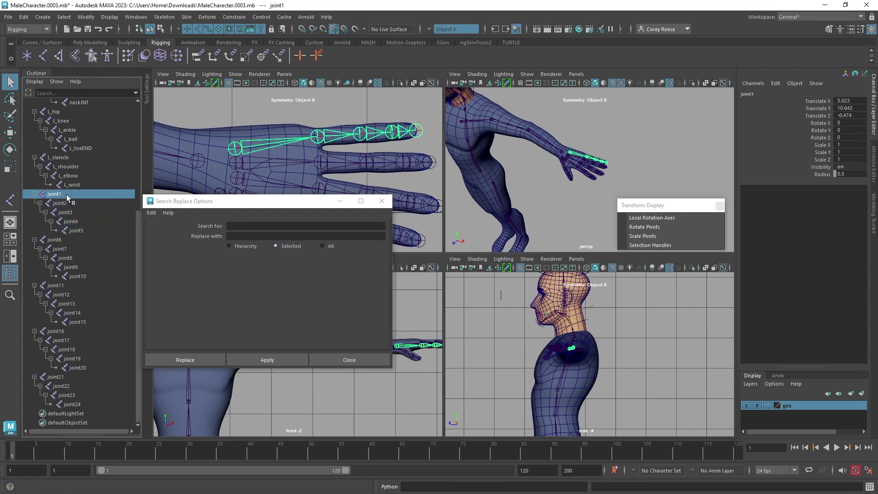
pyautogui.moveTo(87, 227); pyautogui.dragTo(66, 194)
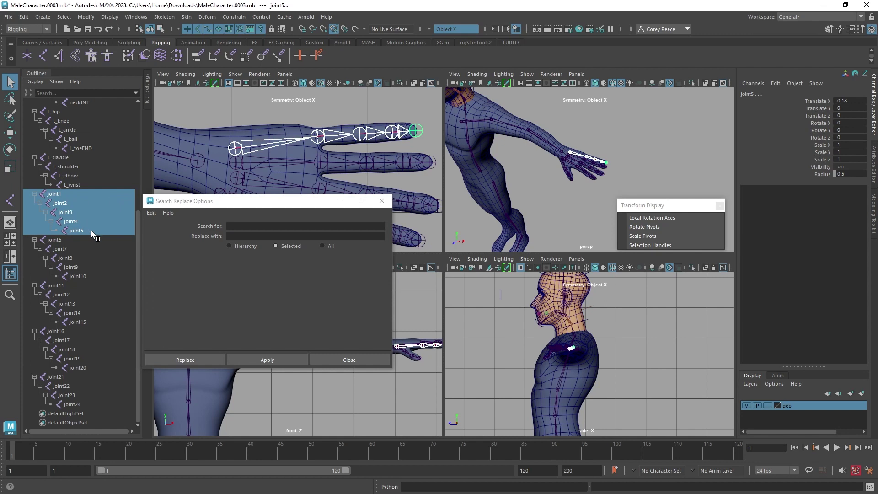
pyautogui.click(270, 225)
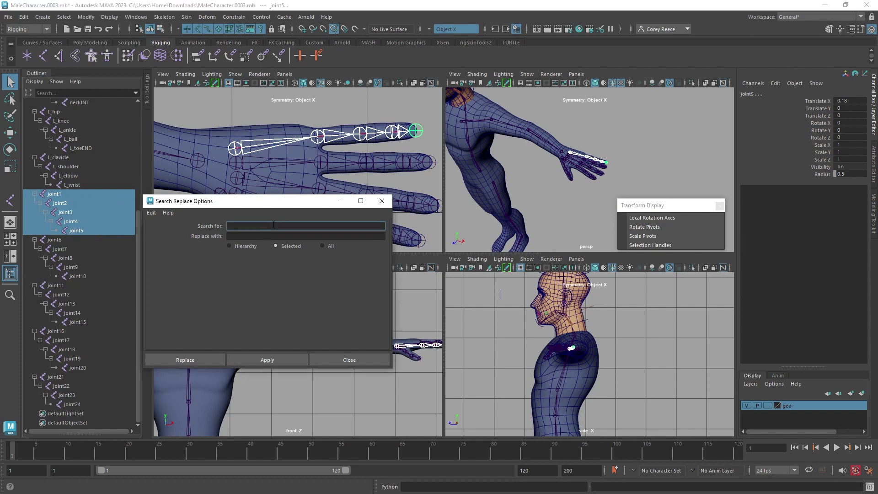
pyautogui.press('Tab')
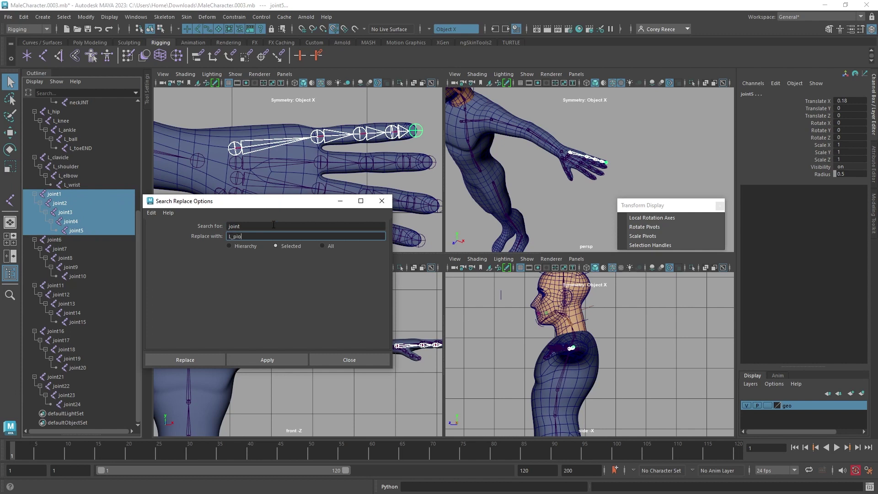
pyautogui.click(275, 361)
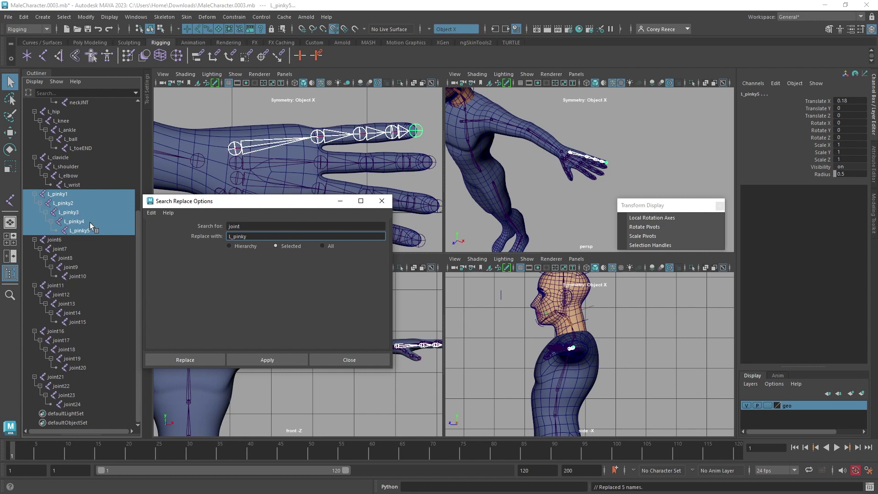
# Rename joint6 to joint10 by replacing "joint" with "L_ring" in the selected names.
pyautogui.click(63, 241)
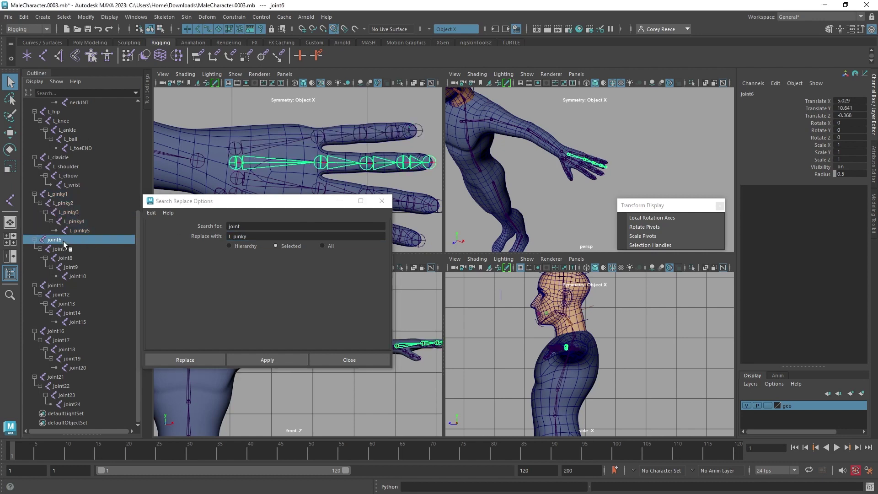
pyautogui.keyDown('shift'); pyautogui.click(94, 277); pyautogui.keyUp('shift')
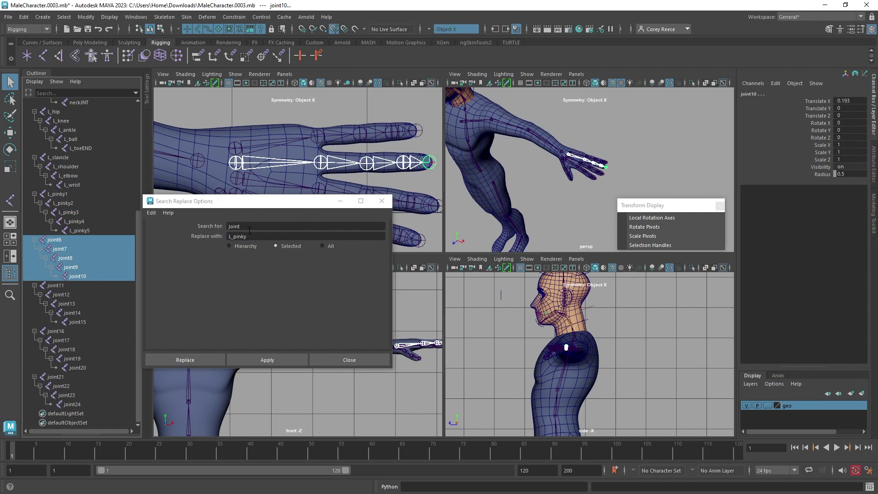
pyautogui.moveTo(247, 236); pyautogui.dragTo(234, 236)
pyautogui.write('mid')
pyautogui.press('BackSpace')
pyautogui.press('BackSpace')
pyautogui.press('BackSpace')
pyautogui.write('ring')
pyautogui.click(278, 354)
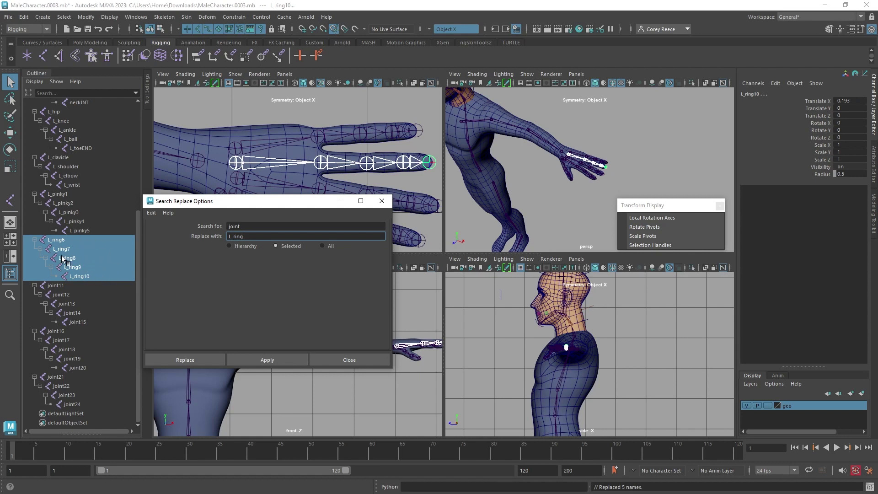
# Rename joint11 to joint15 by replacing "joint" with "L_middle" in the selected names.
pyautogui.click(70, 286)
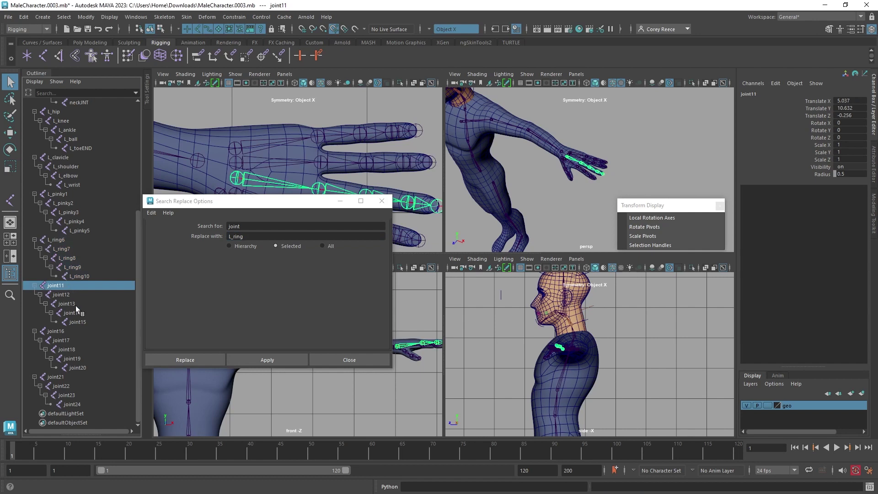
pyautogui.keyDown('shift'); pyautogui.click(83, 319); pyautogui.keyUp('shift')
pyautogui.moveTo(242, 236); pyautogui.dragTo(235, 236)
pyautogui.write('middle')
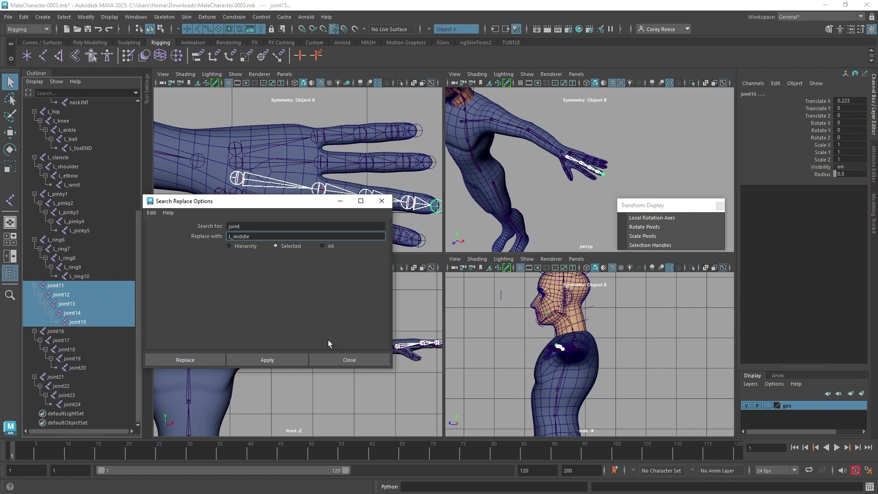
pyautogui.click(291, 356)
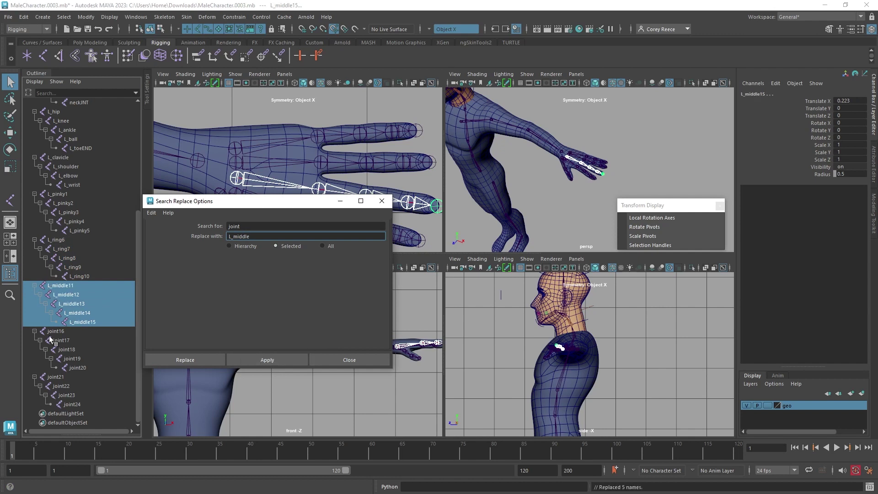
# Rename joint16 to joint20 by replacing "joint" with "L_index" in the selected names.
pyautogui.click(67, 330)
pyautogui.keyDown('shift'); pyautogui.click(83, 366); pyautogui.keyUp('shift')
pyautogui.moveTo(275, 238); pyautogui.dragTo(234, 236)
pyautogui.write('index')
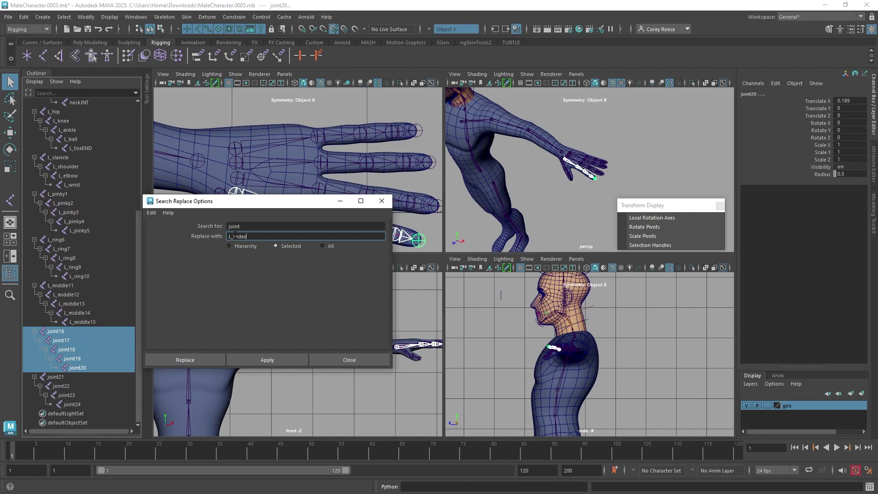
pyautogui.click(288, 360)
# Rename joint21 to joint24 by replacing "joint" with "L_thumb" and move the rename dialog clear of the hand.
pyautogui.click(55, 377)
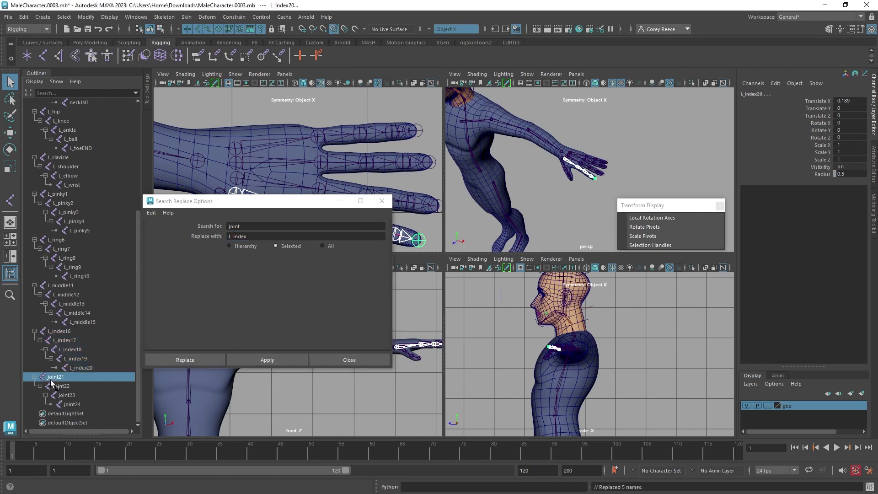
pyautogui.keyDown('shift'); pyautogui.click(72, 404); pyautogui.keyUp('shift')
pyautogui.moveTo(248, 237); pyautogui.dragTo(235, 236)
pyautogui.write('thumb')
pyautogui.click(268, 360)
pyautogui.moveTo(288, 201); pyautogui.dragTo(642, 152)
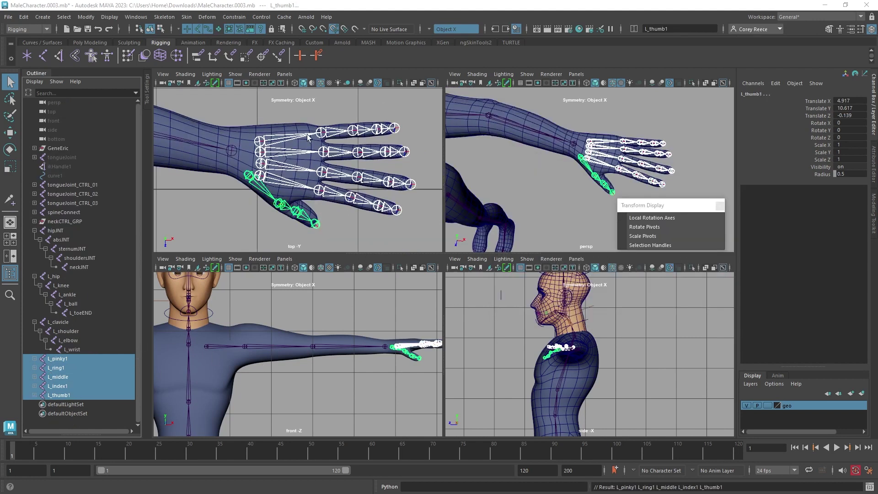
# Parent the root joints of the pinky, ring, middle, index and thumb chains to the L_wrist joint.
pyautogui.keyDown('alt'); pyautogui.moveTo(246, 133); pyautogui.dragTo(320, 161, button='middle'); pyautogui.keyUp('alt')
pyautogui.scroll(3, 320, 161)
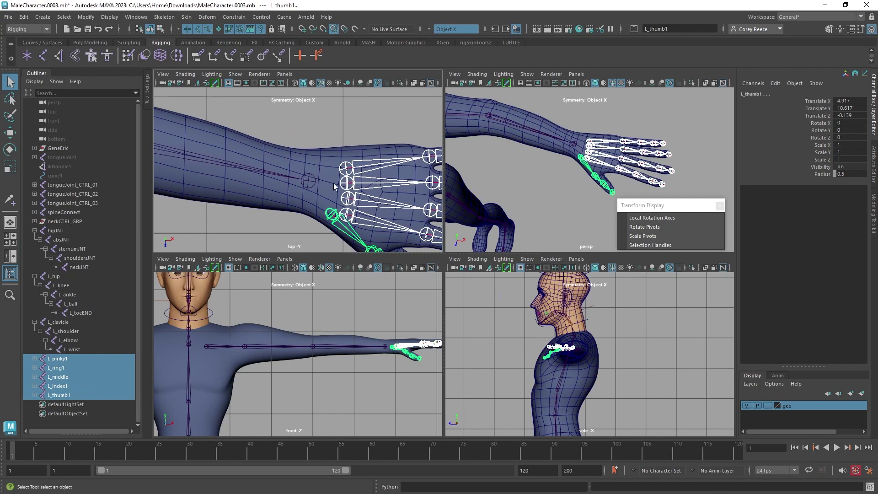
pyautogui.click(346, 170)
pyautogui.keyDown('shift'); pyautogui.click(346, 183); pyautogui.keyUp('shift')
pyautogui.keyDown('shift'); pyautogui.click(347, 198); pyautogui.keyUp('shift')
pyautogui.keyDown('shift'); pyautogui.click(347, 214); pyautogui.keyUp('shift')
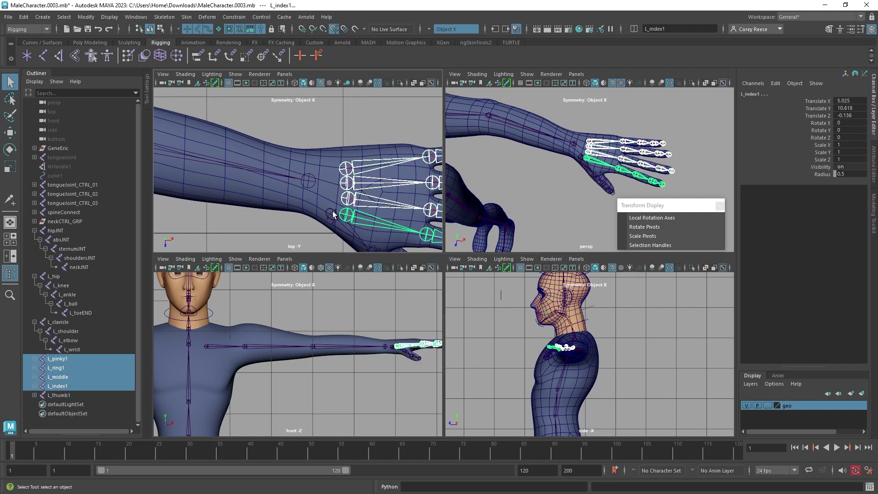
pyautogui.keyDown('shift'); pyautogui.click(331, 214); pyautogui.keyUp('shift')
pyautogui.keyDown('shift'); pyautogui.click(304, 181); pyautogui.keyUp('shift')
pyautogui.press('p')
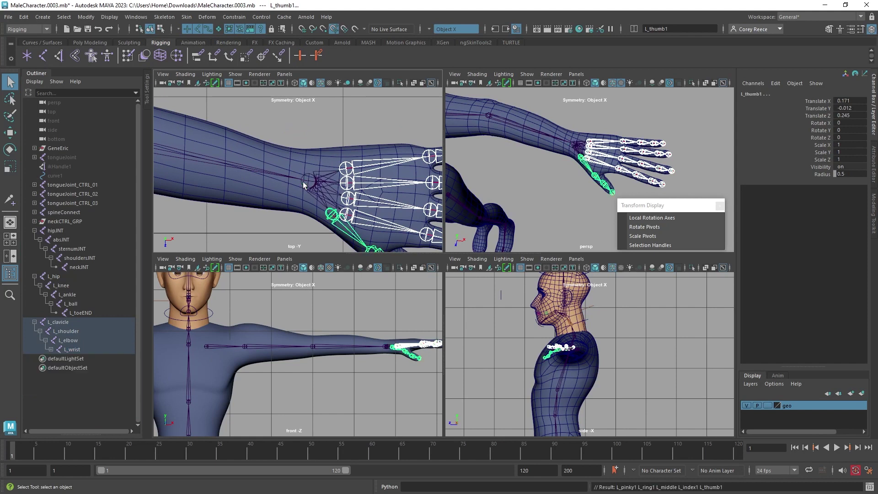
# Use the Insert Joint Tool to add one joint midway along the upper arm and one midway along the forearm.
pyautogui.keyDown('alt'); pyautogui.moveTo(245, 139); pyautogui.dragTo(307, 144, button='middle'); pyautogui.keyUp('alt')
pyautogui.keyDown('alt'); pyautogui.moveTo(308, 143); pyautogui.dragTo(280, 142, button='right'); pyautogui.keyUp('alt')
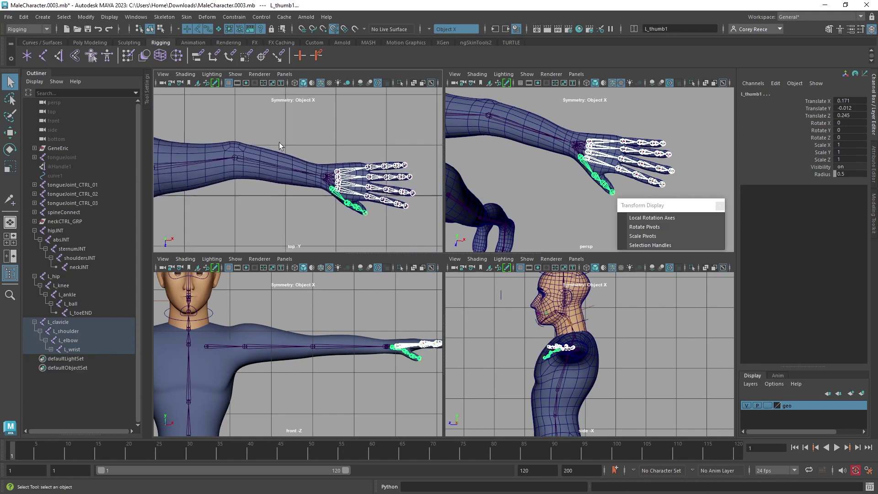
pyautogui.keyDown('alt'); pyautogui.moveTo(201, 178); pyautogui.dragTo(240, 183, button='middle'); pyautogui.keyUp('alt')
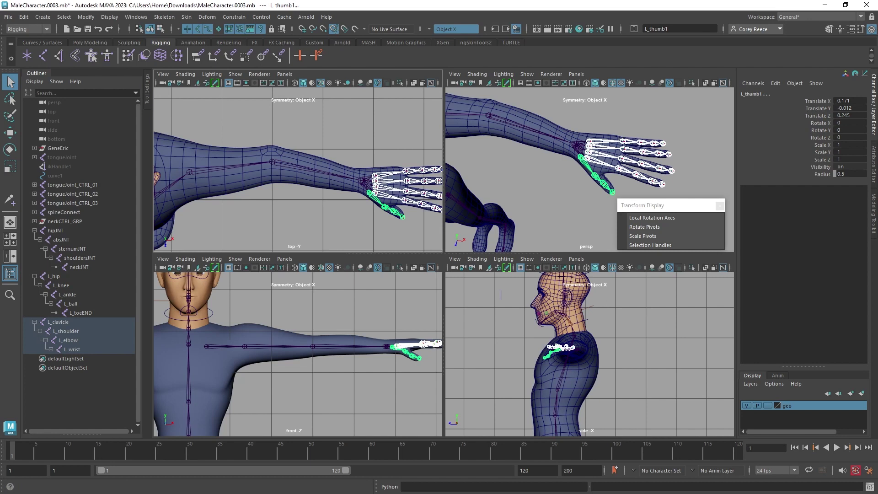
pyautogui.keyDown('alt'); pyautogui.moveTo(341, 178); pyautogui.dragTo(405, 191, button='middle'); pyautogui.keyUp('alt')
pyautogui.keyDown('alt'); pyautogui.moveTo(311, 172); pyautogui.dragTo(363, 178, button='right'); pyautogui.keyUp('alt')
pyautogui.keyDown('alt'); pyautogui.moveTo(335, 177); pyautogui.dragTo(299, 151, button='middle'); pyautogui.keyUp('alt')
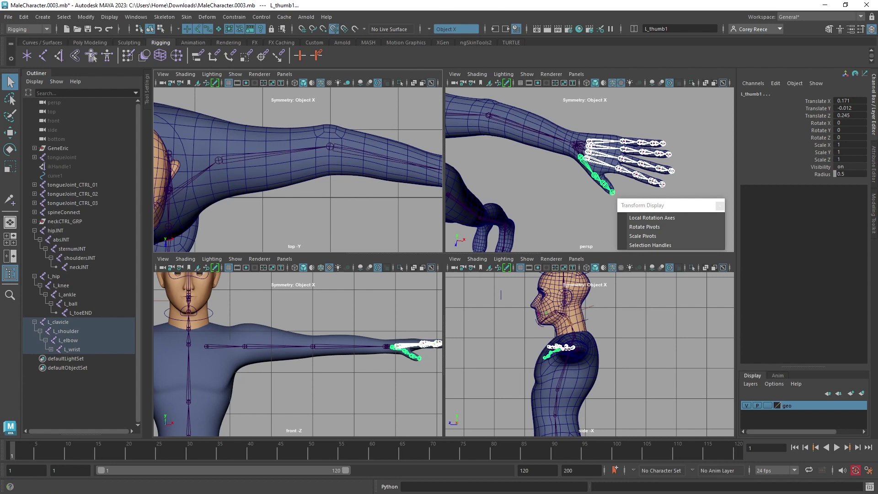
pyautogui.keyDown('alt'); pyautogui.moveTo(285, 151); pyautogui.dragTo(221, 153, button='middle'); pyautogui.keyUp('alt')
pyautogui.click(292, 153)
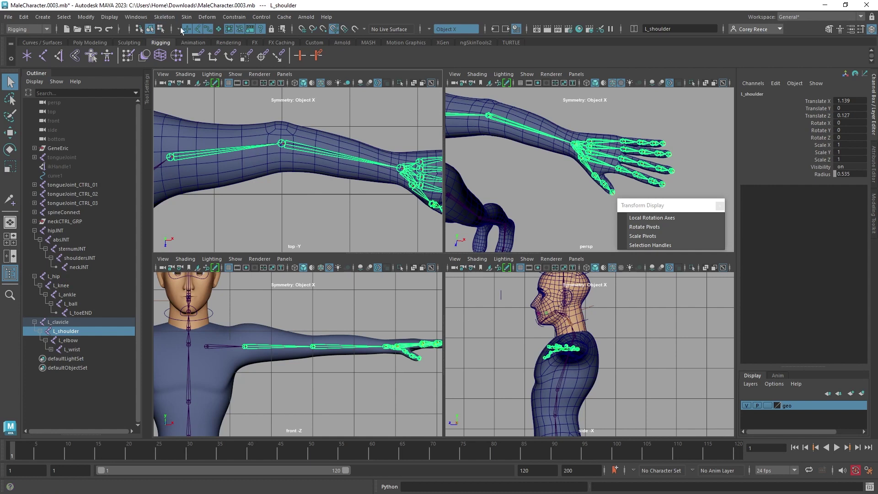
pyautogui.click(164, 17)
pyautogui.click(182, 51)
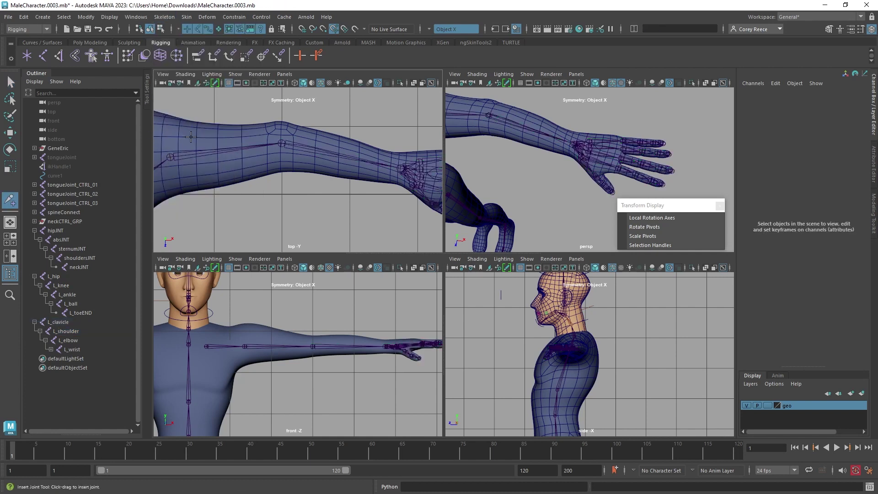
pyautogui.moveTo(170, 157); pyautogui.dragTo(218, 151)
pyautogui.moveTo(282, 143); pyautogui.dragTo(344, 155)
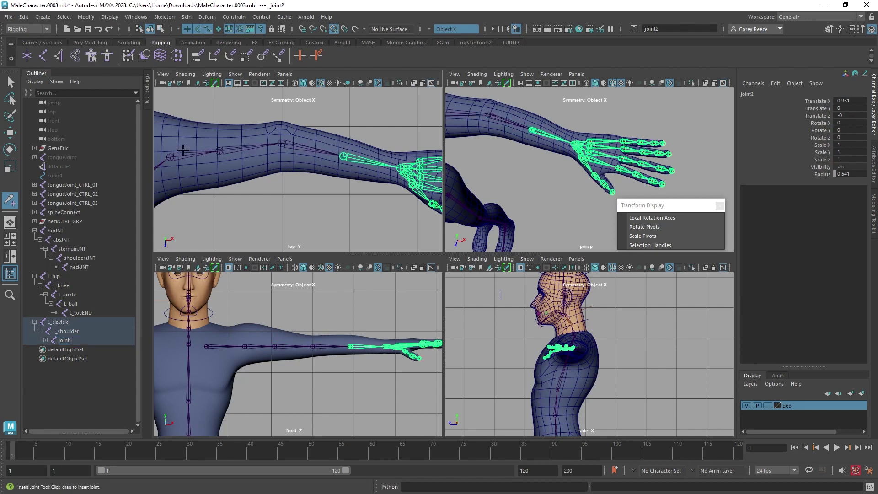
# Undo the last joint insertion and place the twist joints again midway between shoulder and elbow and between elbow and wrist.
pyautogui.hotkey('ctrl', 'z')
pyautogui.moveTo(171, 157); pyautogui.dragTo(219, 146)
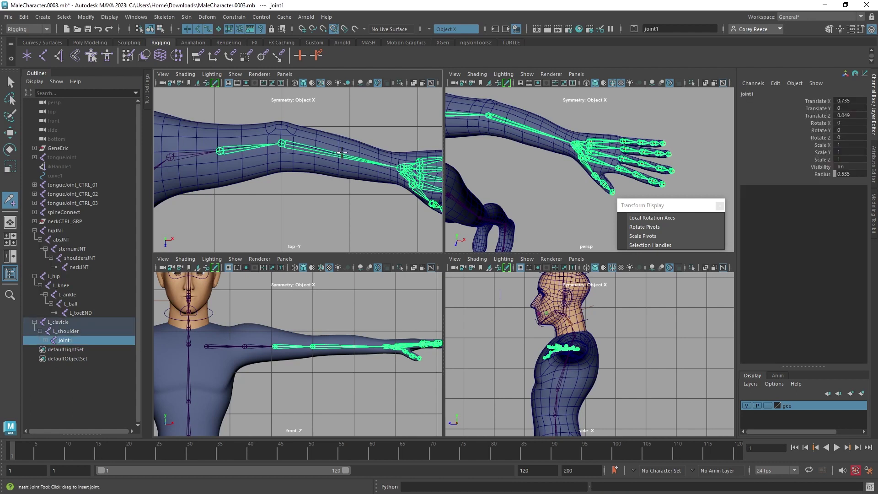
pyautogui.moveTo(282, 143); pyautogui.dragTo(340, 156)
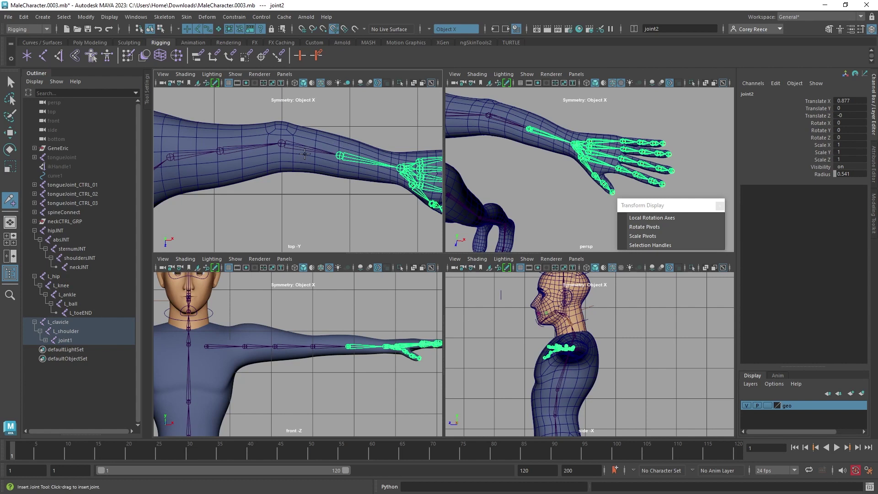
# Test-rotate the inserted mid-upper-arm joint and the mid-forearm joint, undoing each rotation.
pyautogui.press('q')
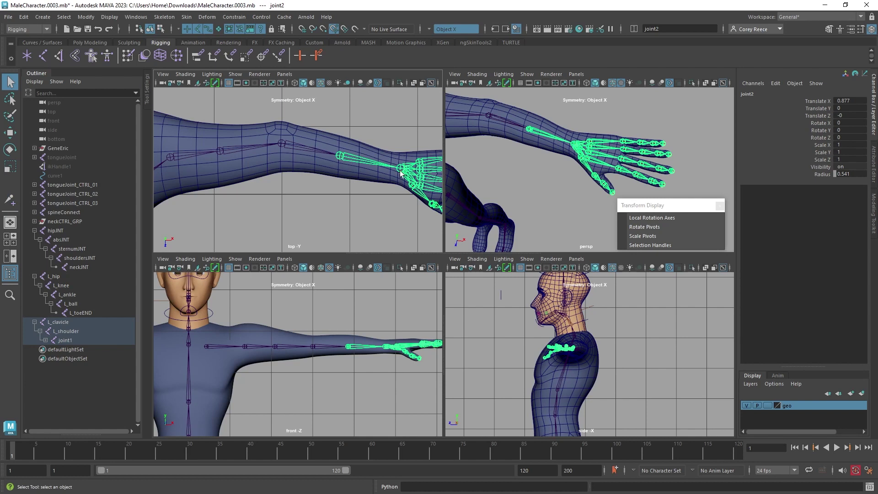
pyautogui.keyDown('alt'); pyautogui.moveTo(525, 128); pyautogui.dragTo(555, 173, button='middle'); pyautogui.keyUp('alt')
pyautogui.click(485, 127)
pyautogui.press('e')
pyautogui.moveTo(559, 170); pyautogui.dragTo(567, 127)
pyautogui.hotkey('ctrl', 'z')
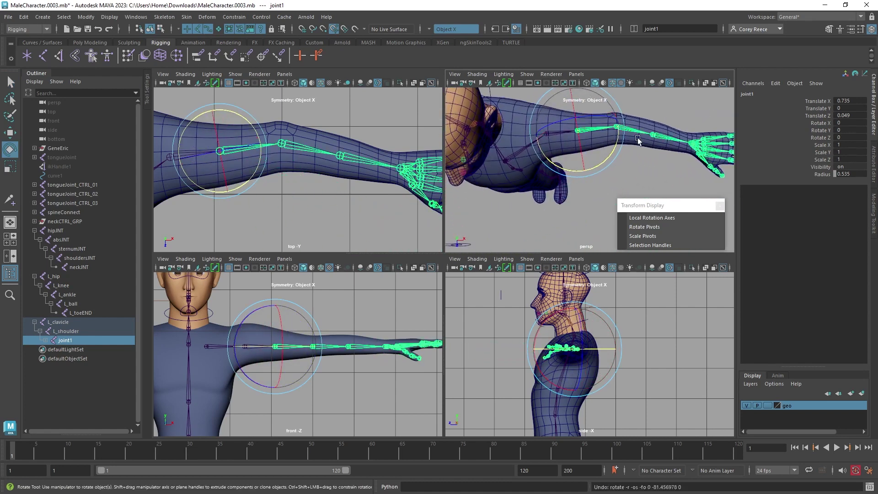
pyautogui.press('q')
pyautogui.click(671, 136)
pyautogui.keyDown('alt'); pyautogui.moveTo(672, 138); pyautogui.dragTo(637, 141, button='middle'); pyautogui.keyUp('alt')
pyautogui.press('e')
pyautogui.moveTo(643, 132); pyautogui.dragTo(600, 73)
pyautogui.hotkey('ctrl', 'z')
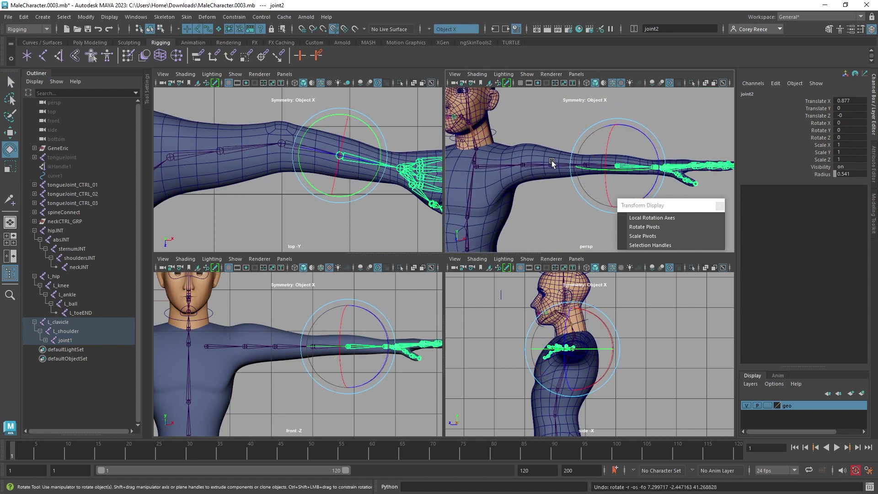
# Parent L_elbow directly to L_shoulder so the mid-upper-arm joint branches off the main arm chain.
pyautogui.press('q')
pyautogui.keyDown('alt'); pyautogui.moveTo(548, 164); pyautogui.dragTo(579, 192); pyautogui.keyUp('alt')
pyautogui.click(580, 172)
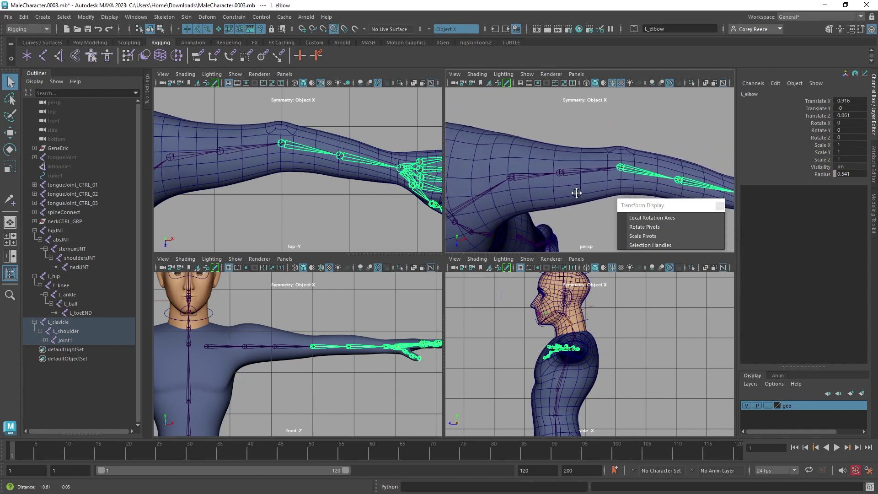
pyautogui.click(512, 179)
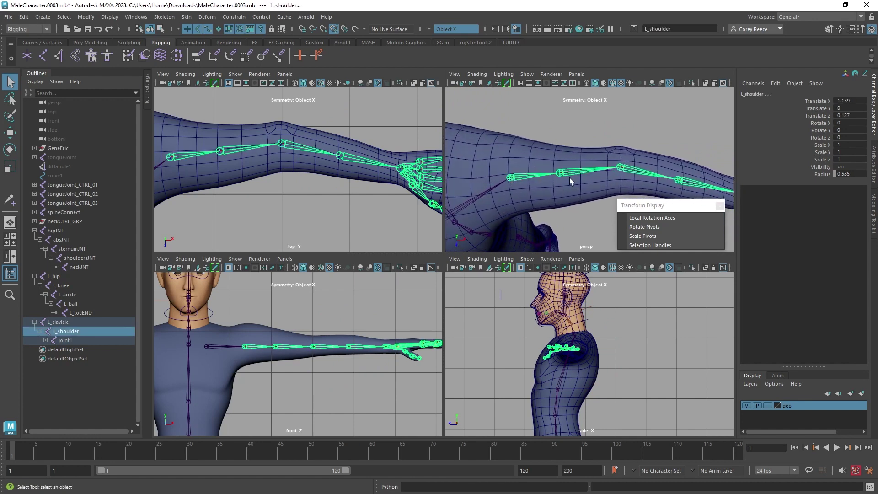
pyautogui.click(559, 173)
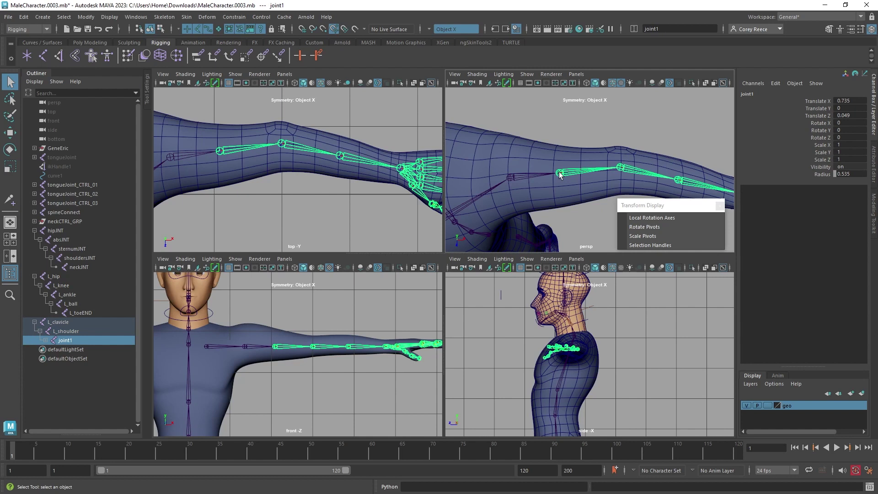
pyautogui.click(620, 168)
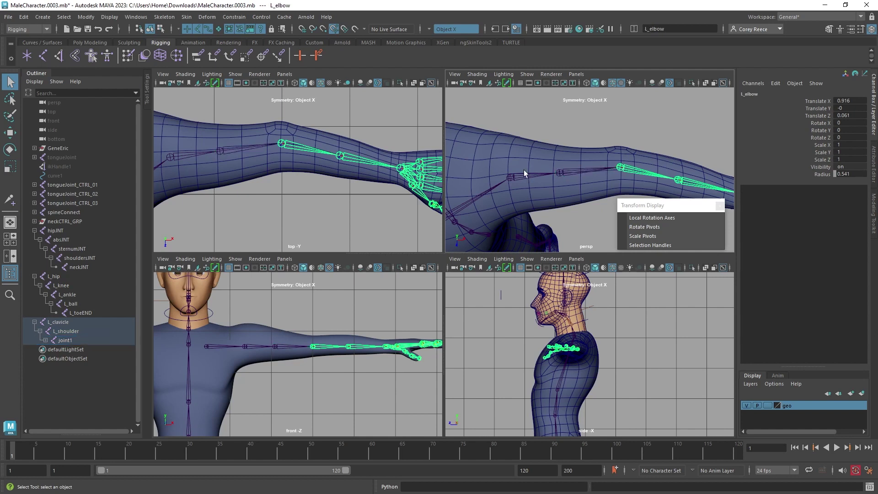
pyautogui.click(617, 164)
pyautogui.click(620, 167)
pyautogui.click(511, 179)
pyautogui.press('p')
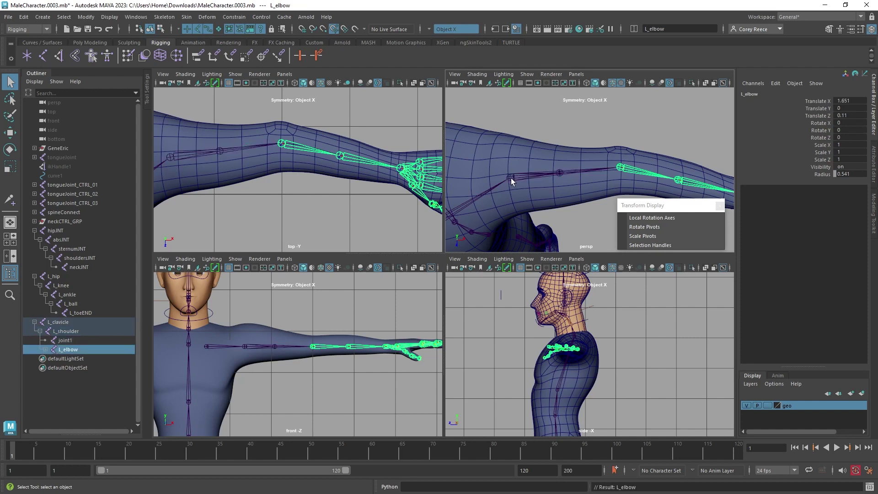
# Parent L_wrist directly to L_elbow so the mid-forearm joint branches off the main arm chain.
pyautogui.scroll(5, 537, 142)
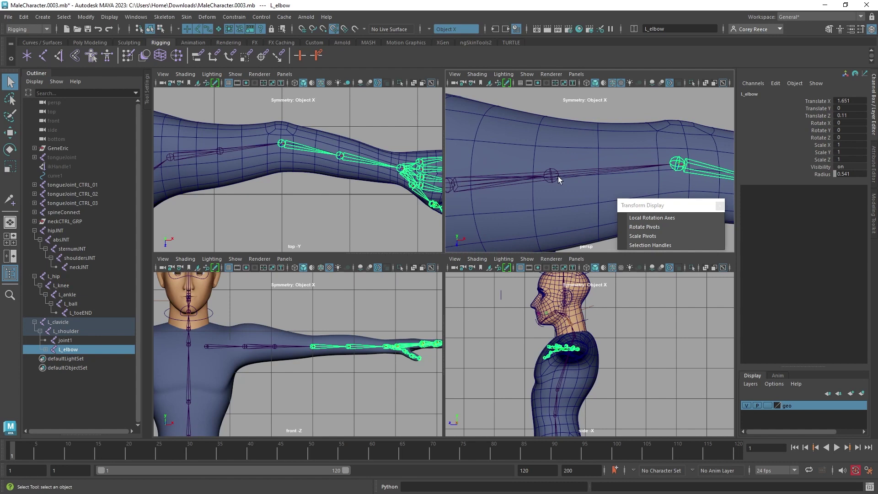
pyautogui.click(629, 166)
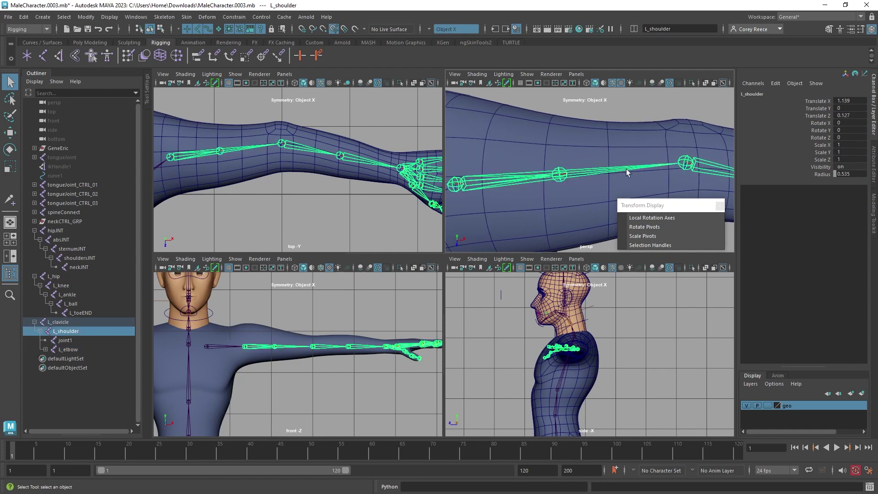
pyautogui.keyDown('alt'); pyautogui.moveTo(665, 169); pyautogui.dragTo(553, 145); pyautogui.keyUp('alt')
pyautogui.keyDown('alt'); pyautogui.moveTo(552, 141); pyautogui.dragTo(566, 144, button='middle'); pyautogui.keyUp('alt')
pyautogui.click(648, 181)
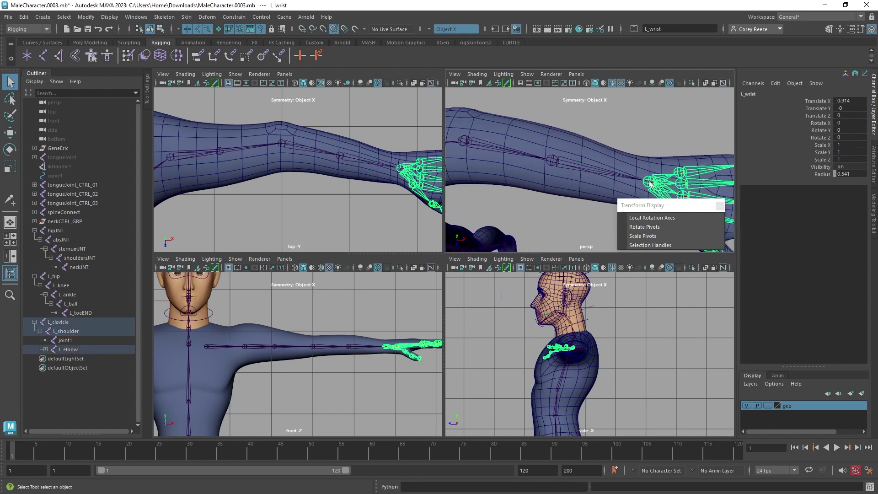
pyautogui.click(468, 141)
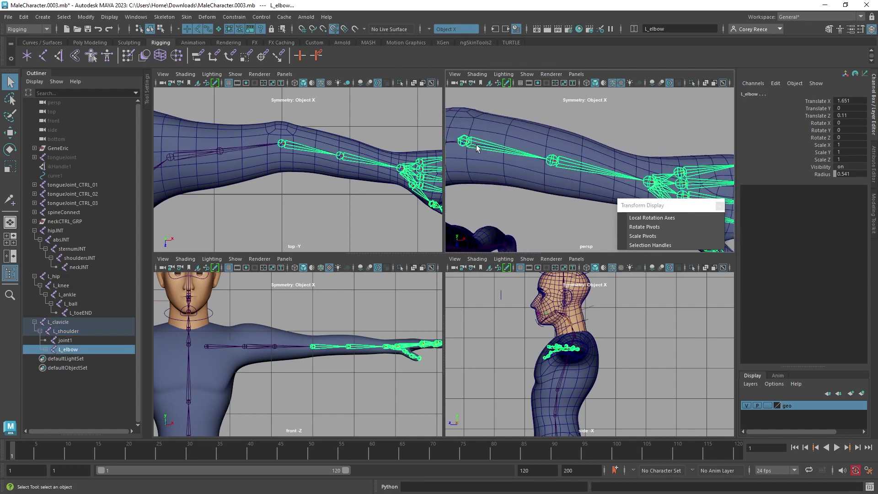
pyautogui.press('Down')
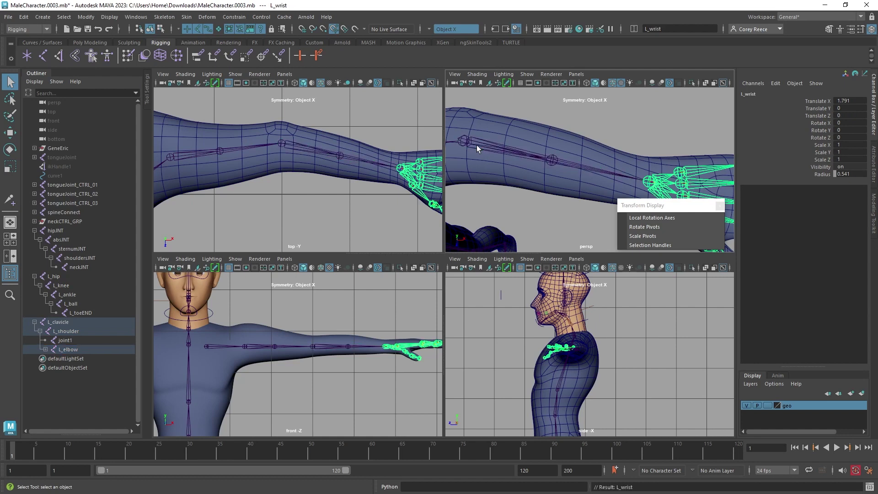
# Select the mid-forearm and mid-upper-arm joints, joint2 and joint1, and display their local rotation axes.
pyautogui.keyDown('alt'); pyautogui.moveTo(571, 160); pyautogui.dragTo(641, 166, button='middle'); pyautogui.keyUp('alt')
pyautogui.click(622, 166)
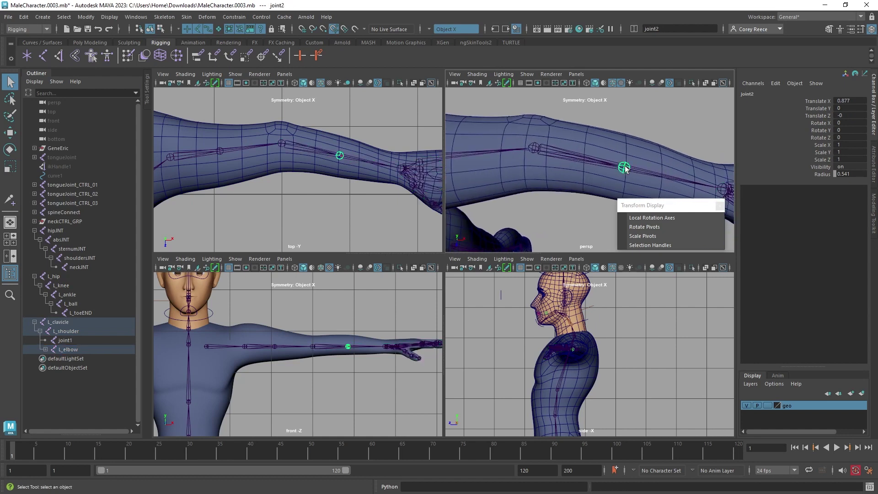
pyautogui.keyDown('alt'); pyautogui.moveTo(625, 167); pyautogui.dragTo(534, 167, button='right'); pyautogui.keyUp('alt')
pyautogui.keyDown('shift'); pyautogui.click(480, 159); pyautogui.keyUp('shift')
pyautogui.click(652, 218)
pyautogui.keyDown('alt'); pyautogui.moveTo(641, 188); pyautogui.dragTo(593, 179); pyautogui.keyUp('alt')
pyautogui.keyDown('alt'); pyautogui.moveTo(520, 188); pyautogui.dragTo(531, 157, button='middle'); pyautogui.keyUp('alt')
pyautogui.scroll(-3, 634, 156)
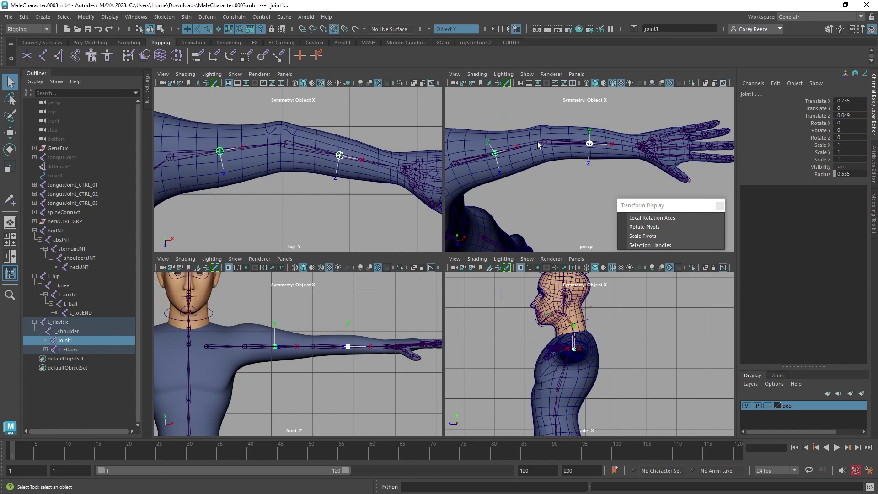
# Examine how joint2, L_elbow and L_shoulder are arranged in the arm hierarchy.
pyautogui.click(561, 143)
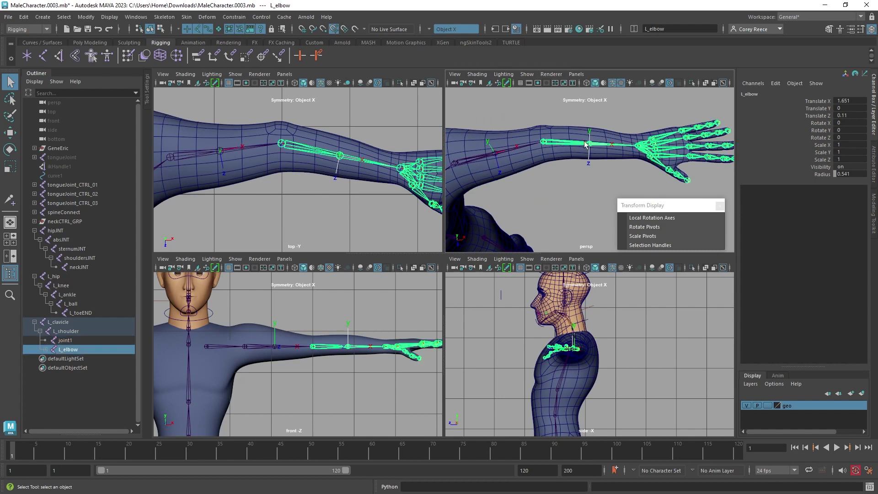
pyautogui.click(577, 138)
pyautogui.click(577, 141)
pyautogui.click(590, 143)
pyautogui.press('f')
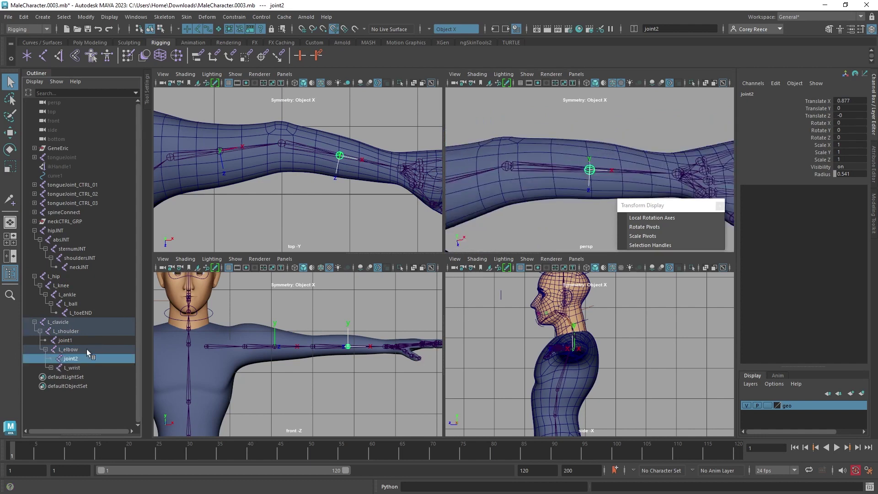
pyautogui.click(78, 351)
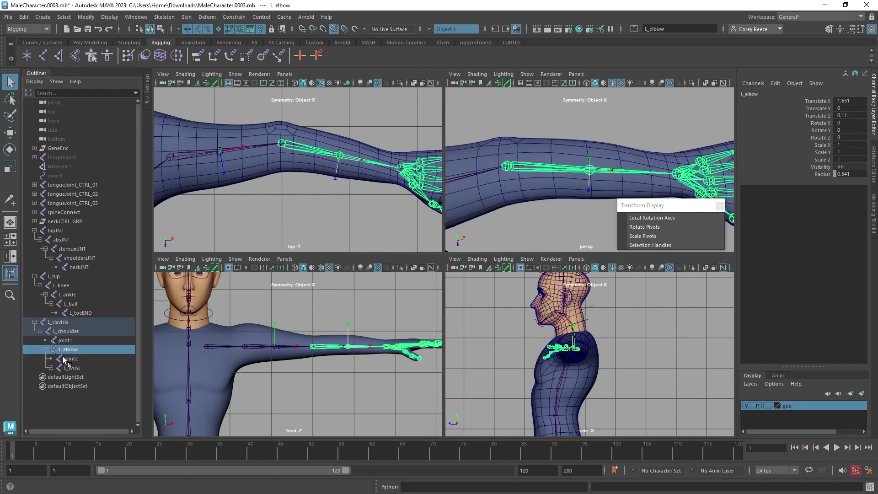
pyautogui.click(71, 361)
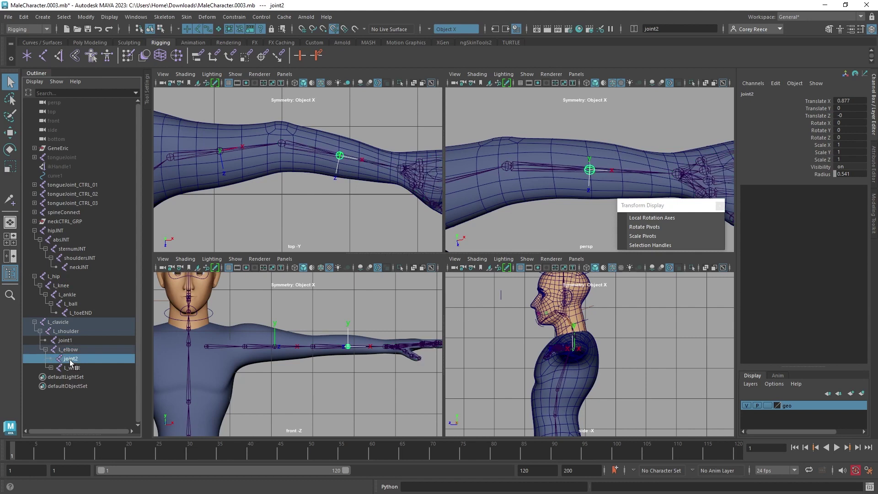
pyautogui.click(71, 334)
# Rename the mid-upper-arm joint, joint1, as L_upperARMtwist.
pyautogui.click(68, 342)
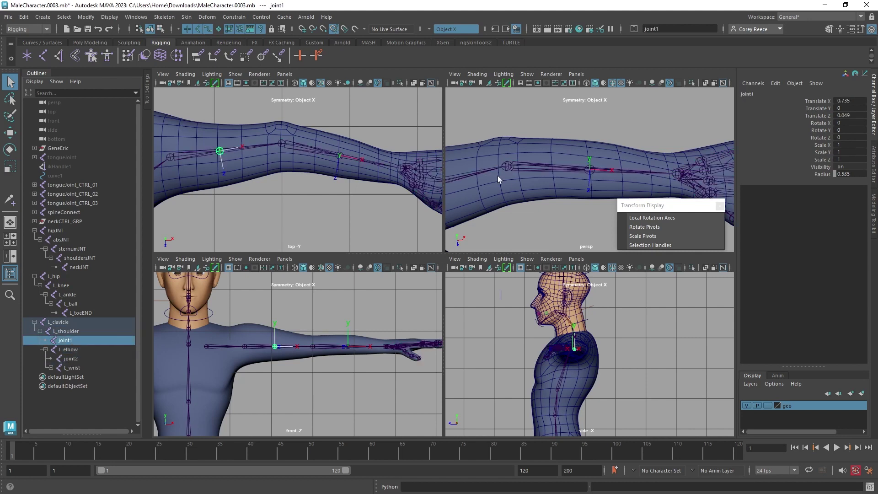
pyautogui.press('f')
pyautogui.press('f')
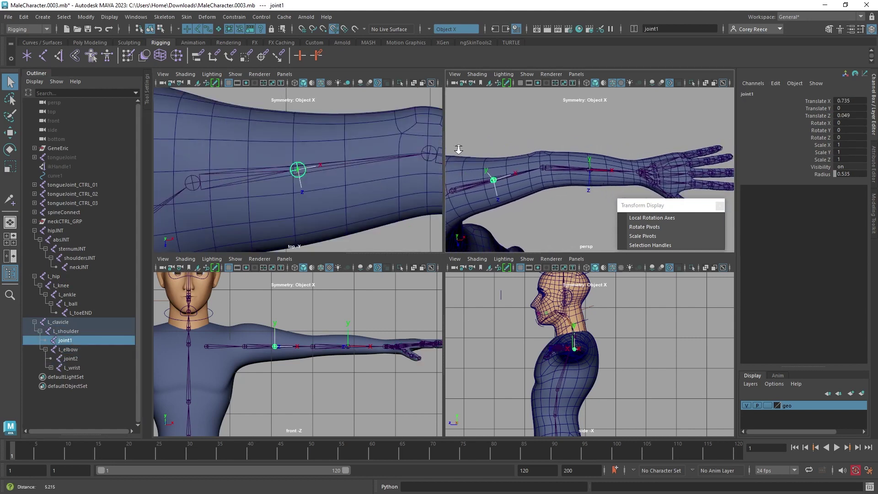
pyautogui.doubleClick(73, 339)
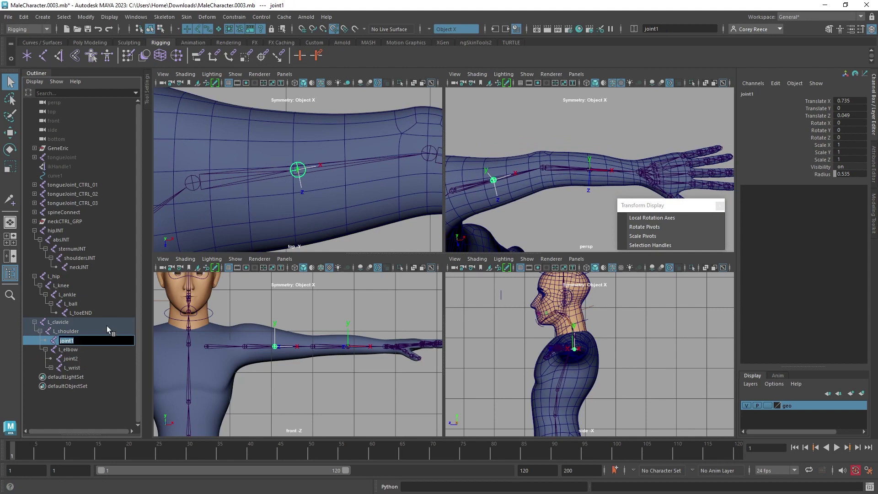
pyautogui.write('L_up')
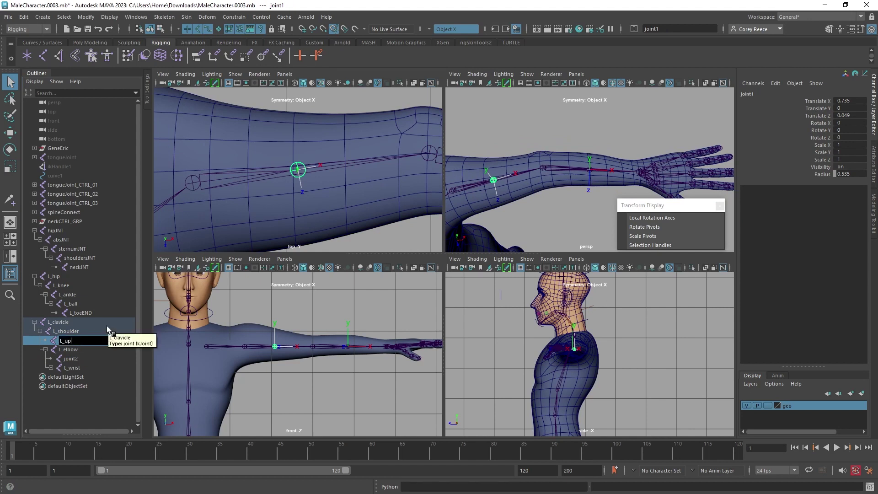
pyautogui.write('perARMtwist')
pyautogui.press('Return')
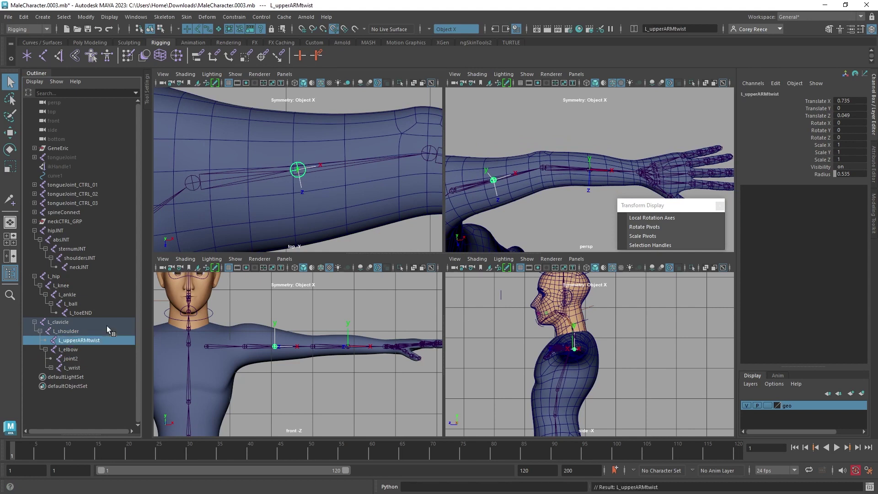
# Rename the mid-forearm joint, joint2, as L_lowerARMtwist.
pyautogui.click(81, 367)
pyautogui.press('f')
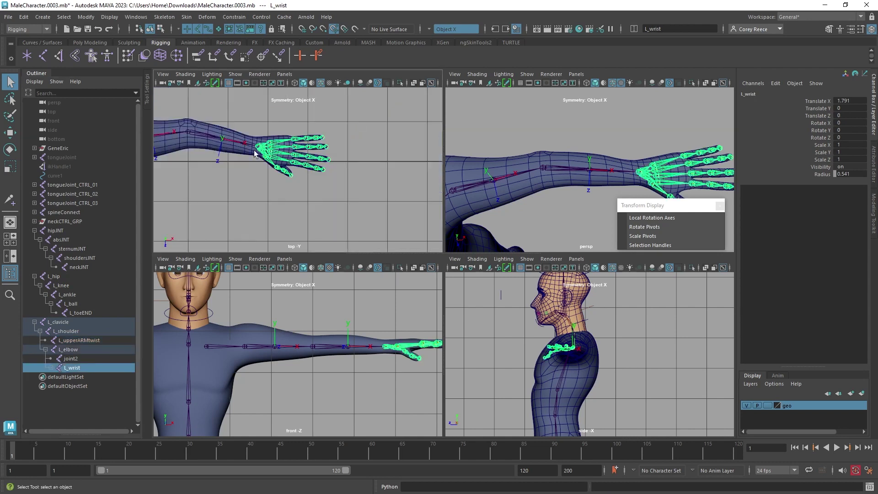
pyautogui.click(71, 359)
pyautogui.press('f')
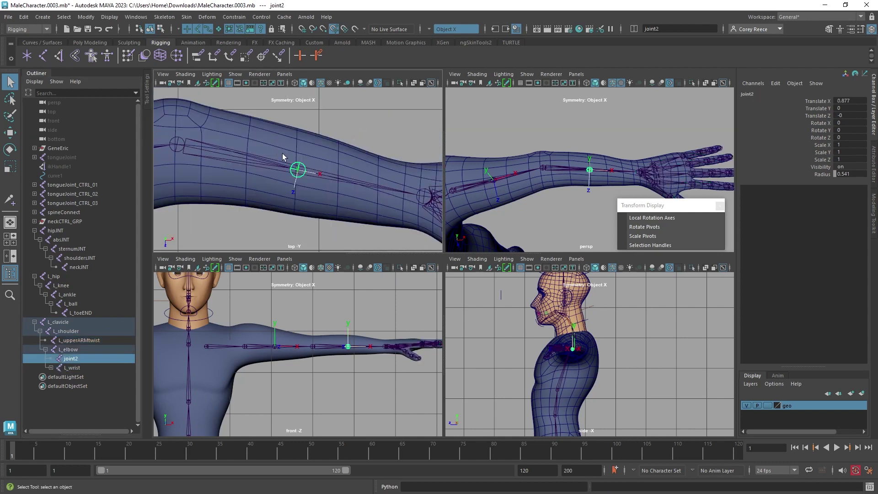
pyautogui.doubleClick(67, 360)
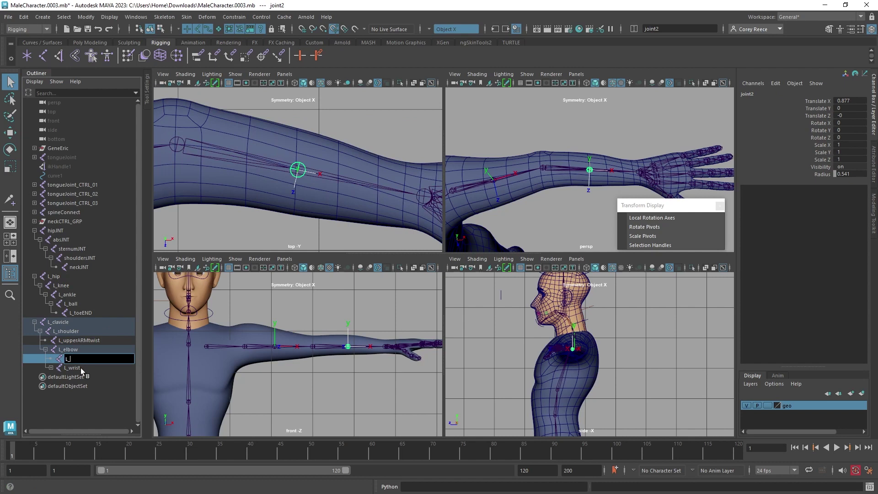
pyautogui.write('L_lowerARMtwist')
pyautogui.press('Return')
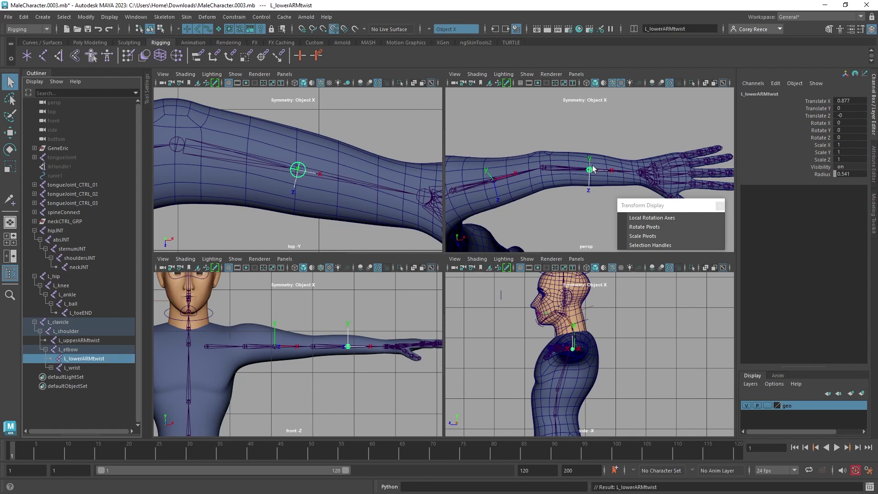
# Select both twist joints, L_lowerARMtwist and L_upperARMtwist, and hide their local rotation axes.
pyautogui.scroll(-5, 219, 142)
pyautogui.keyDown('alt'); pyautogui.moveTo(238, 135); pyautogui.dragTo(255, 133, button='middle'); pyautogui.keyUp('alt')
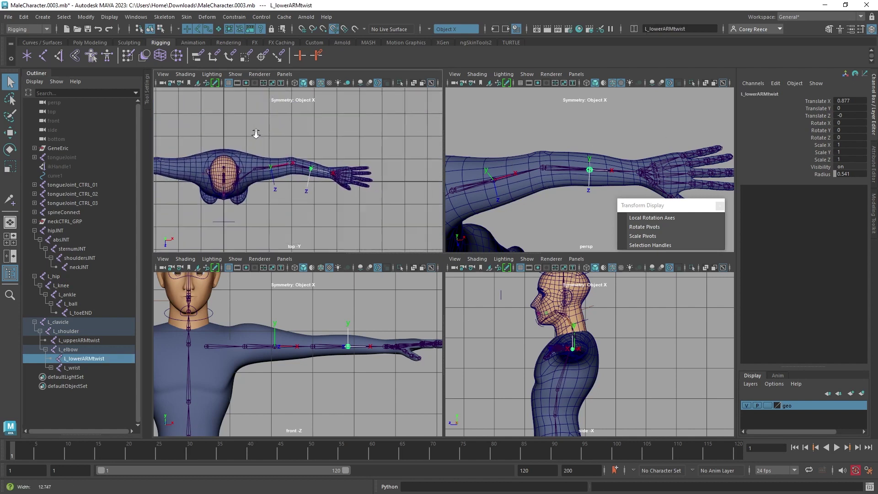
pyautogui.keyDown('alt'); pyautogui.moveTo(255, 133); pyautogui.dragTo(312, 143, button='right'); pyautogui.keyUp('alt')
pyautogui.keyDown('shift'); pyautogui.click(234, 164); pyautogui.keyUp('shift')
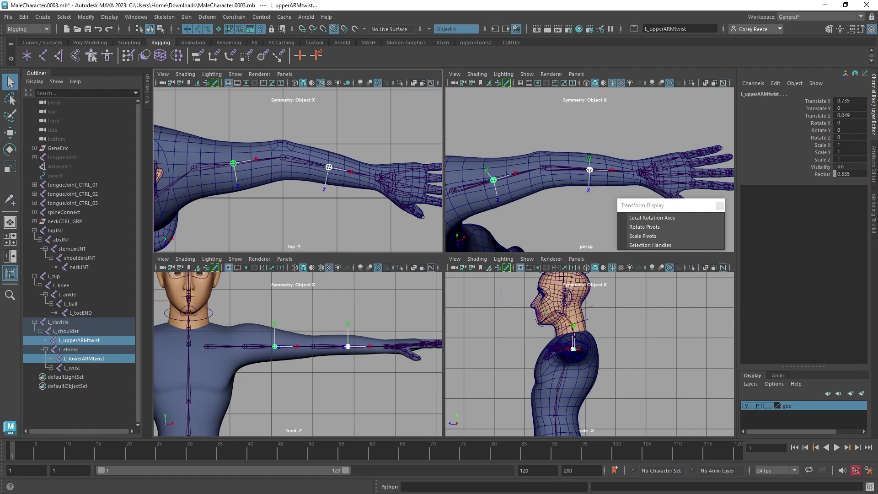
pyautogui.click(668, 216)
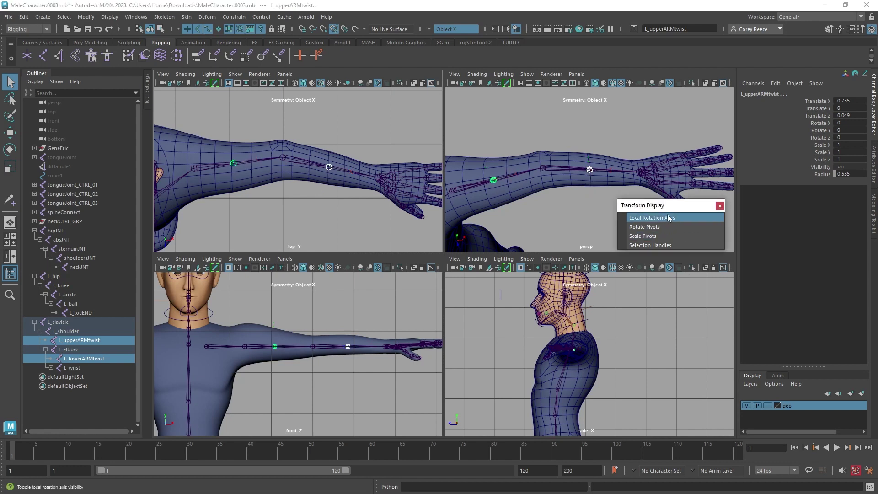
pyautogui.keyDown('alt'); pyautogui.moveTo(534, 132); pyautogui.dragTo(452, 126, button='right'); pyautogui.keyUp('alt')
pyautogui.keyDown('alt'); pyautogui.moveTo(539, 151); pyautogui.dragTo(535, 121); pyautogui.keyUp('alt')
pyautogui.keyDown('alt'); pyautogui.moveTo(535, 121); pyautogui.dragTo(456, 141, button='right'); pyautogui.keyUp('alt')
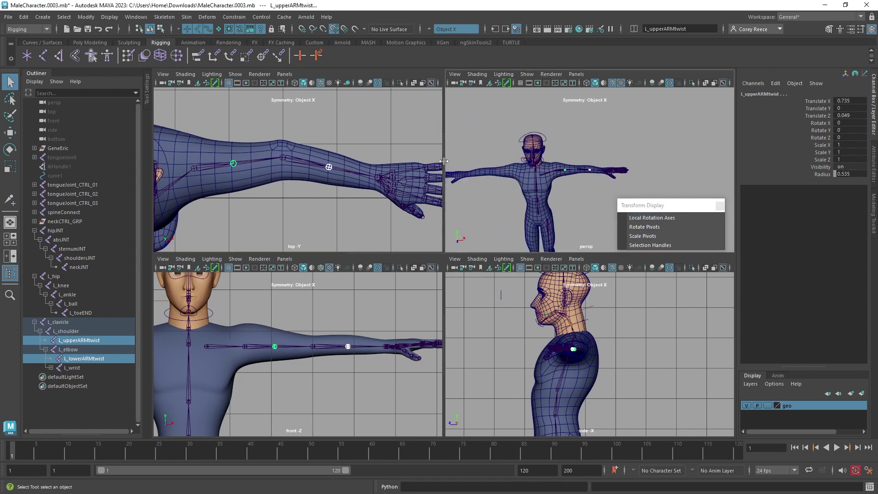